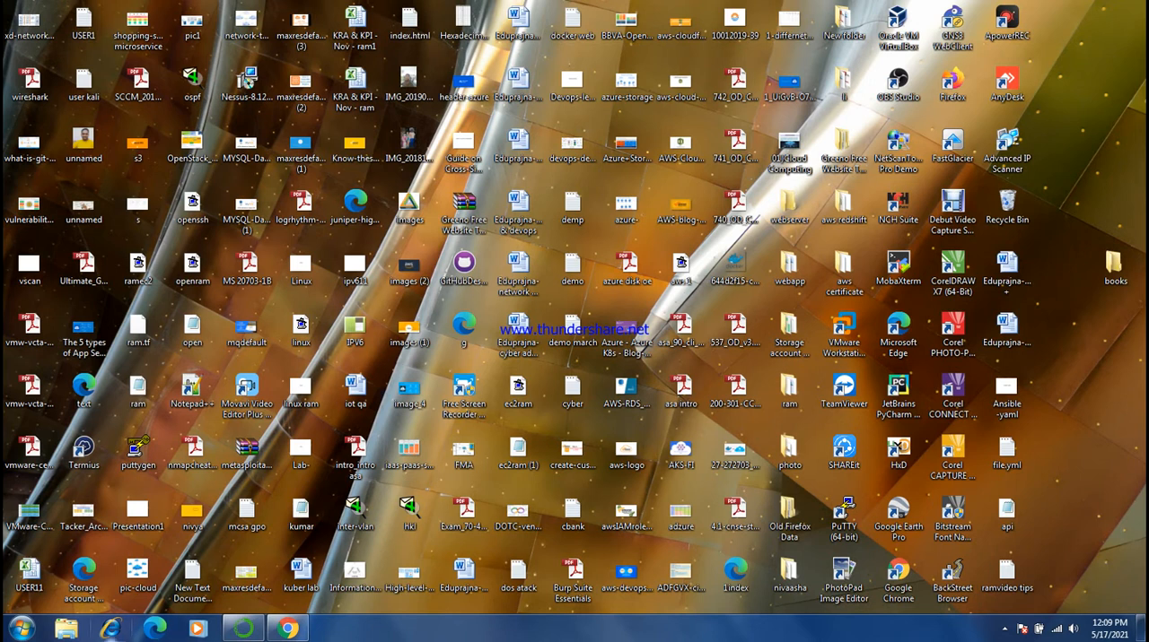
- Open Paint and sketch a box labelled ABL with two diagonal lines branching out from its right side
{"action": "left_click", "coordinate": [22, 628]}
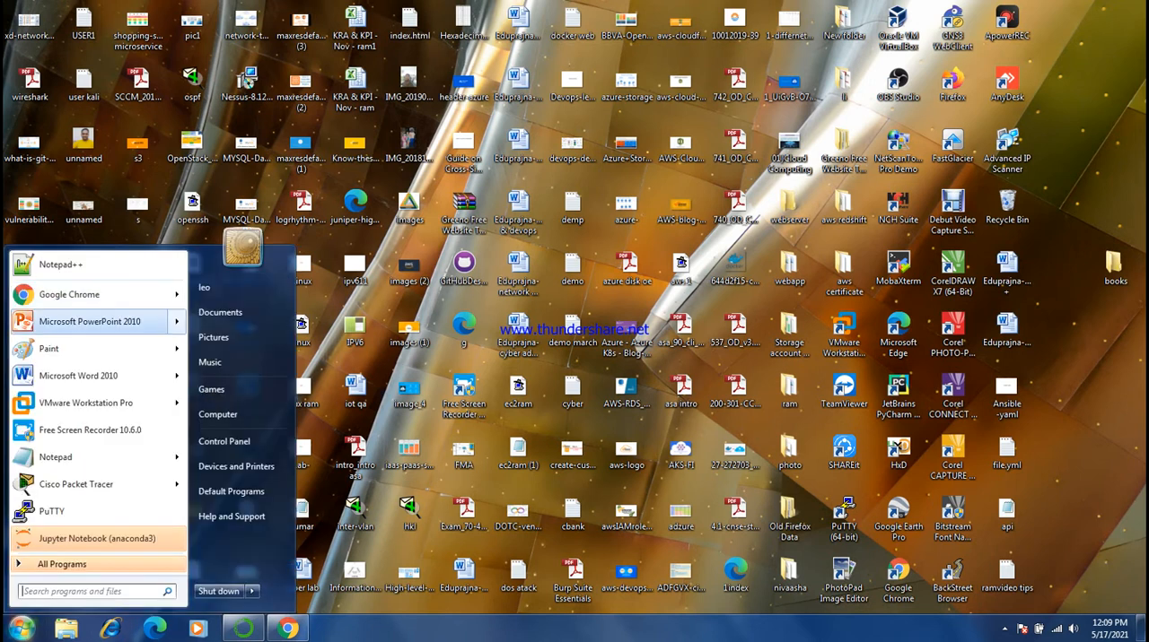
{"action": "left_click", "coordinate": [54, 349]}
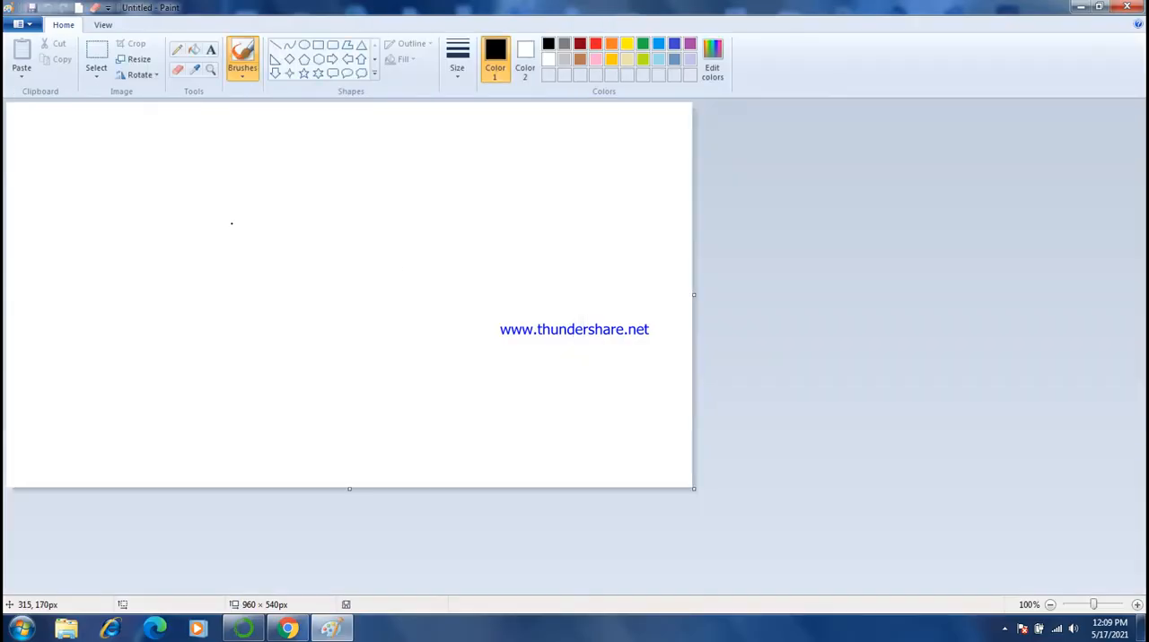
{"action": "mouse_move", "coordinate": [182, 153]}
{"action": "left_mouse_down"}
{"action": "mouse_move", "coordinate": [180, 200]}
{"action": "mouse_move", "coordinate": [185, 145]}
{"action": "mouse_move", "coordinate": [272, 144]}
{"action": "mouse_move", "coordinate": [277, 204]}
{"action": "mouse_move", "coordinate": [180, 202]}
{"action": "mouse_move", "coordinate": [226, 181]}
{"action": "mouse_move", "coordinate": [226, 201]}
{"action": "mouse_move", "coordinate": [230, 184]}
{"action": "mouse_move", "coordinate": [237, 196]}
{"action": "mouse_move", "coordinate": [265, 188]}
{"action": "mouse_move", "coordinate": [368, 139]}
{"action": "left_mouse_up"}
{"action": "left_click_drag", "start_coordinate": [281, 189], "coordinate": [372, 234]}
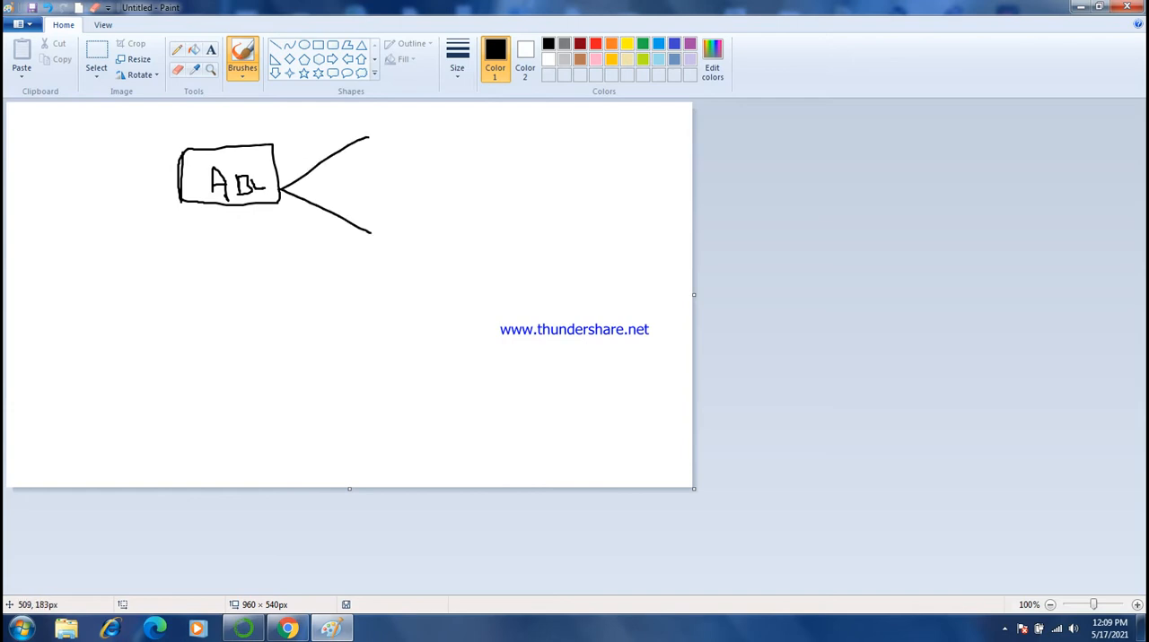
- Add arrowheads to both branches, each leading to a boxed TG label, and draw arrows from these to 1 and 2
{"action": "mouse_move", "coordinate": [355, 131]}
{"action": "left_mouse_down"}
{"action": "mouse_move", "coordinate": [384, 132]}
{"action": "mouse_move", "coordinate": [360, 149]}
{"action": "mouse_move", "coordinate": [417, 140]}
{"action": "mouse_move", "coordinate": [424, 127]}
{"action": "mouse_move", "coordinate": [446, 145]}
{"action": "left_mouse_up"}
{"action": "mouse_move", "coordinate": [368, 225]}
{"action": "left_mouse_down"}
{"action": "mouse_move", "coordinate": [371, 244]}
{"action": "mouse_move", "coordinate": [438, 223]}
{"action": "mouse_move", "coordinate": [451, 243]}
{"action": "left_mouse_up"}
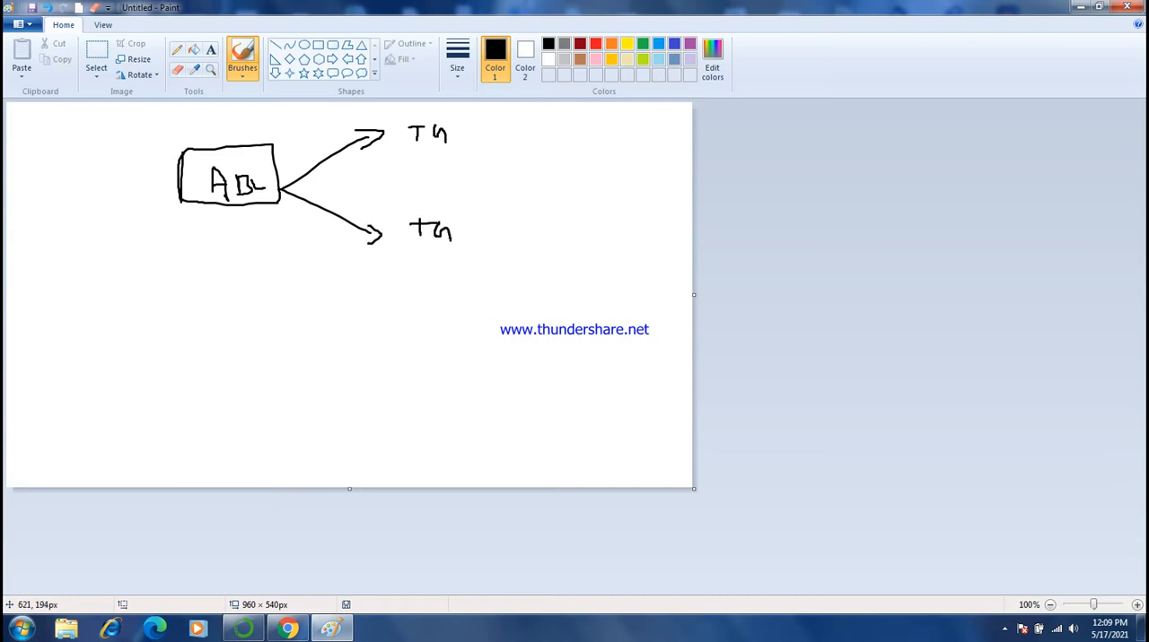
{"action": "mouse_move", "coordinate": [406, 115]}
{"action": "left_mouse_down"}
{"action": "mouse_move", "coordinate": [406, 144]}
{"action": "mouse_move", "coordinate": [406, 110]}
{"action": "mouse_move", "coordinate": [448, 127]}
{"action": "mouse_move", "coordinate": [406, 144]}
{"action": "mouse_move", "coordinate": [472, 132]}
{"action": "mouse_move", "coordinate": [467, 148]}
{"action": "mouse_move", "coordinate": [504, 152]}
{"action": "left_mouse_up"}
{"action": "mouse_move", "coordinate": [399, 213]}
{"action": "left_mouse_down"}
{"action": "mouse_move", "coordinate": [400, 240]}
{"action": "mouse_move", "coordinate": [474, 209]}
{"action": "mouse_move", "coordinate": [485, 253]}
{"action": "mouse_move", "coordinate": [429, 253]}
{"action": "left_mouse_up"}
{"action": "left_click_drag", "start_coordinate": [492, 228], "coordinate": [559, 236]}
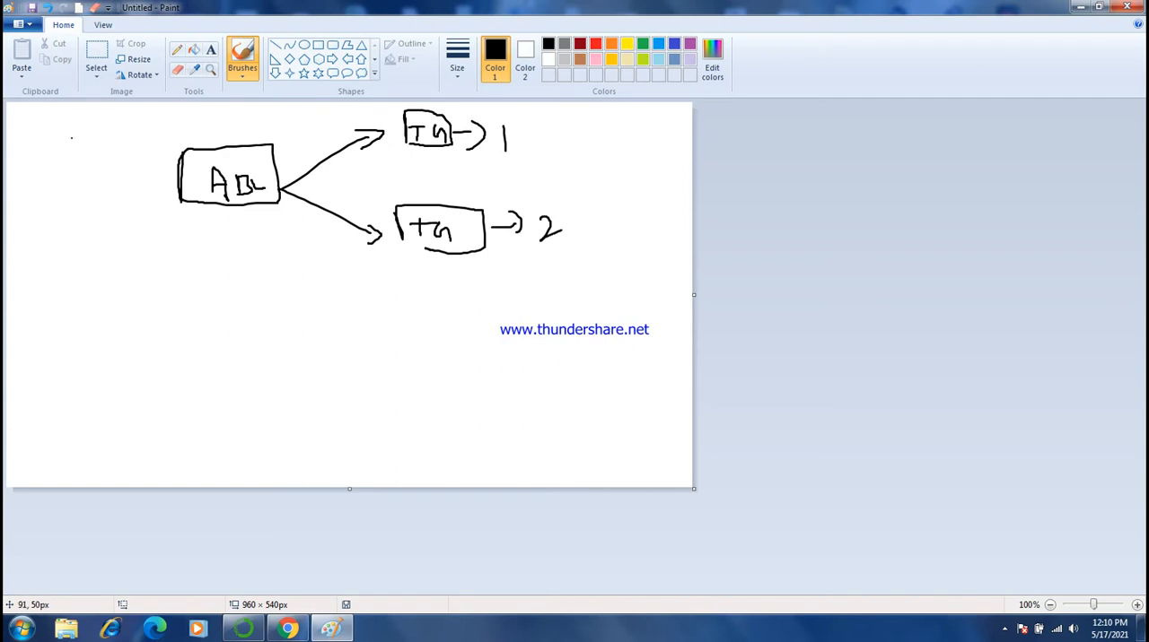
- Draw a line from an I mark into the ABL box, write It above the box, and label the branches te and st
{"action": "mouse_move", "coordinate": [28, 167]}
{"action": "left_mouse_down"}
{"action": "mouse_move", "coordinate": [30, 188]}
{"action": "mouse_move", "coordinate": [39, 169]}
{"action": "mouse_move", "coordinate": [37, 186]}
{"action": "mouse_move", "coordinate": [182, 175]}
{"action": "left_mouse_up"}
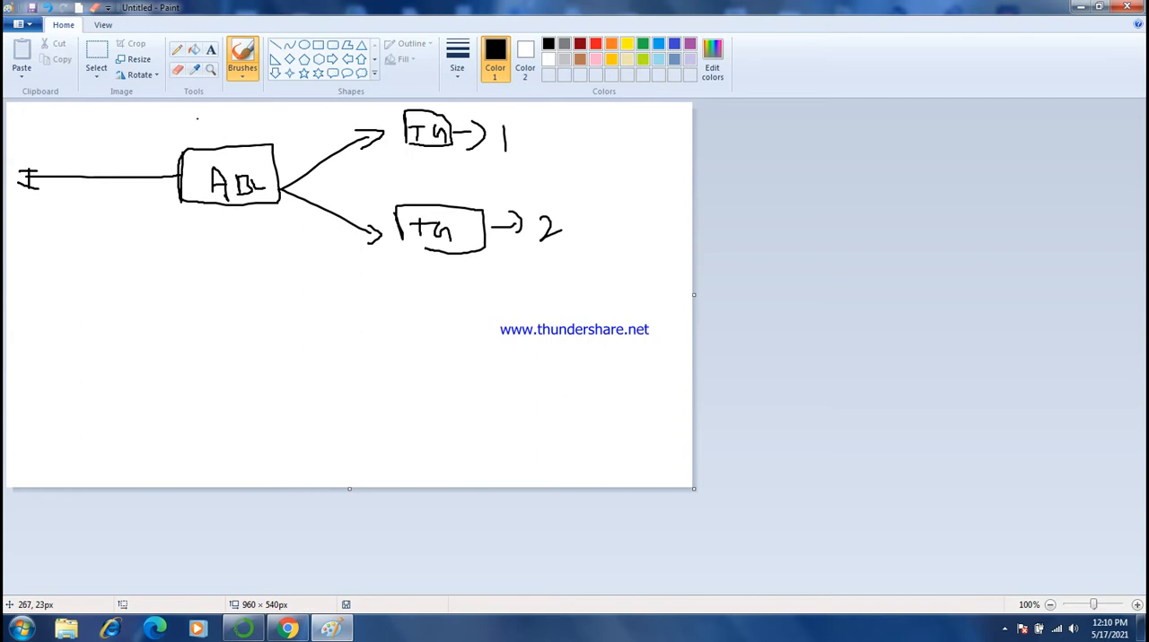
{"action": "mouse_move", "coordinate": [198, 117]}
{"action": "left_mouse_down"}
{"action": "mouse_move", "coordinate": [197, 134]}
{"action": "mouse_move", "coordinate": [208, 113]}
{"action": "mouse_move", "coordinate": [209, 134]}
{"action": "mouse_move", "coordinate": [217, 121]}
{"action": "left_mouse_up"}
{"action": "mouse_move", "coordinate": [291, 132]}
{"action": "left_mouse_down"}
{"action": "mouse_move", "coordinate": [298, 149]}
{"action": "mouse_move", "coordinate": [292, 142]}
{"action": "mouse_move", "coordinate": [321, 140]}
{"action": "left_mouse_up"}
{"action": "mouse_move", "coordinate": [301, 213]}
{"action": "left_mouse_down"}
{"action": "mouse_move", "coordinate": [296, 227]}
{"action": "mouse_move", "coordinate": [317, 226]}
{"action": "left_mouse_up"}
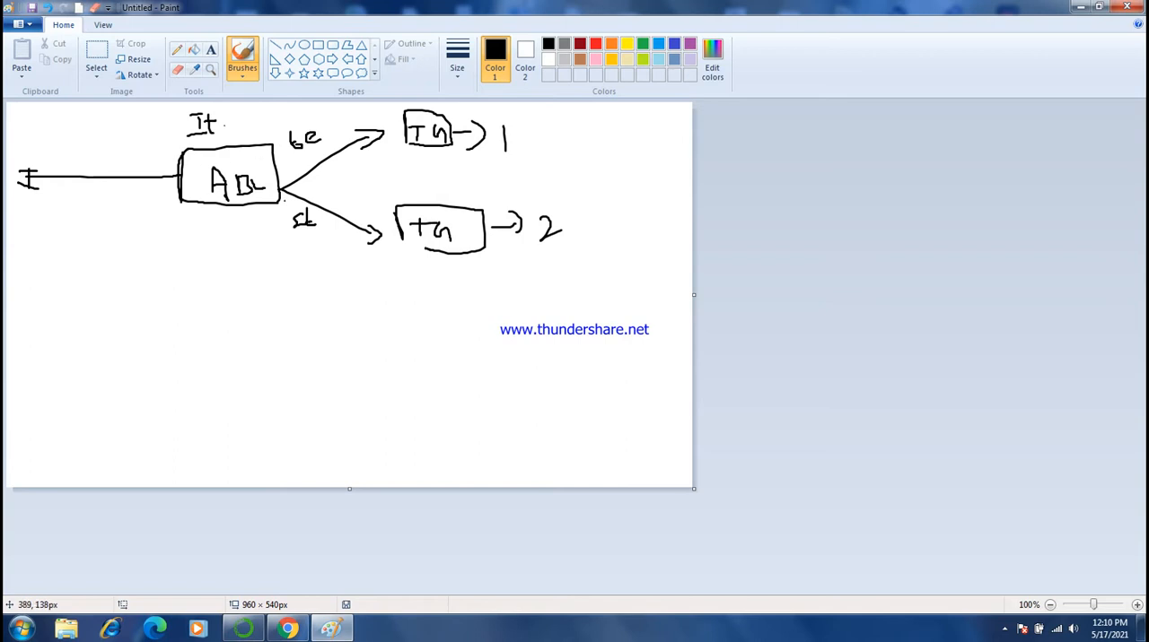
- Underline the upper TG box and frame the number 1 beside it, then minimize the drawing
{"action": "left_click_drag", "start_coordinate": [404, 155], "coordinate": [453, 160]}
{"action": "mouse_move", "coordinate": [528, 142]}
{"action": "left_mouse_down"}
{"action": "mouse_move", "coordinate": [508, 114]}
{"action": "mouse_move", "coordinate": [493, 142]}
{"action": "mouse_move", "coordinate": [499, 159]}
{"action": "mouse_move", "coordinate": [530, 134]}
{"action": "left_mouse_up"}
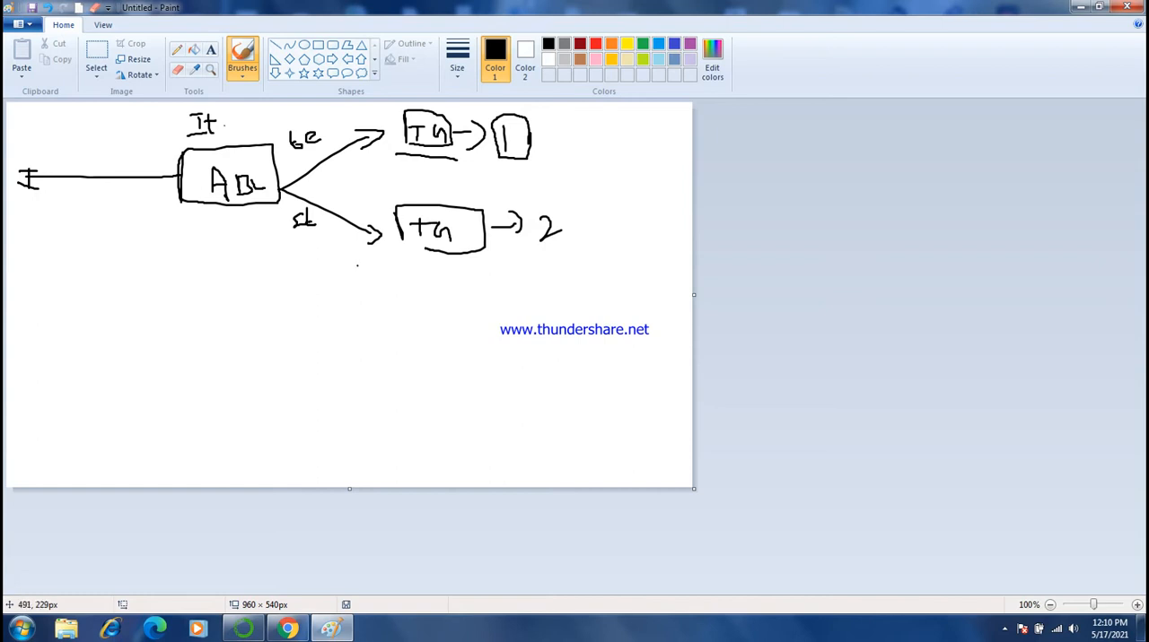
{"action": "left_click_drag", "start_coordinate": [467, 267], "coordinate": [485, 265]}
{"action": "left_click", "coordinate": [191, 228]}
{"action": "left_click", "coordinate": [1080, 7]}
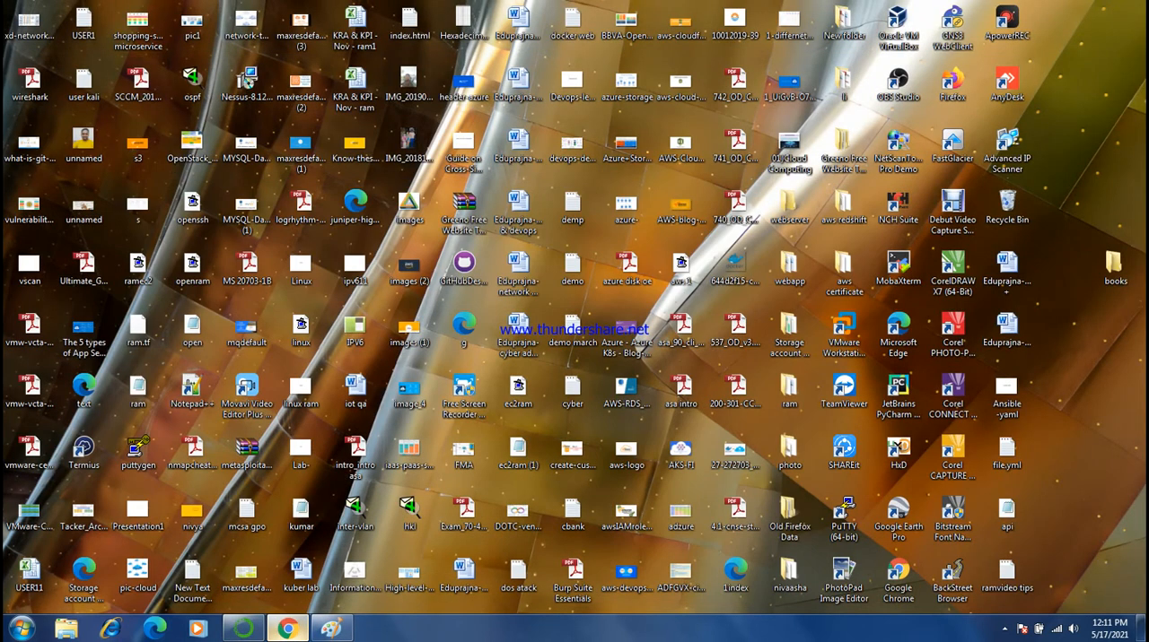
- Switch to Chrome and connect to the student instance through EC2 Instance Connect with the user name ec2-user
{"action": "left_click", "coordinate": [287, 629]}
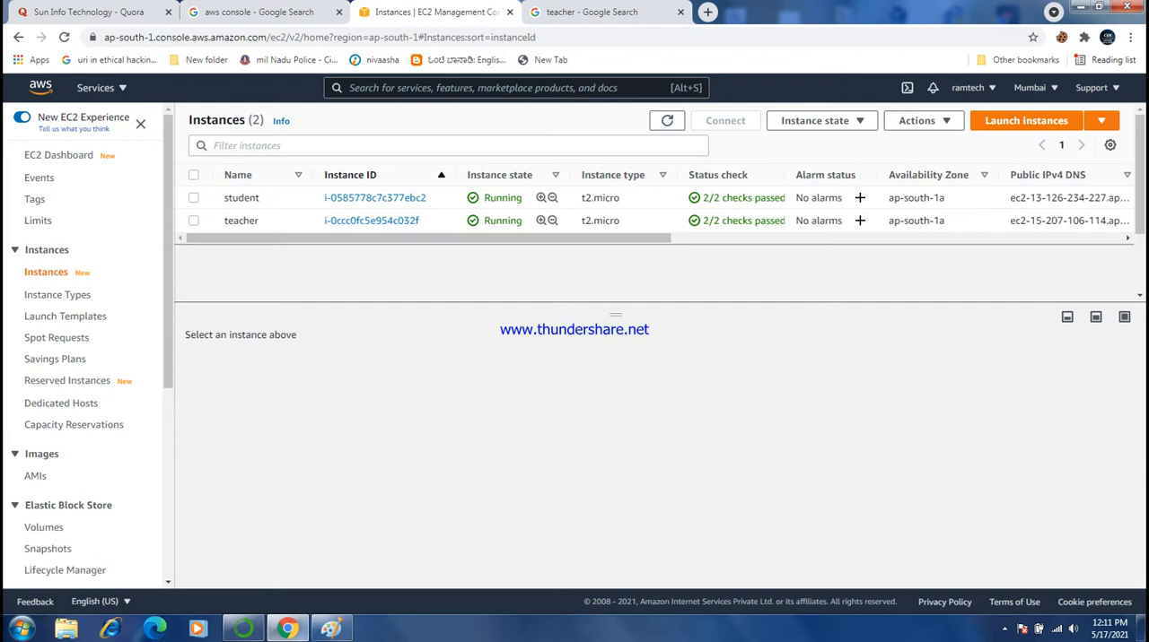
{"action": "left_click", "coordinate": [194, 198]}
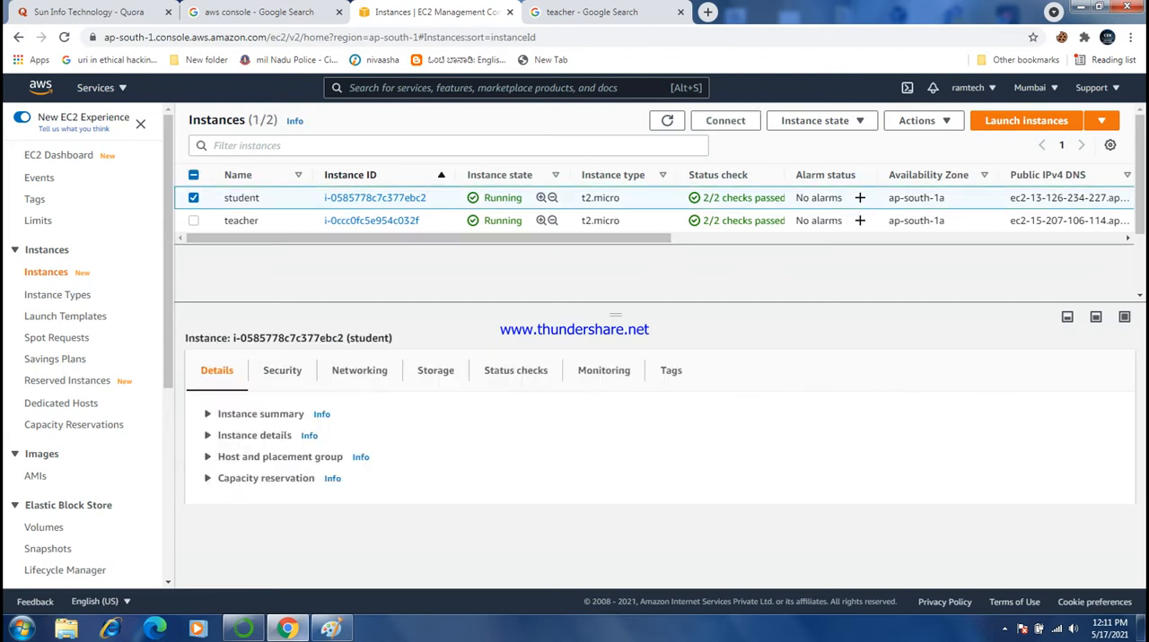
{"action": "left_click", "coordinate": [725, 120]}
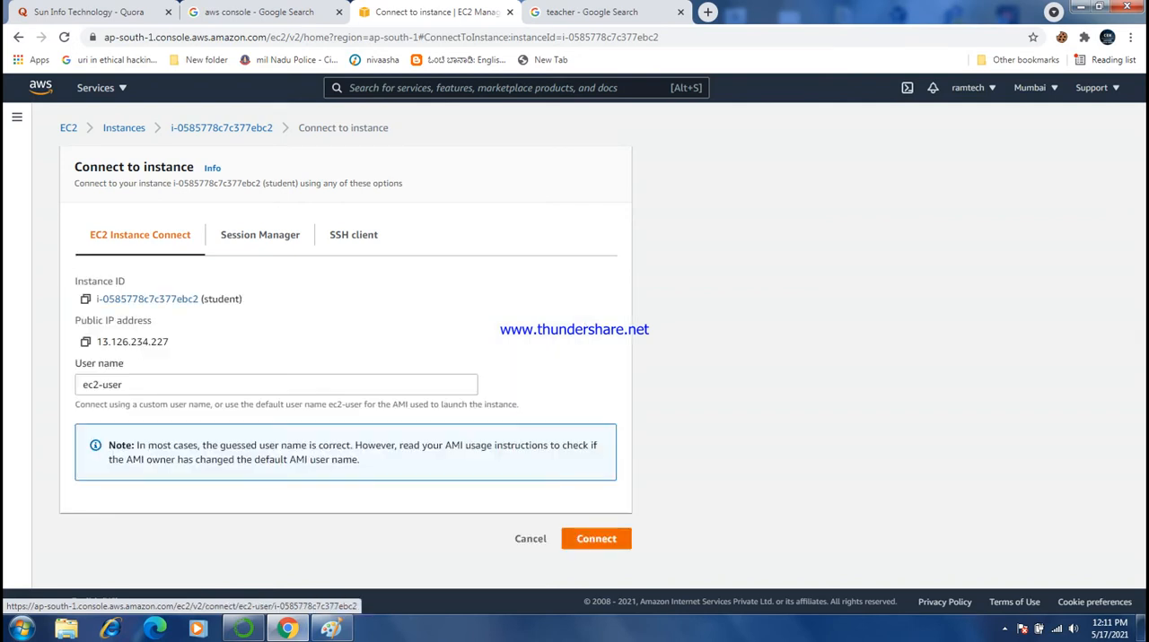
{"action": "left_click", "coordinate": [596, 539]}
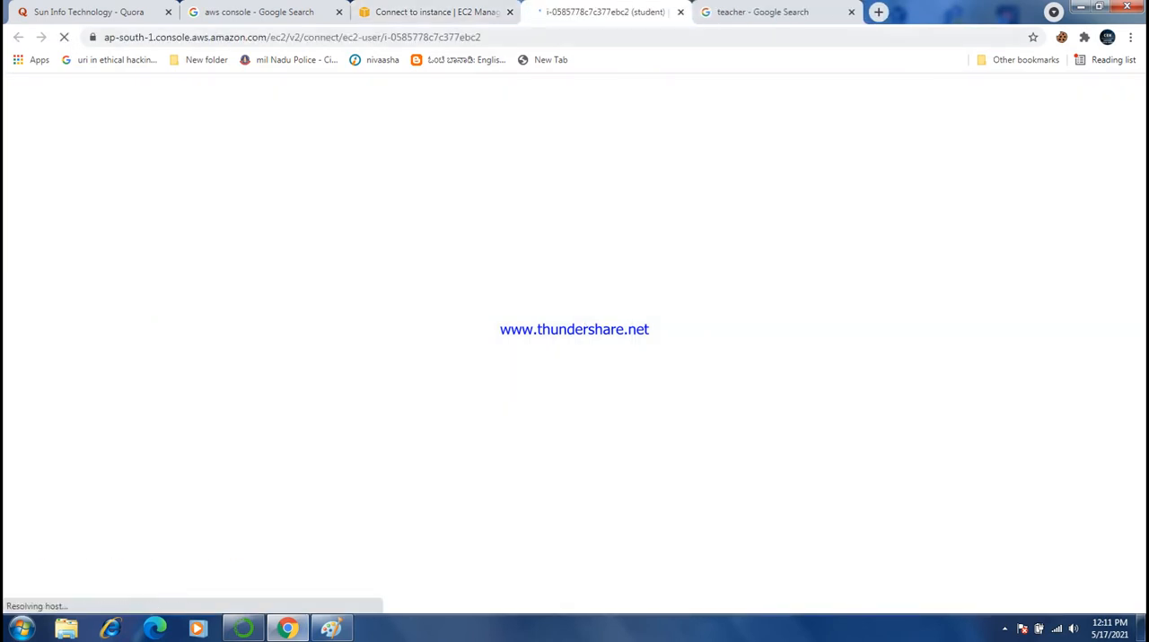
- Close the "teacher" Google search page and return to the student instance's terminal session
{"action": "left_click", "coordinate": [763, 11]}
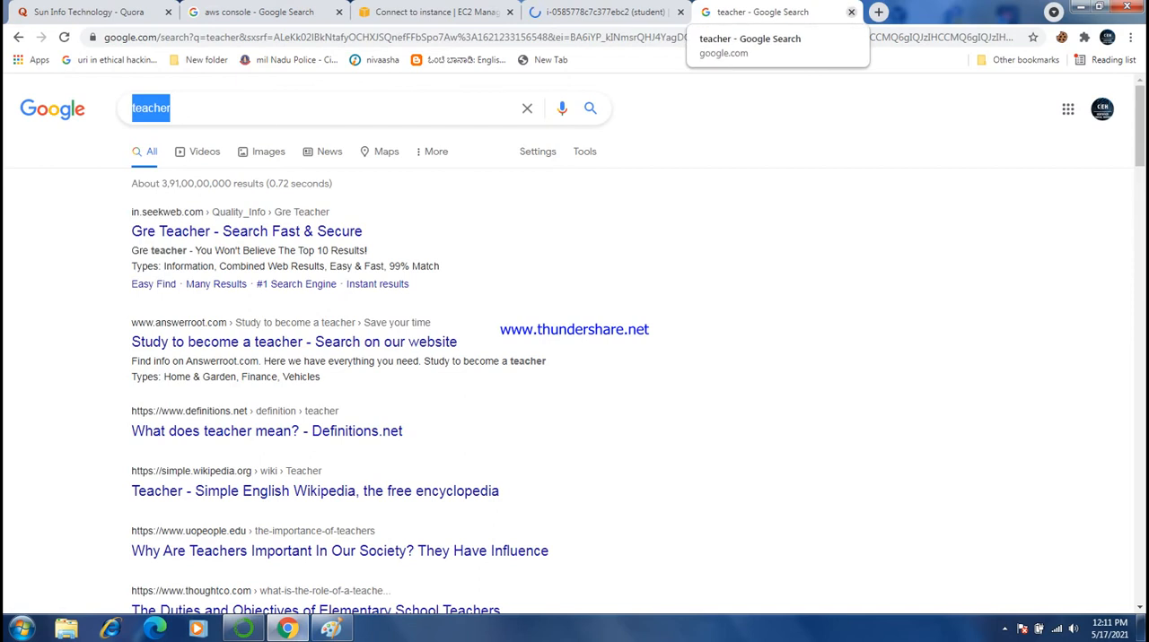
{"action": "left_click", "coordinate": [851, 12]}
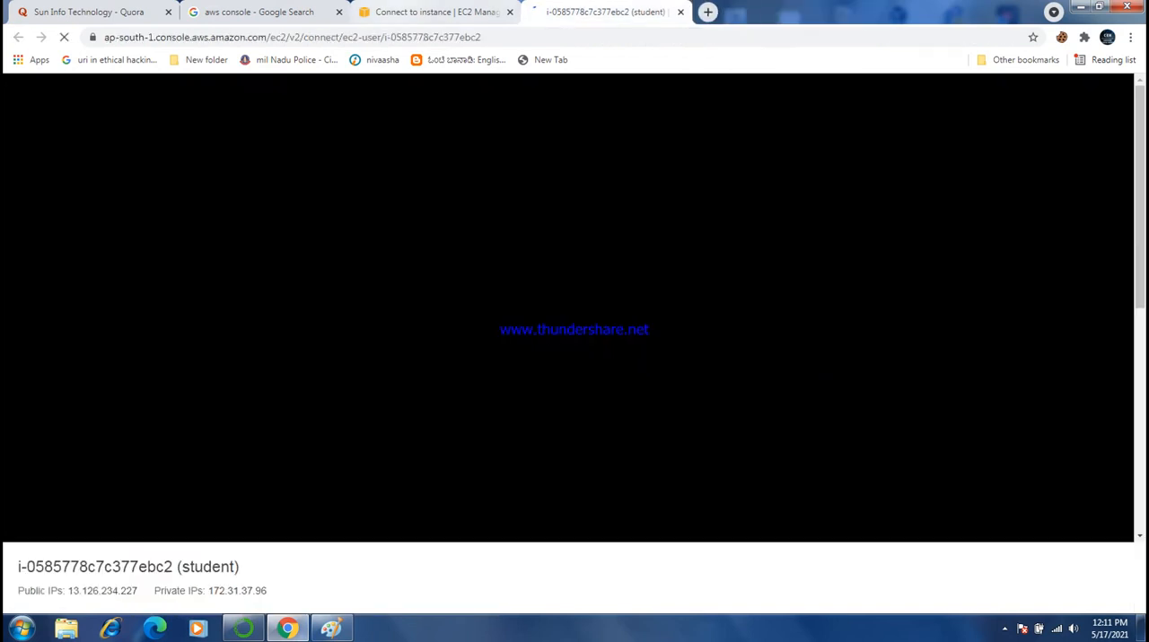
{"action": "left_click", "coordinate": [436, 12]}
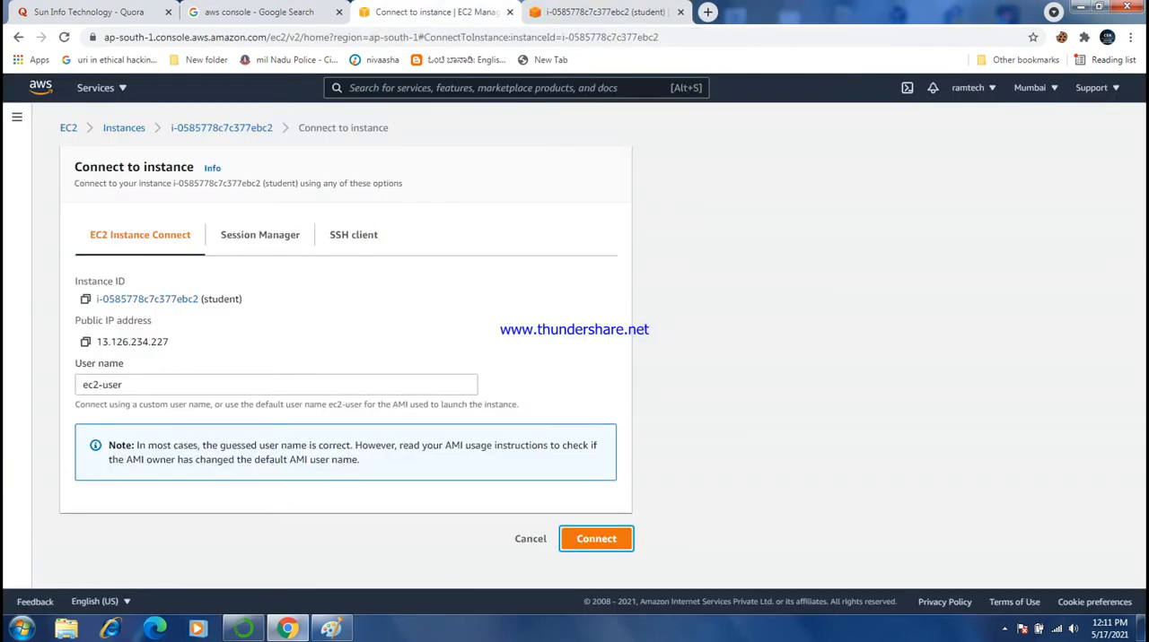
{"action": "left_click", "coordinate": [606, 11]}
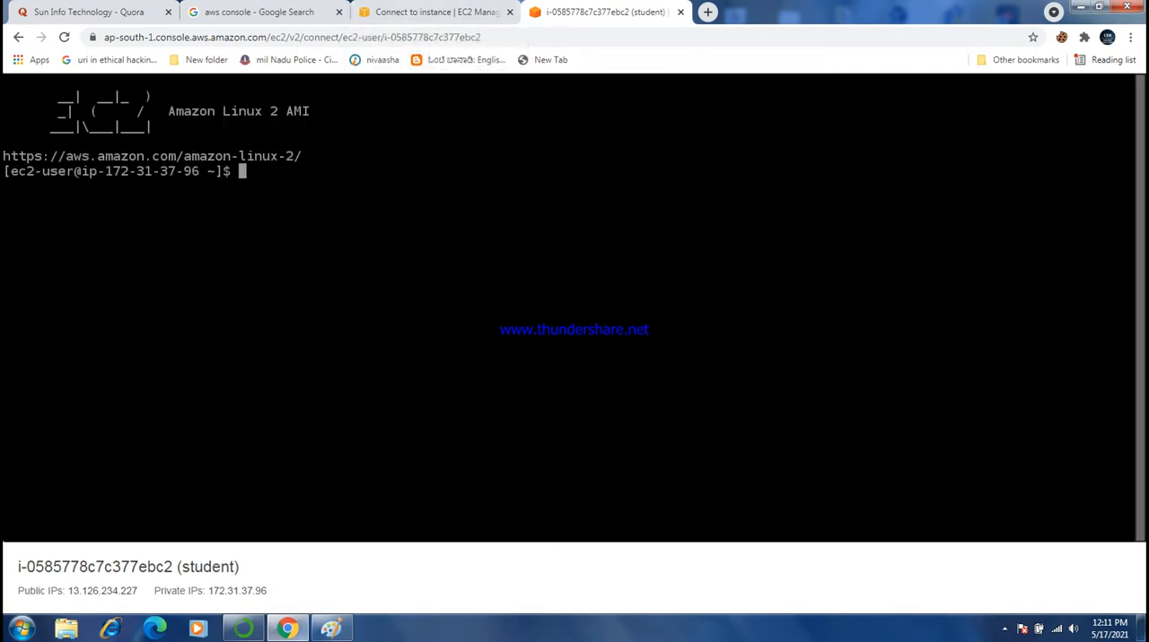
- Start a root shell with "sudo bash" on the student instance and clear the terminal
{"action": "type", "text": "sudo bash"}
{"action": "key", "text": "Return"}
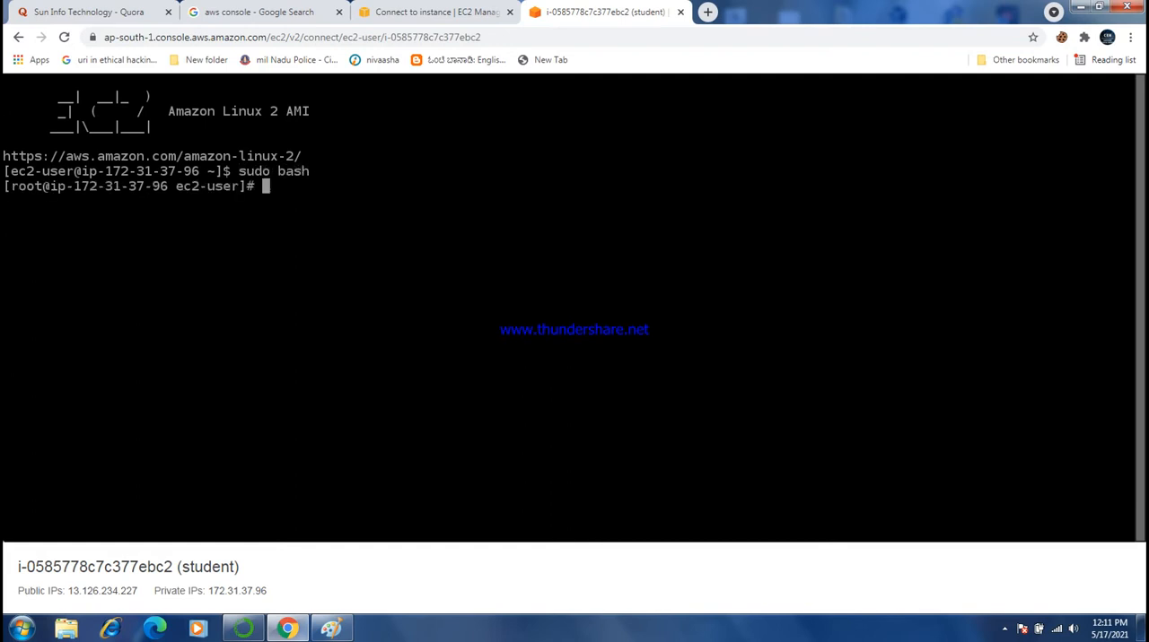
{"action": "key", "text": "ctrl+l"}
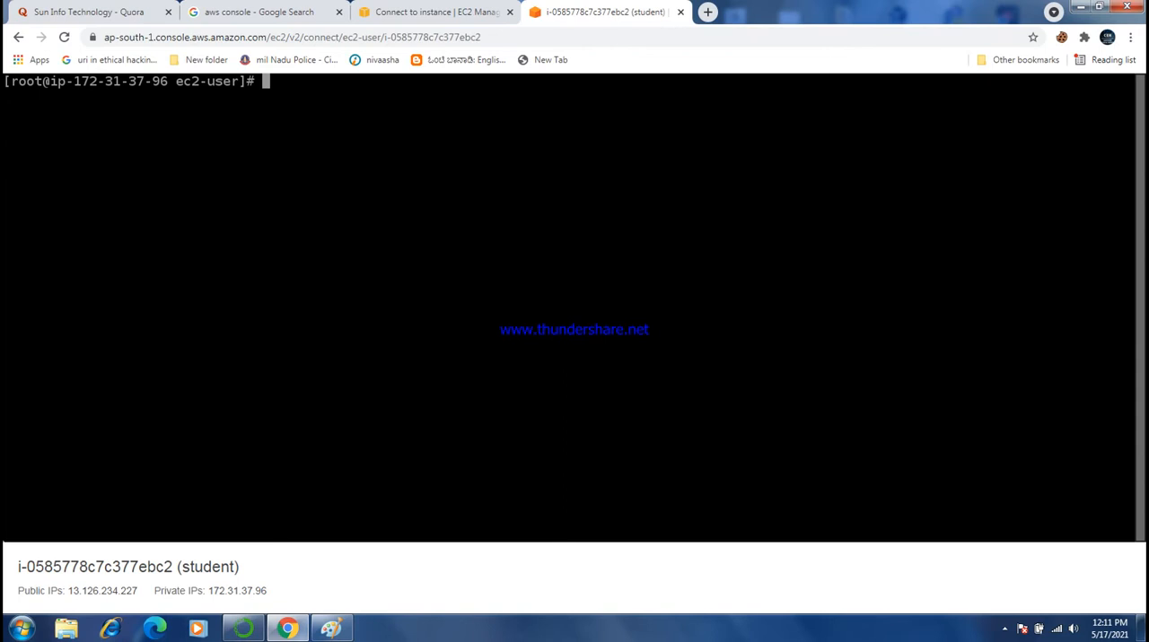
- Update the instance's packages with "yum update" and clear the terminal
{"action": "type", "text": "yum "}
{"action": "type", "text": "upadte"}
{"action": "key", "text": "BackSpace"}
{"action": "key", "text": "BackSpace"}
{"action": "key", "text": "BackSpace"}
{"action": "key", "text": "BackSpace"}
{"action": "key", "text": "BackSpace"}
{"action": "key", "text": "BackSpace"}
{"action": "key", "text": "BackSpace"}
{"action": "type", "text": "update"}
{"action": "key", "text": "Return"}
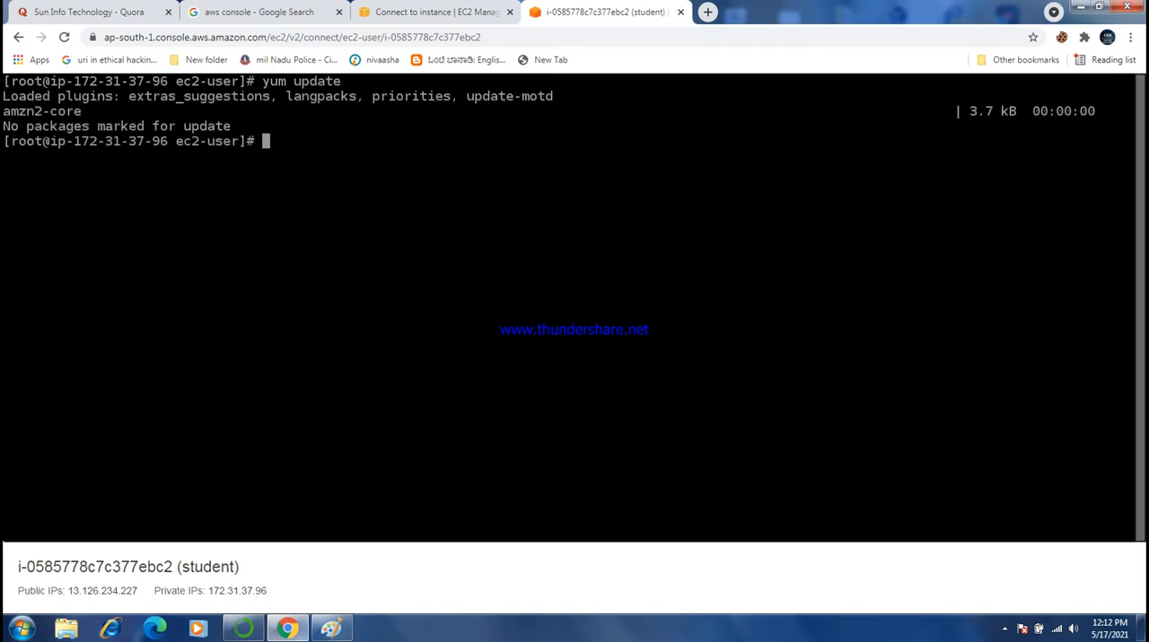
{"action": "key", "text": "ctrl+l"}
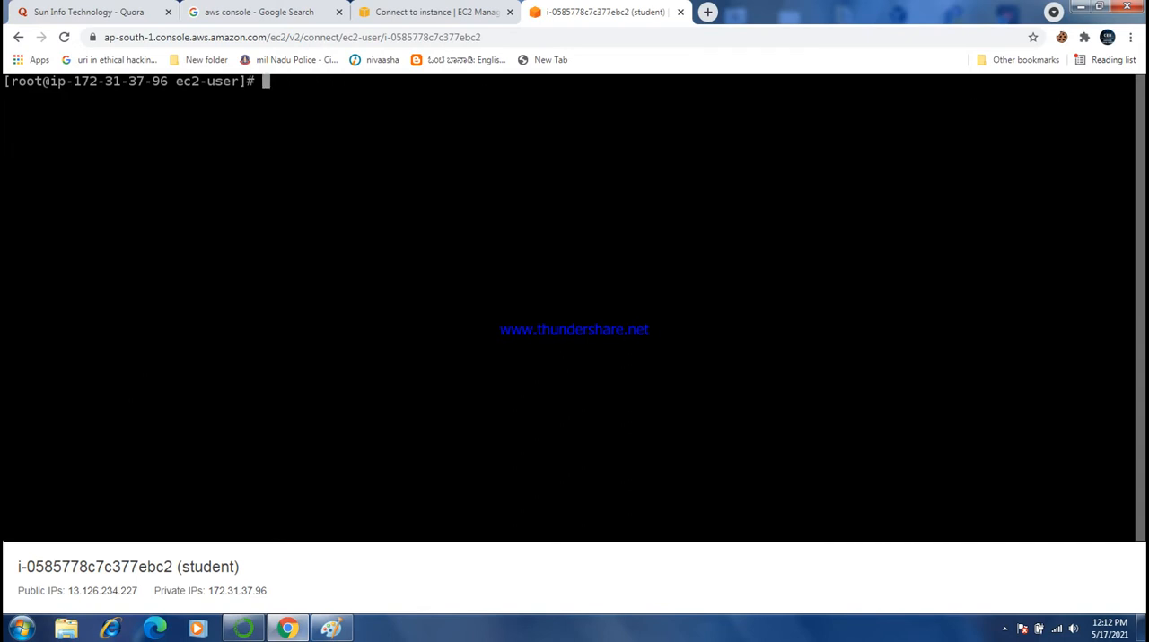
- Install the Apache web server with "yum install httpd -y" and clear the terminal
{"action": "type", "text": "yum install http"}
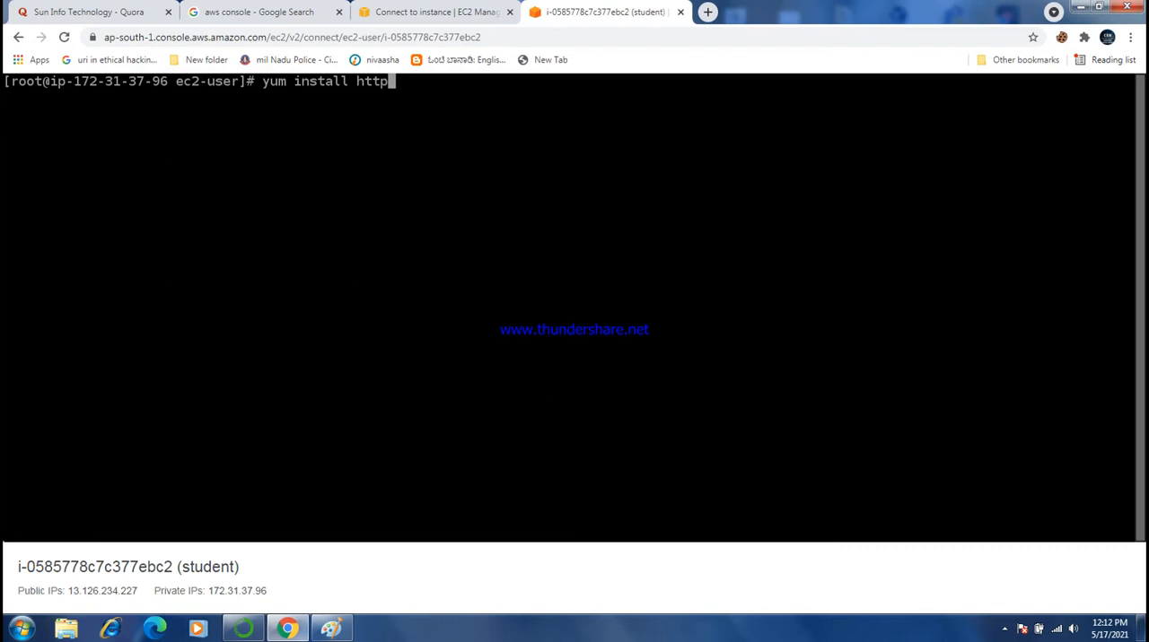
{"action": "type", "text": "d -y"}
{"action": "key", "text": "Return"}
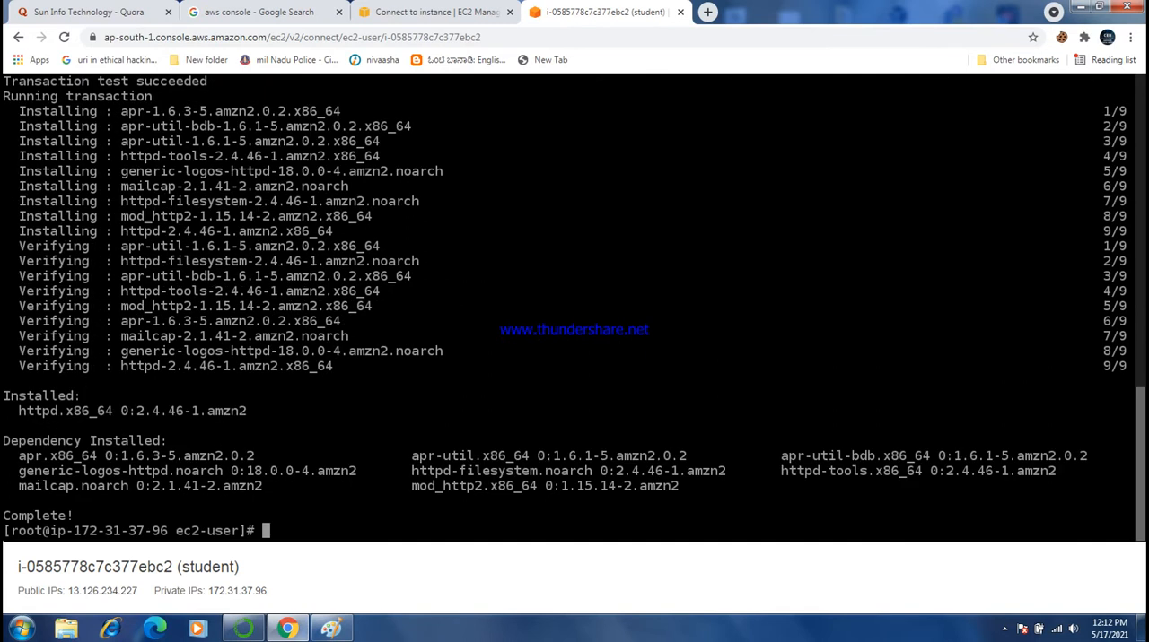
{"action": "key", "text": "ctrl+l"}
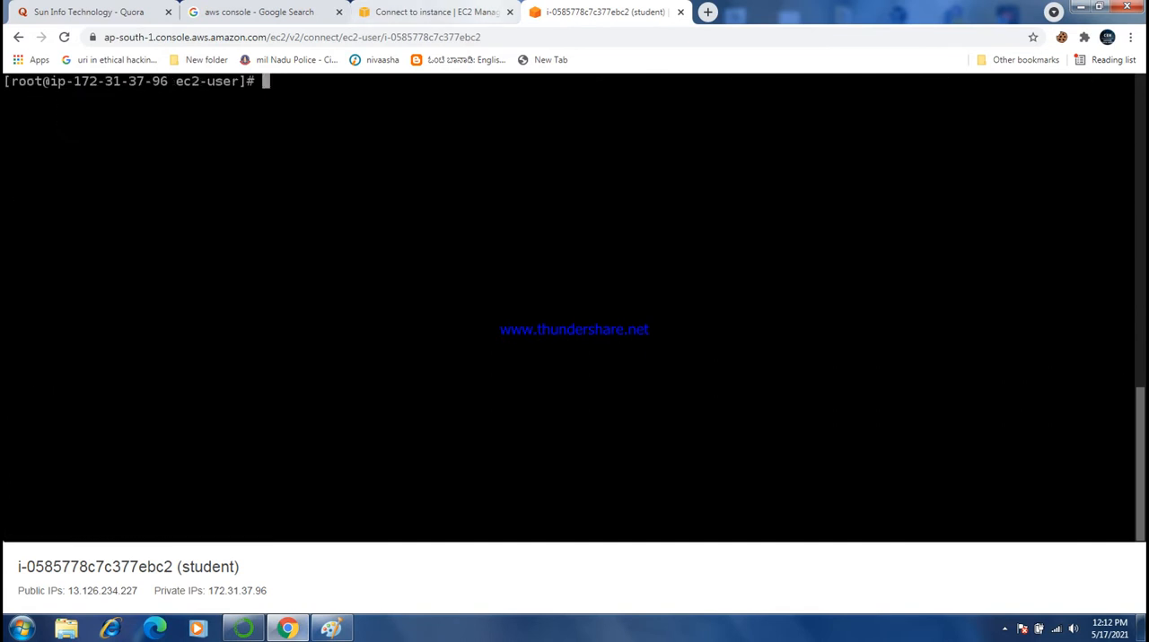
{"action": "left_click", "coordinate": [449, 13]}
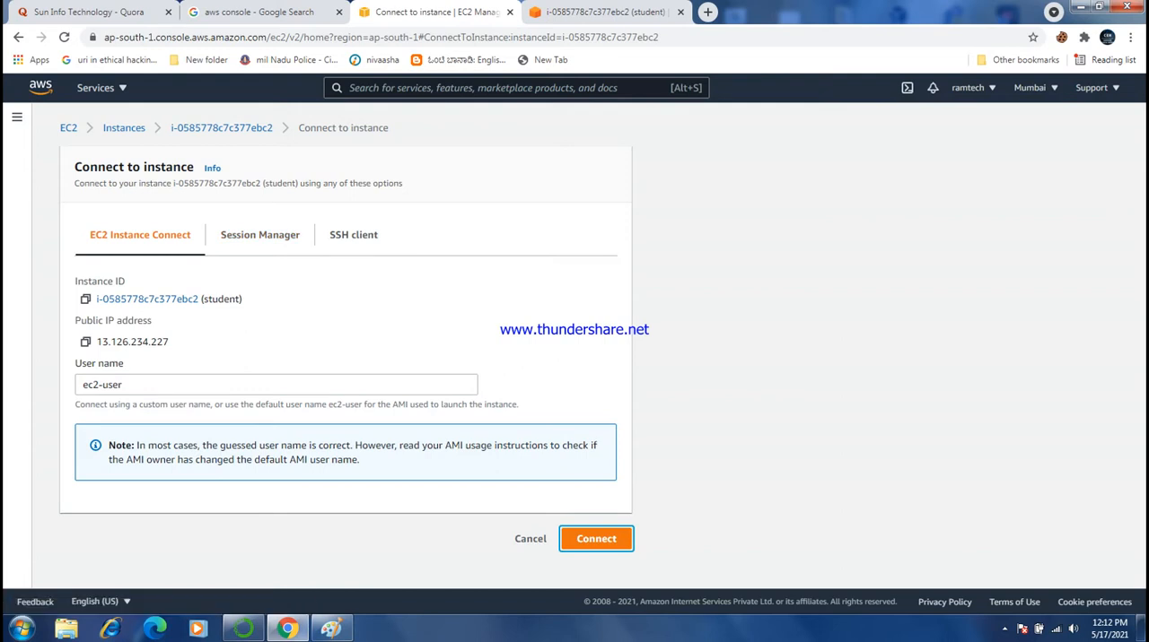
{"action": "left_click", "coordinate": [603, 11]}
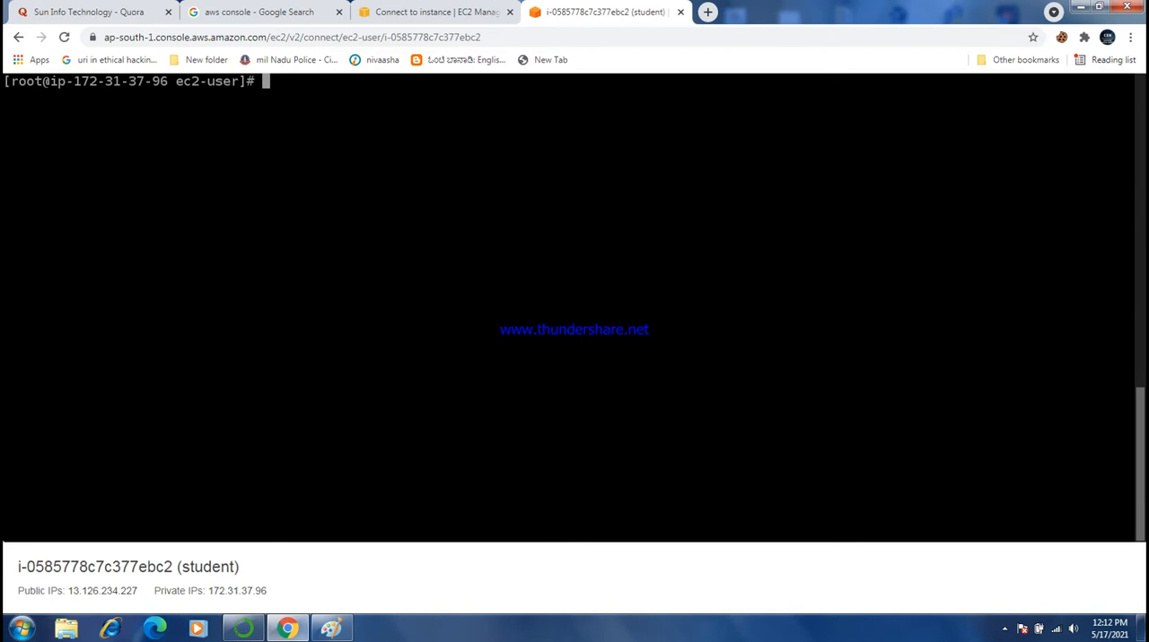
- Try to start the web server with "systemctl httpd start" and clear the terminal
{"action": "type", "text": "system"}
{"action": "key", "text": "Tab"}
{"action": "key", "text": "Tab"}
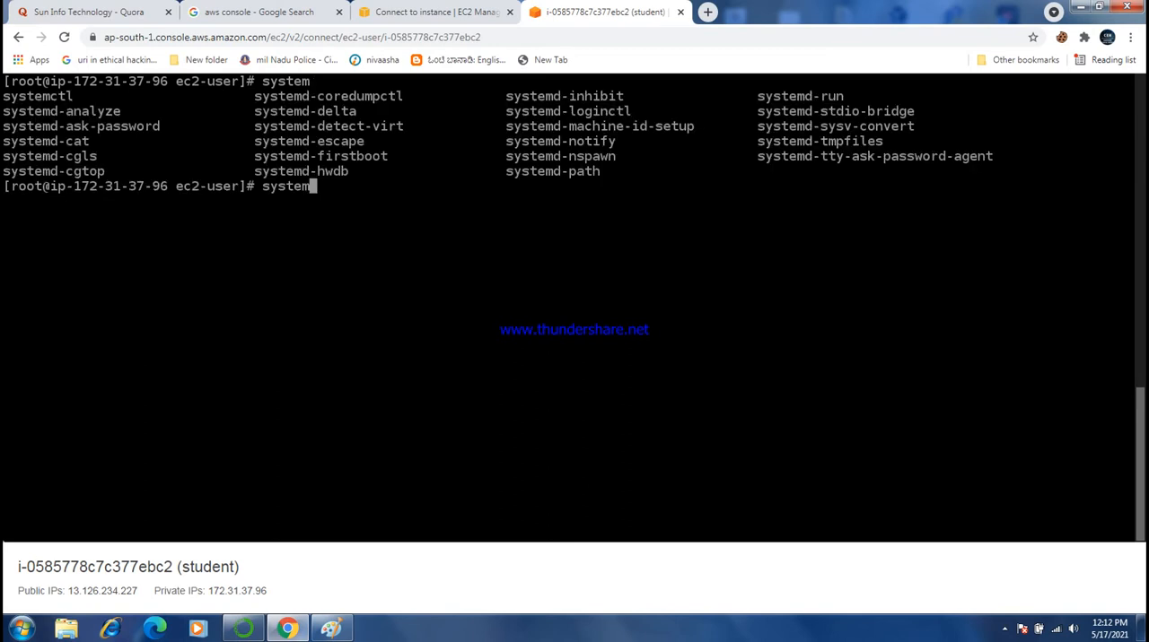
{"action": "type", "text": "ctl"}
{"action": "type", "text": "httpd start"}
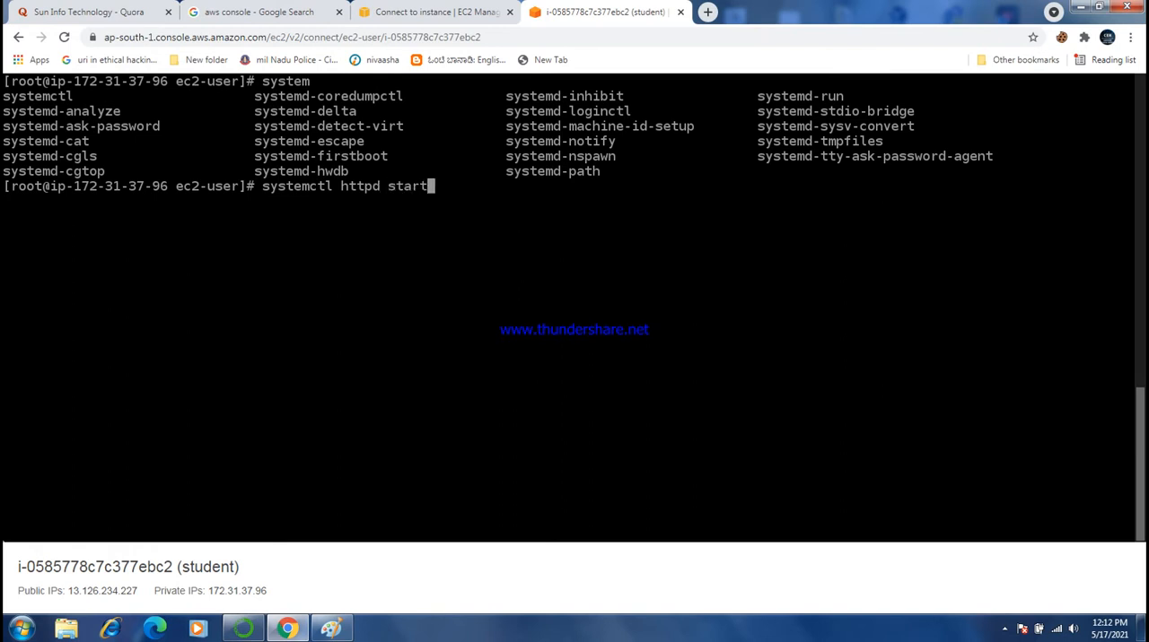
{"action": "key", "text": "Return"}
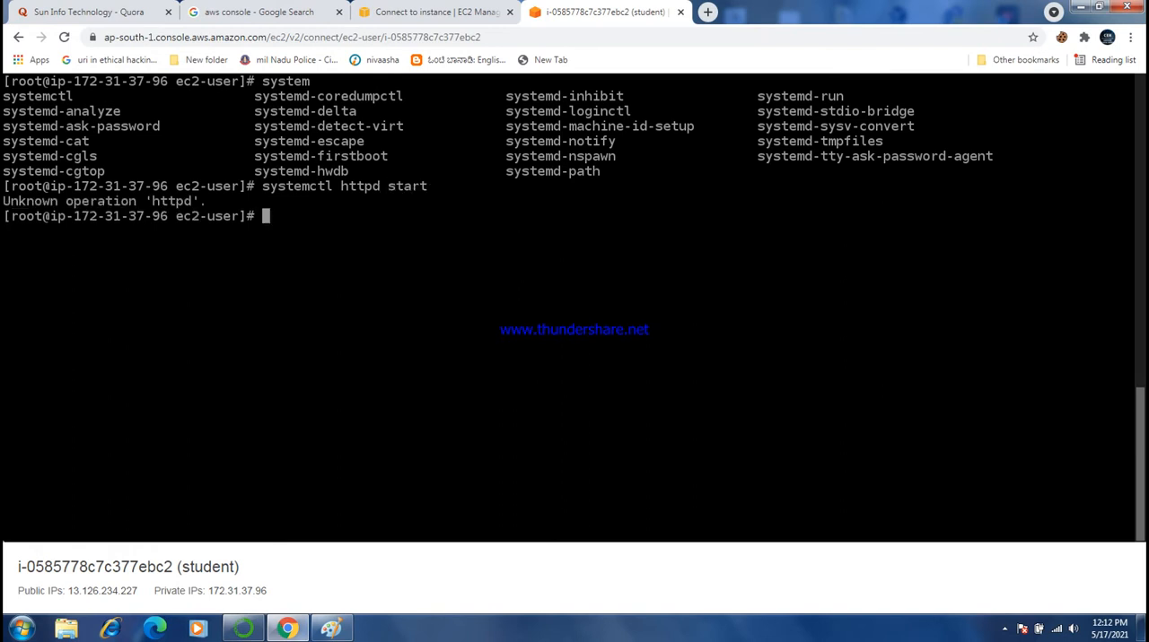
{"action": "key", "text": "ctrl+l"}
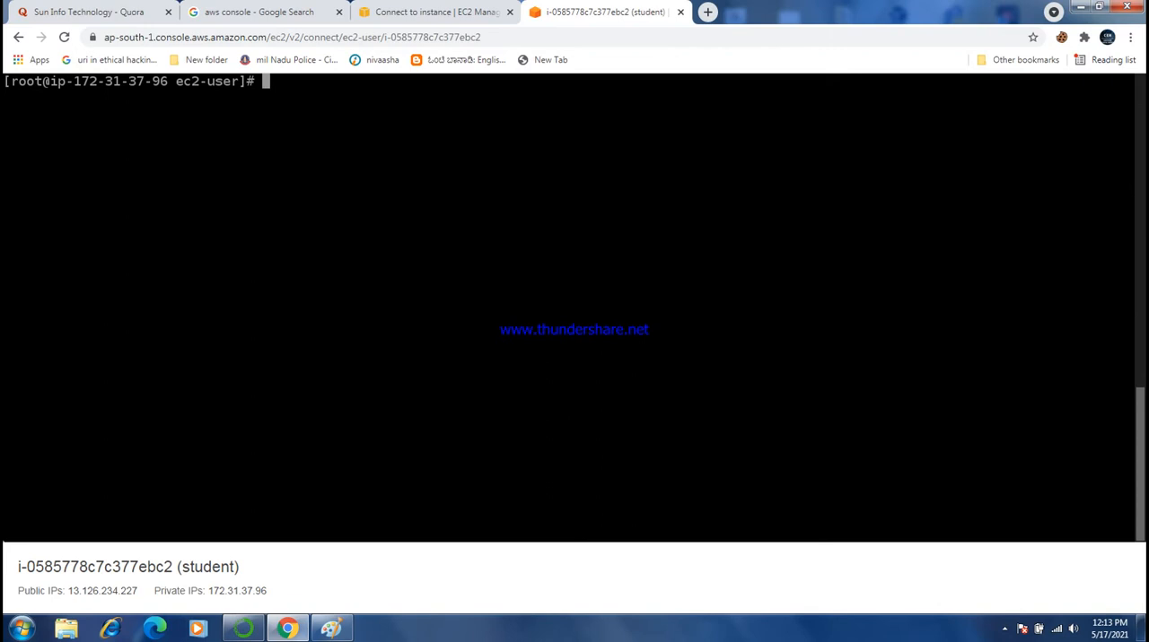
- Enable the web server at boot with "systemctl enable httpd"
{"action": "type", "text": "systemctl enable "}
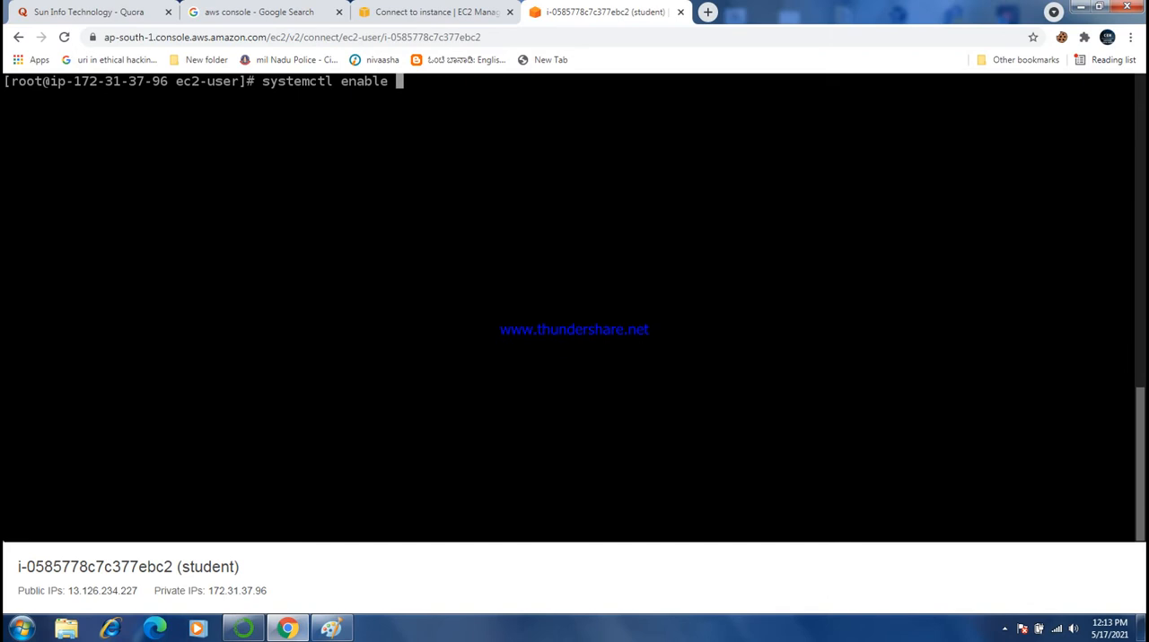
{"action": "type", "text": "httpd"}
{"action": "key", "text": "Return"}
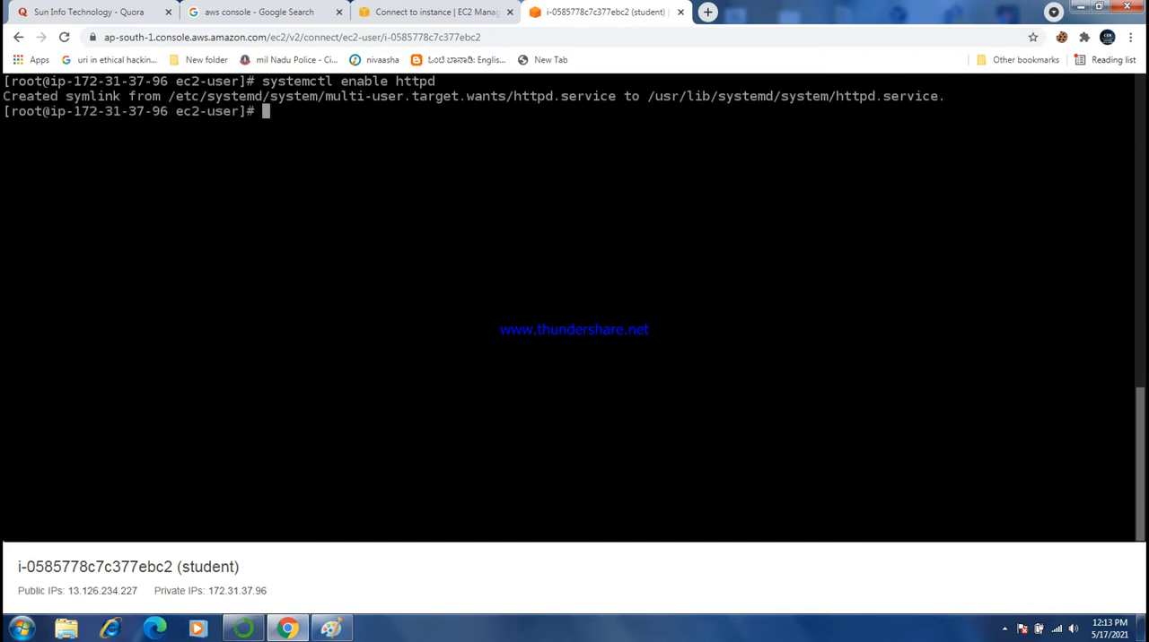
- Change the working directory to /var/www/html
{"action": "type", "text": "mkdir"}
{"action": "key", "text": "BackSpace"}
{"action": "key", "text": "BackSpace"}
{"action": "key", "text": "BackSpace"}
{"action": "key", "text": "BackSpace"}
{"action": "key", "text": "BackSpace"}
{"action": "key", "text": "BackSpace"}
{"action": "type", "text": "cd /var/www/"}
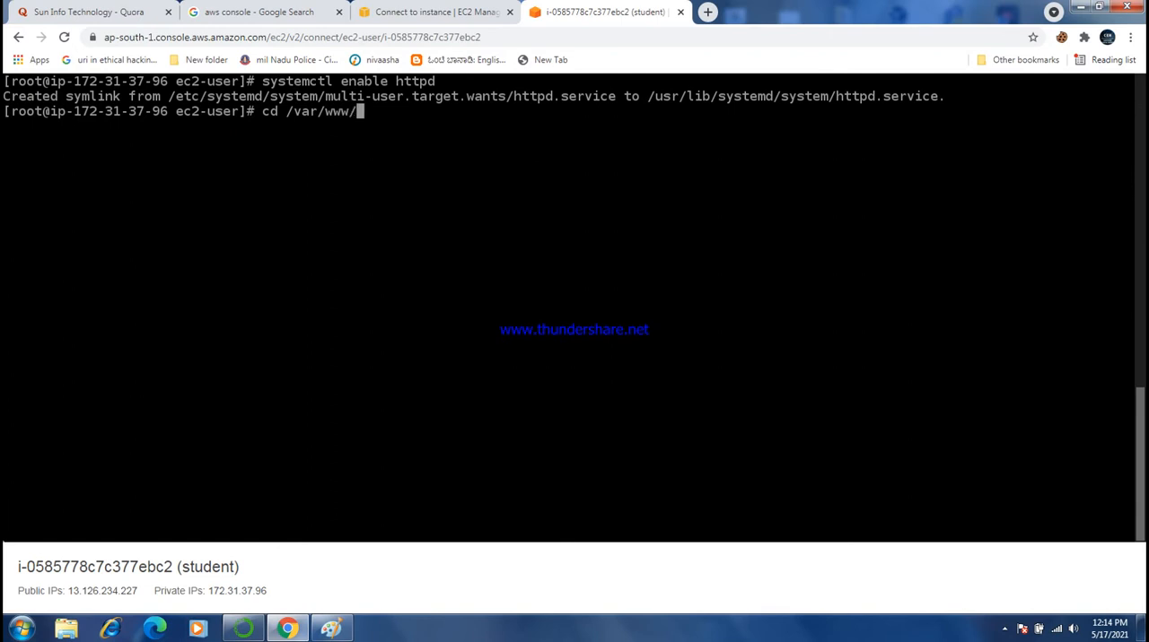
{"action": "type", "text": "html"}
{"action": "key", "text": "Return"}
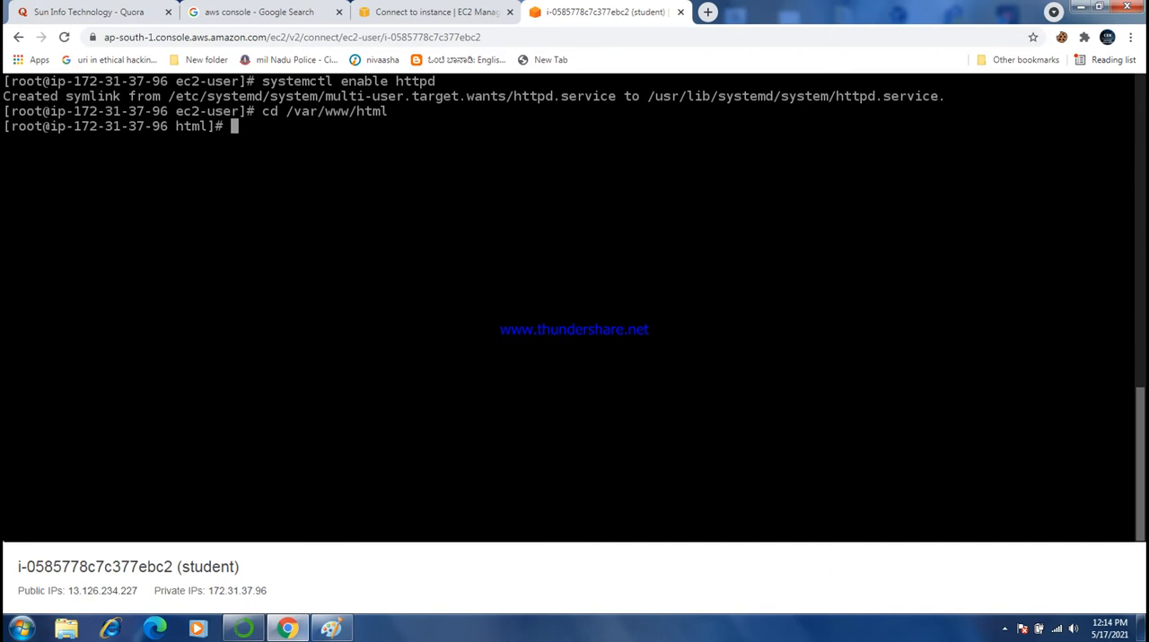
- List the contents of the /var/www/html directory and clear the terminal
{"action": "left_click_drag", "start_coordinate": [168, 126], "coordinate": [207, 126]}
{"action": "type", "text": "ls"}
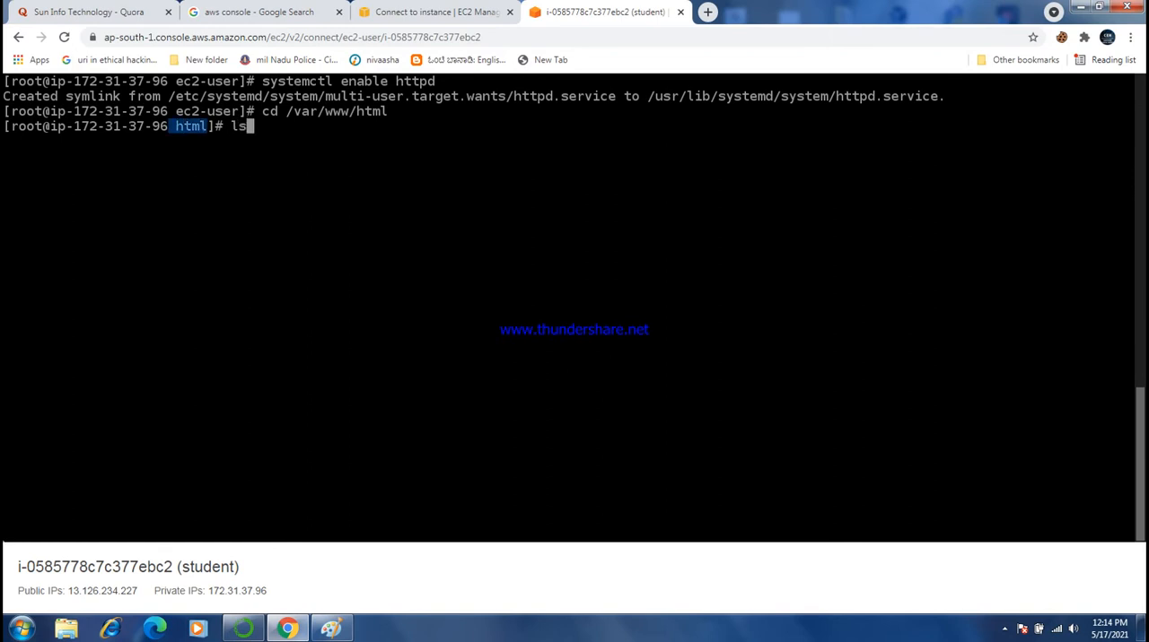
{"action": "key", "text": "Return"}
{"action": "key", "text": "ctrl+l"}
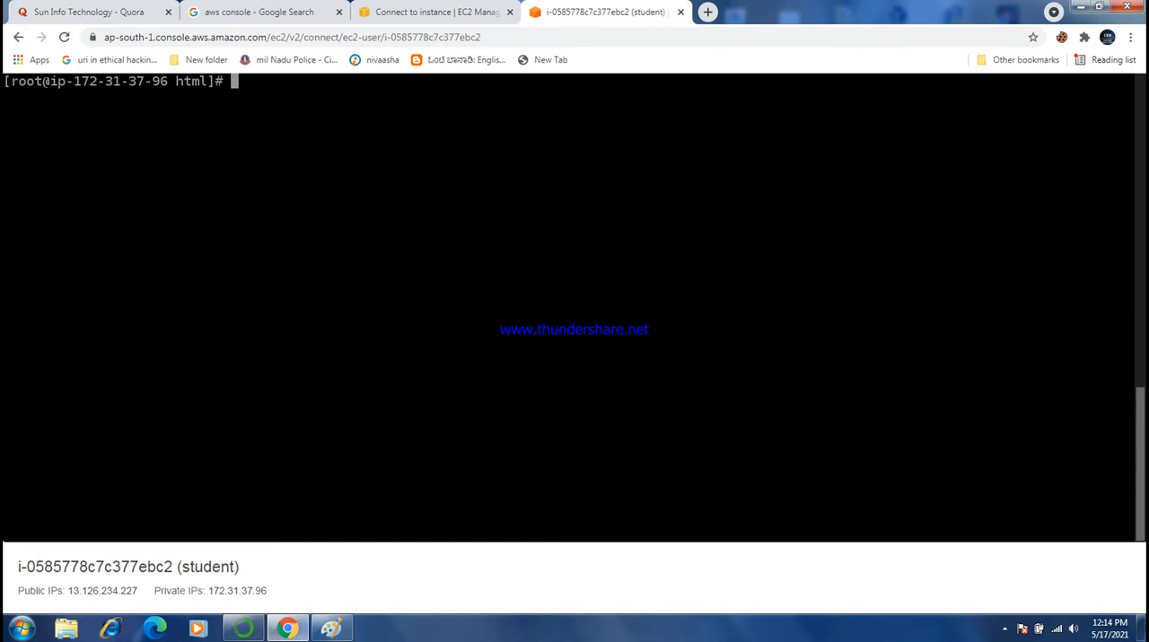
- Create a directory named student in /var/www/html, list the folder contents to check it, and clear the terminal
{"action": "type", "text": "mkdie"}
{"action": "key", "text": "BackSpace"}
{"action": "type", "text": "r"}
{"action": "type", "text": "student"}
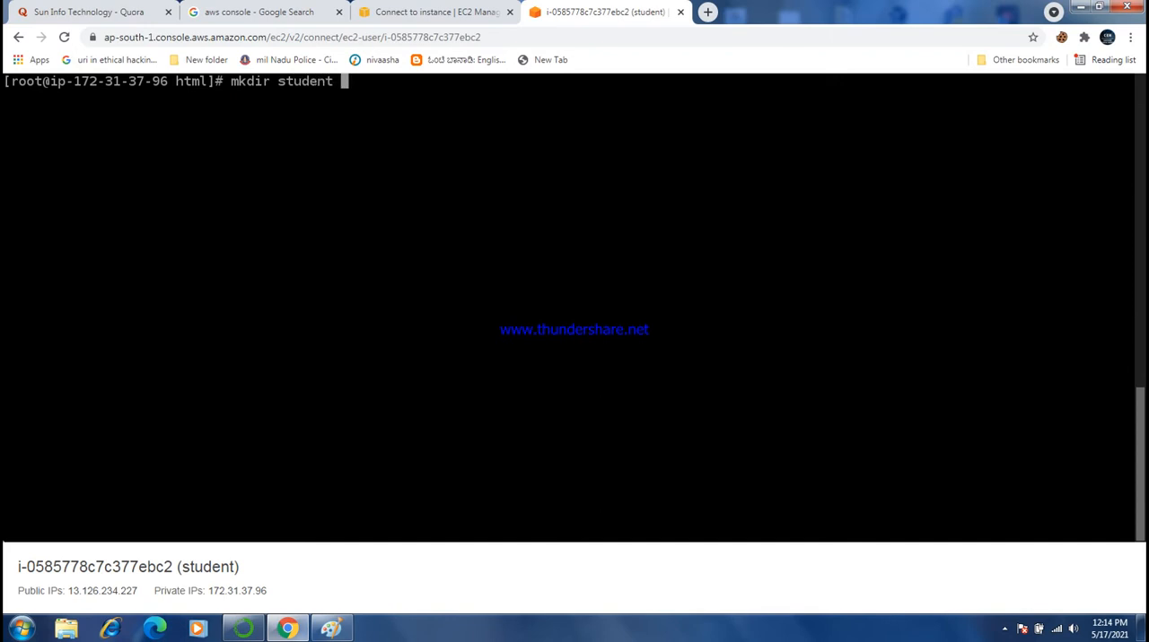
{"action": "key", "text": "Return"}
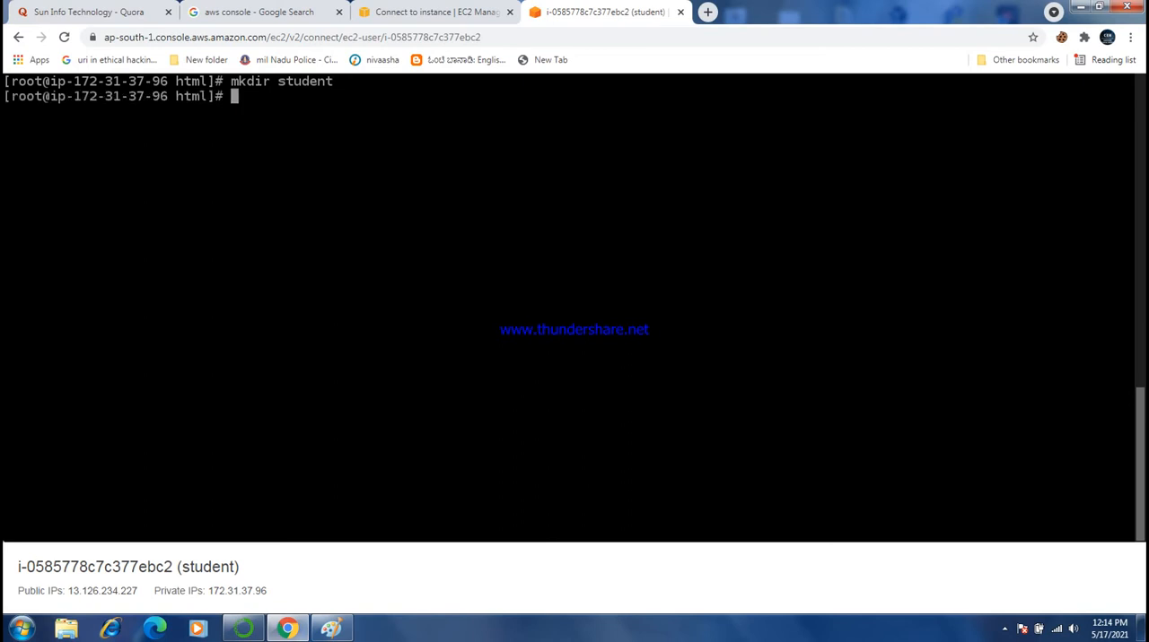
{"action": "type", "text": "ls"}
{"action": "key", "text": "Return"}
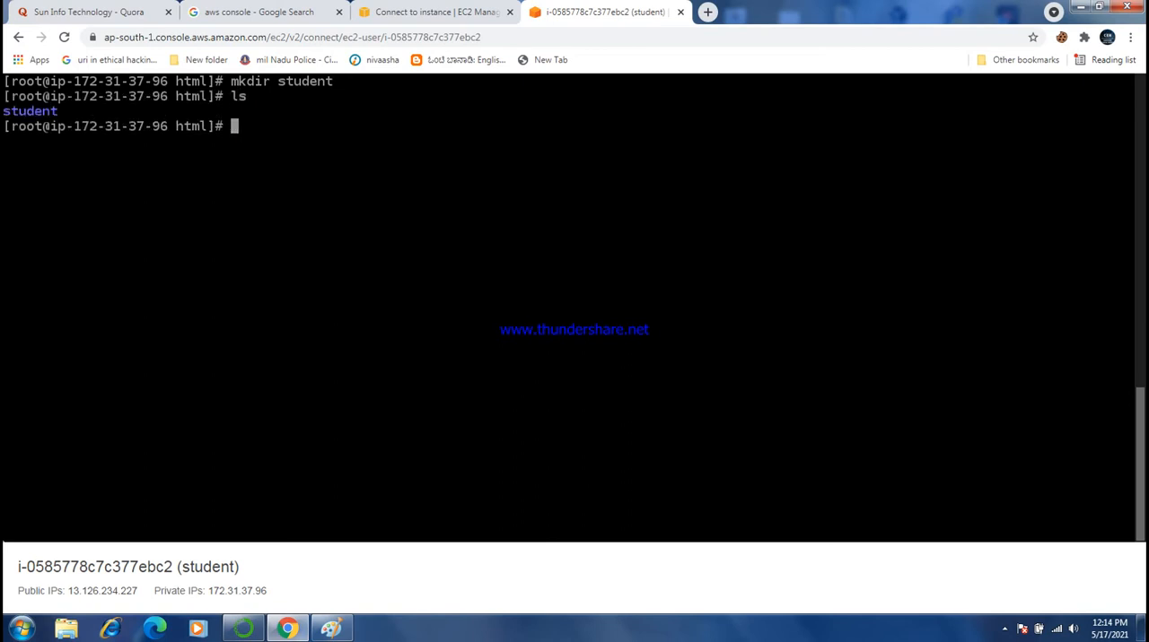
{"action": "left_click_drag", "start_coordinate": [3, 111], "coordinate": [83, 110]}
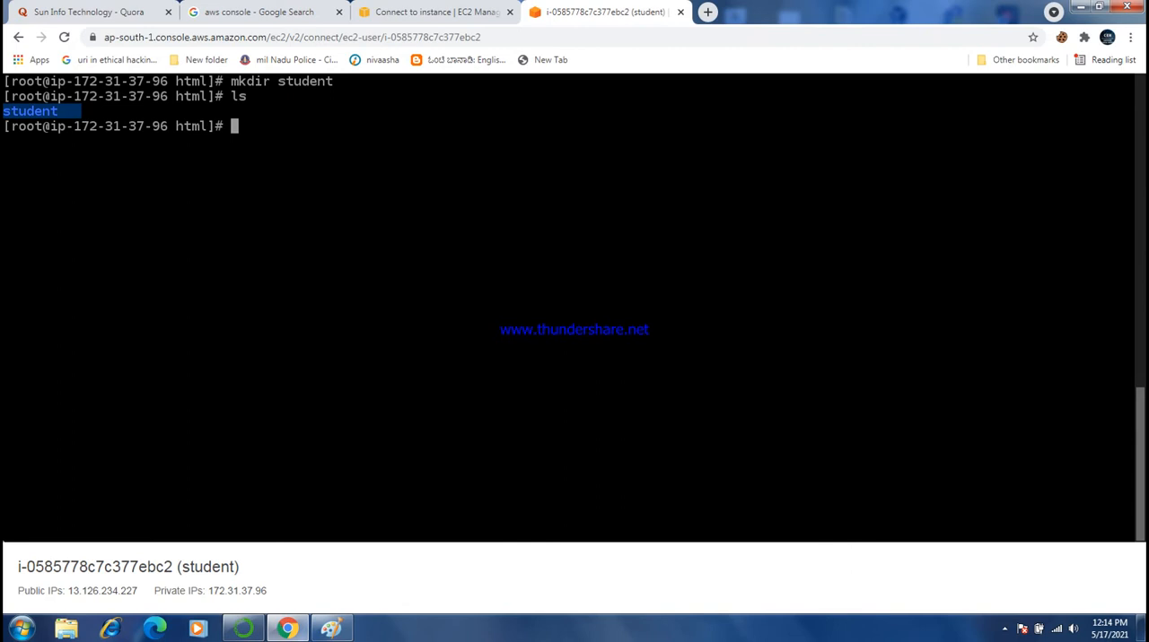
{"action": "key", "text": "ctrl+l"}
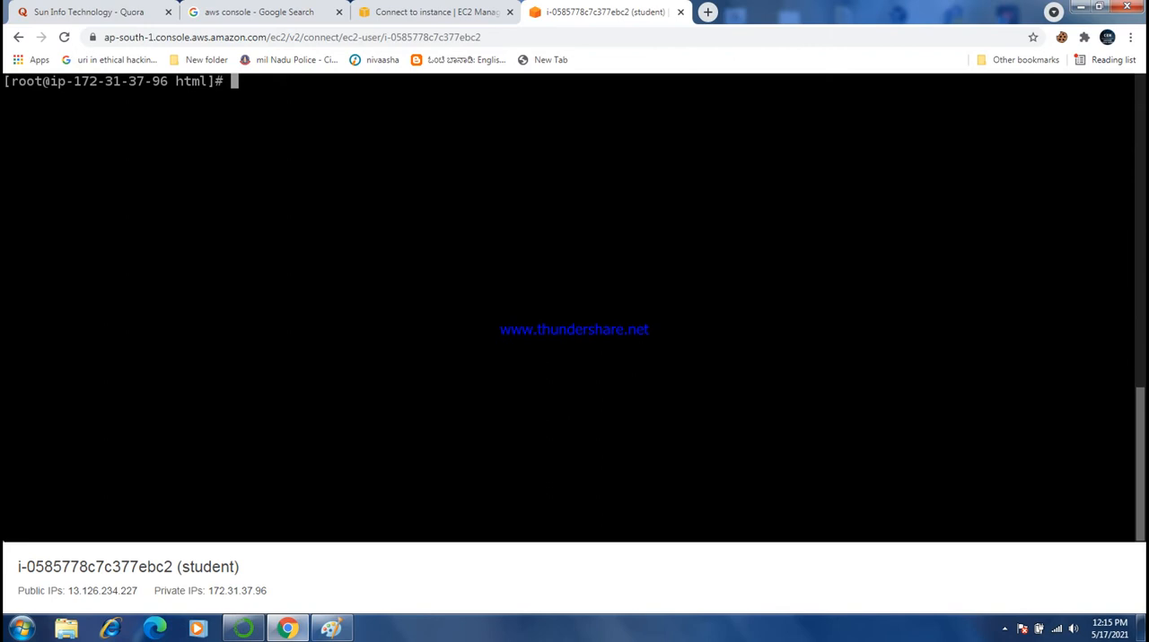
- Open a new file named index.html in the nano editor with "nano index.html"
{"action": "type", "text": "nano index"}
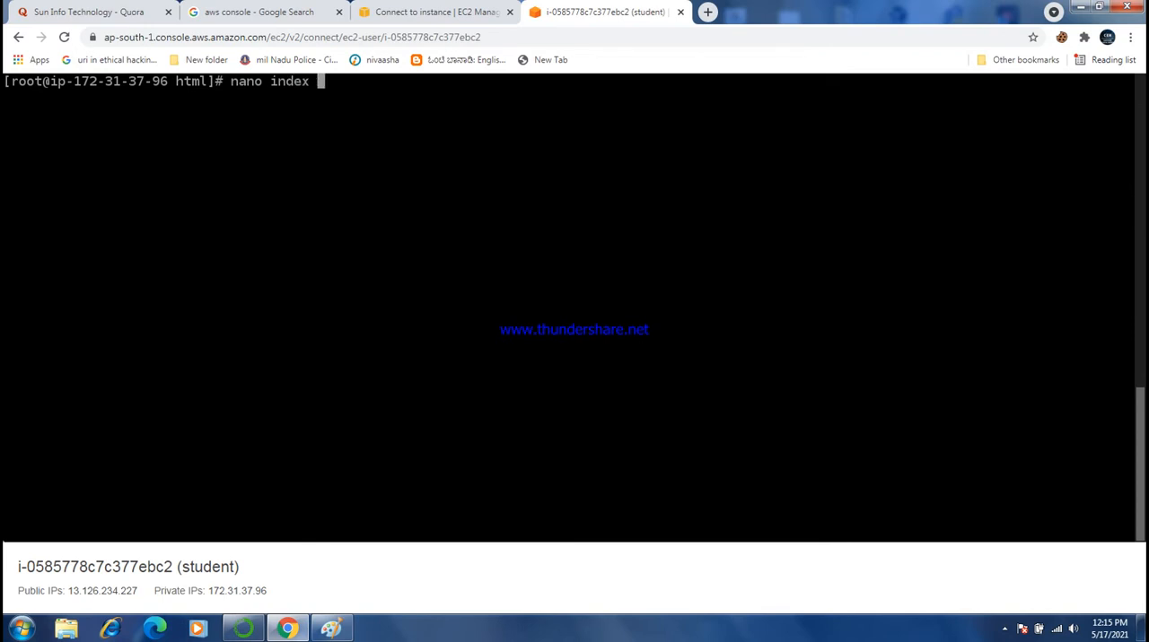
{"action": "key", "text": "BackSpace"}
{"action": "type", "text": ".html"}
{"action": "key", "text": "Return"}
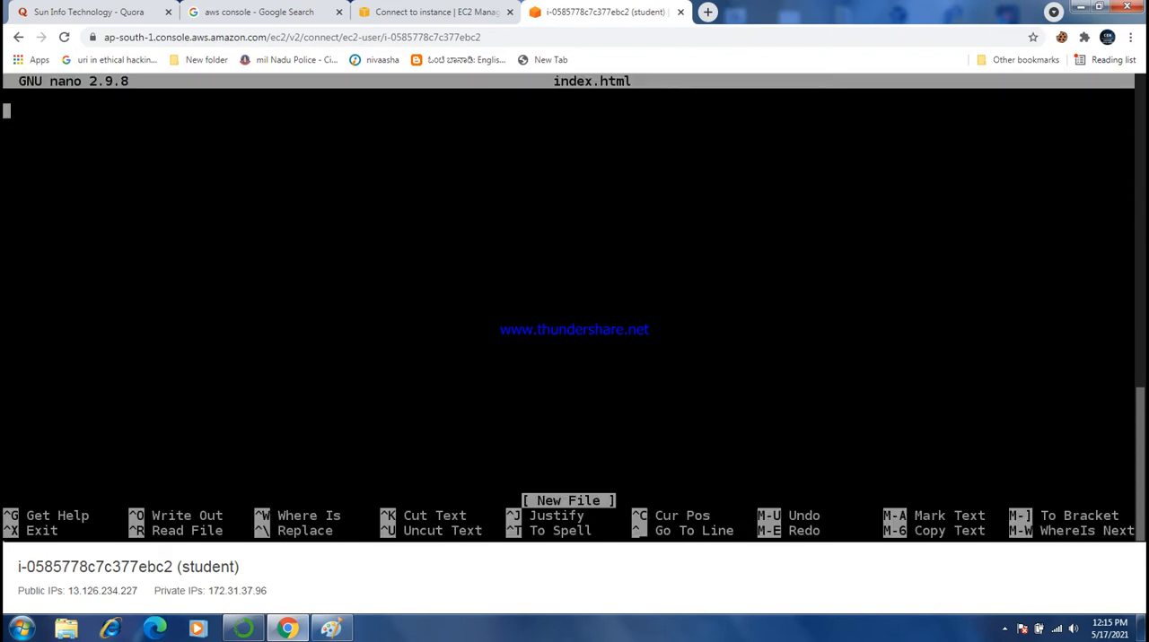
- Enter an opening <h1> tag and, two lines below it, the text "this student page"
{"action": "type", "text": "<"}
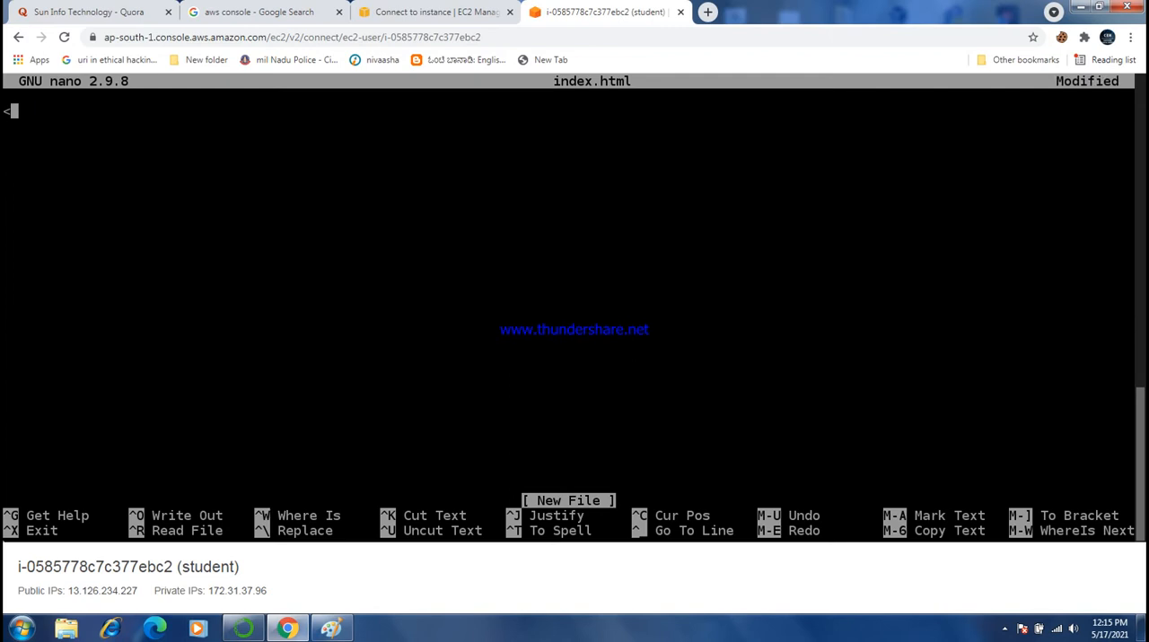
{"action": "type", "text": "h1>"}
{"action": "key", "text": "Return"}
{"action": "key", "text": "Return"}
{"action": "type", "text": "this st"}
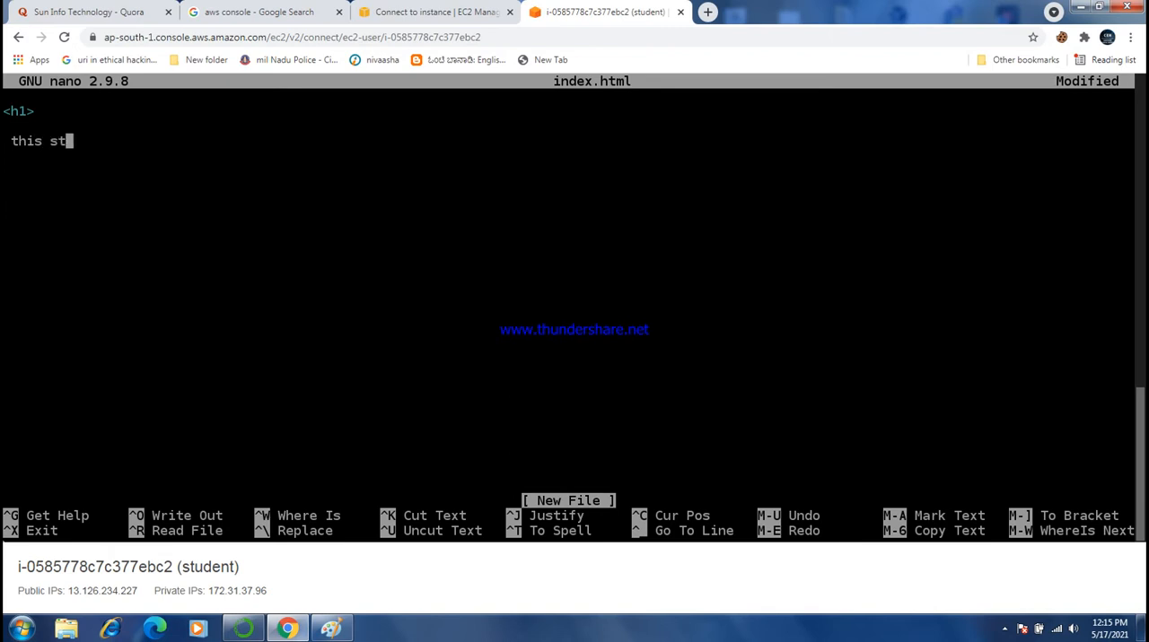
{"action": "type", "text": "udent page"}
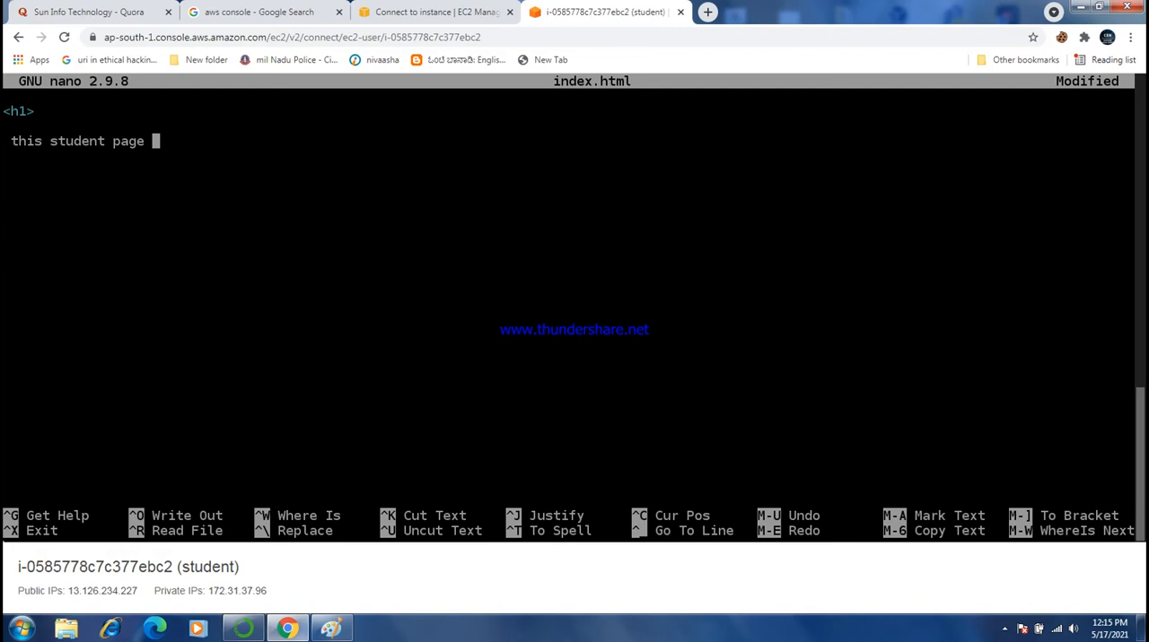
- Insert the word "is" so the text line reads "this is student page"
{"action": "key", "text": "Left"}
{"action": "key", "text": "Left"}
{"action": "key", "text": "Left"}
{"action": "key", "text": "Left"}
{"action": "key", "text": "Left"}
{"action": "key", "text": "Left"}
{"action": "key", "text": "Left"}
{"action": "key", "text": "Left"}
{"action": "key", "text": "Left"}
{"action": "key", "text": "Left"}
{"action": "key", "text": "Left"}
{"action": "key", "text": "Left"}
{"action": "key", "text": "Left"}
{"action": "key", "text": "Left"}
{"action": "key", "text": "Down"}
{"action": "key", "text": "Up"}
{"action": "key", "text": "Right"}
{"action": "type", "text": "is"}
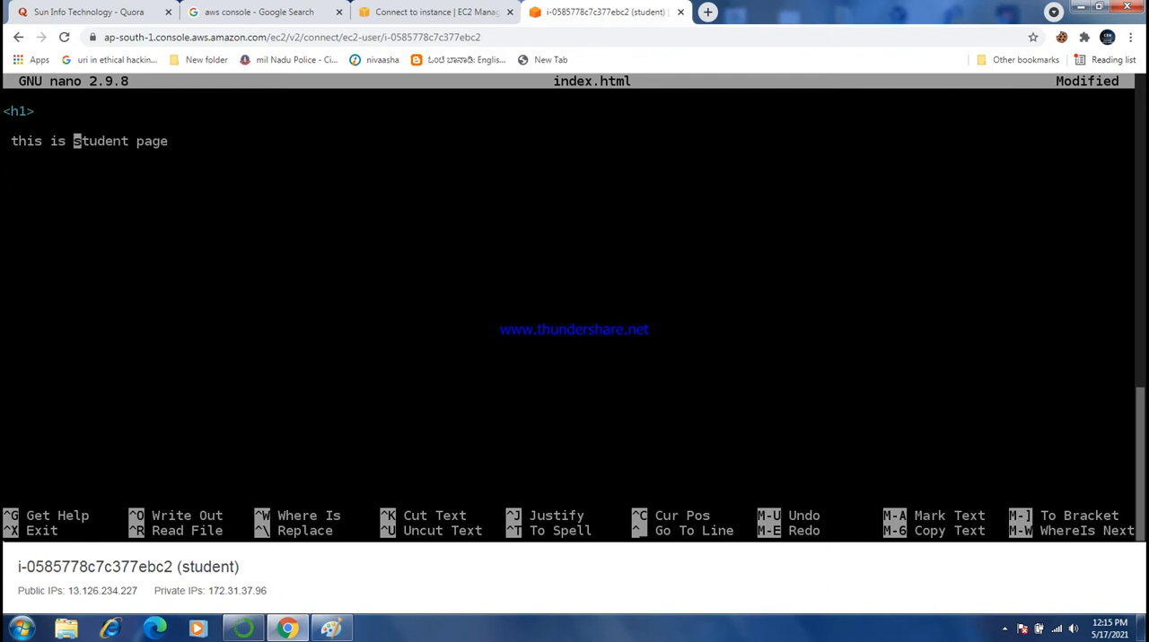
- Add the closing </h1> tag two lines below the text "this is student page"
{"action": "key", "text": "Right"}
{"action": "key", "text": "Right"}
{"action": "key", "text": "Right"}
{"action": "key", "text": "Right"}
{"action": "key", "text": "Right"}
{"action": "key", "text": "Right"}
{"action": "key", "text": "Right"}
{"action": "key", "text": "Right"}
{"action": "key", "text": "Right"}
{"action": "key", "text": "Right"}
{"action": "key", "text": "Right"}
{"action": "key", "text": "Right"}
{"action": "key", "text": "Return"}
{"action": "key", "text": "Return"}
{"action": "type", "text": "</h1>"}
- Save index.html and exit nano, leaving a cleared terminal
{"action": "key", "text": "ctrl+o"}
{"action": "key", "text": "Return"}
{"action": "key", "text": "ctrl+x"}
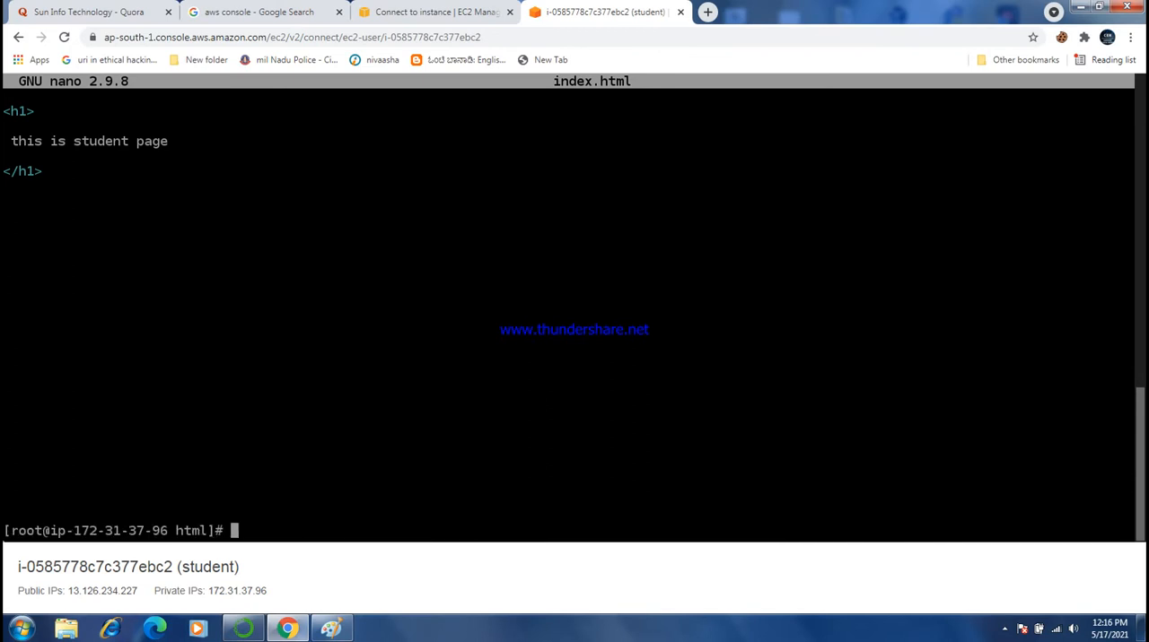
{"action": "key", "text": "ctrl+l"}
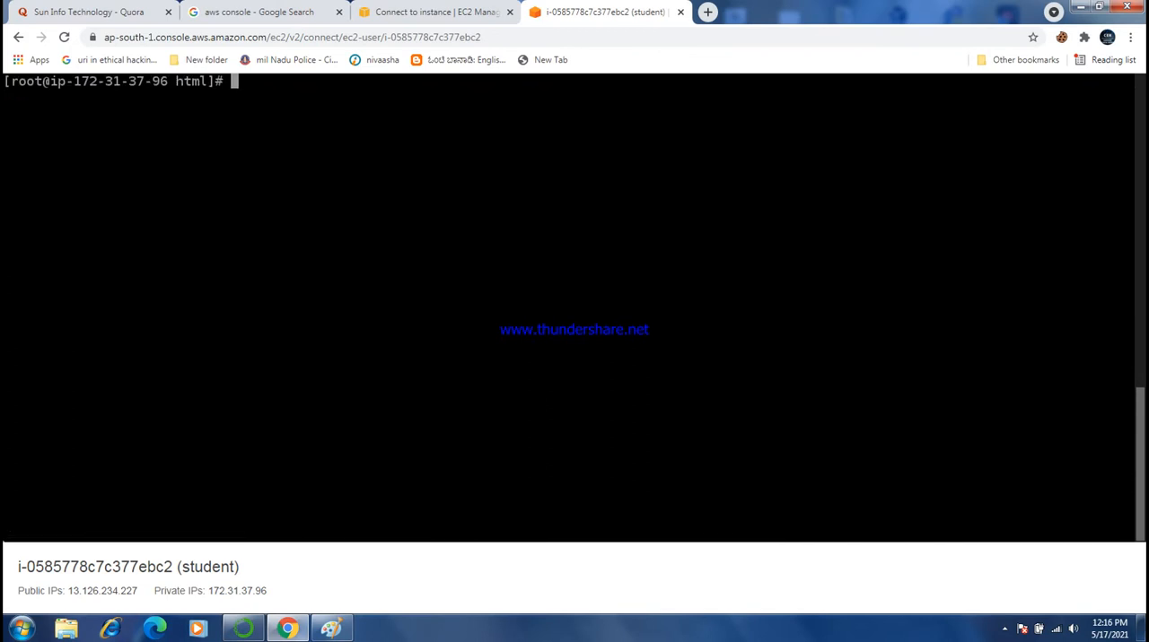
- List the files in the web root with "ls" and print the current directory path with "pwd"
{"action": "type", "text": "ls"}
{"action": "key", "text": "Return"}
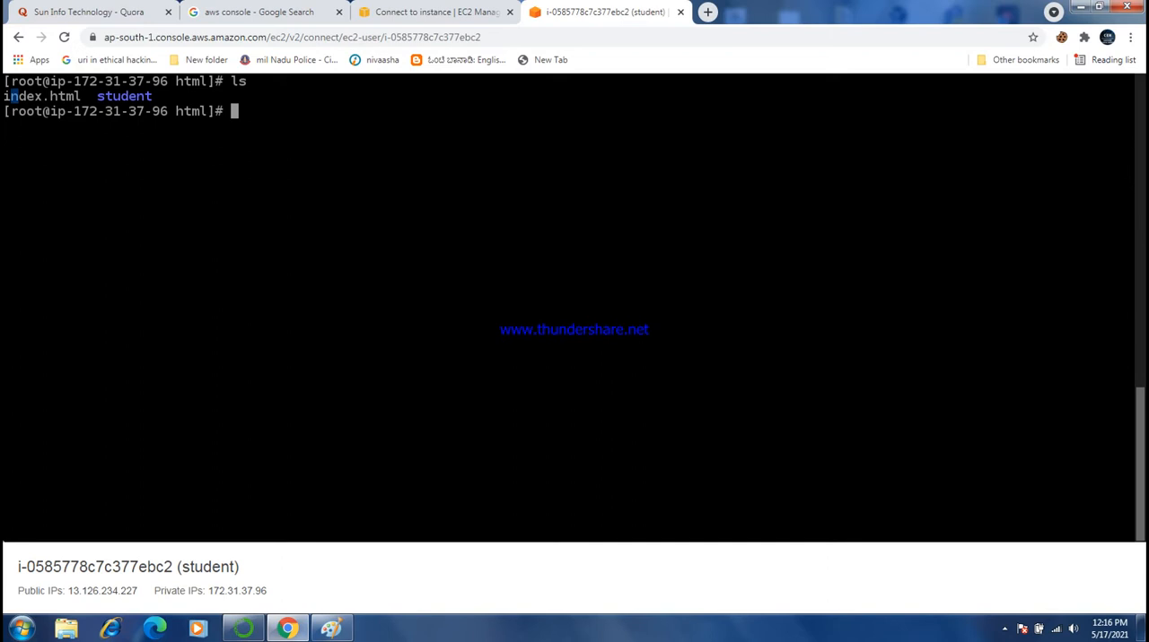
{"action": "left_click_drag", "start_coordinate": [80, 96], "coordinate": [3, 96]}
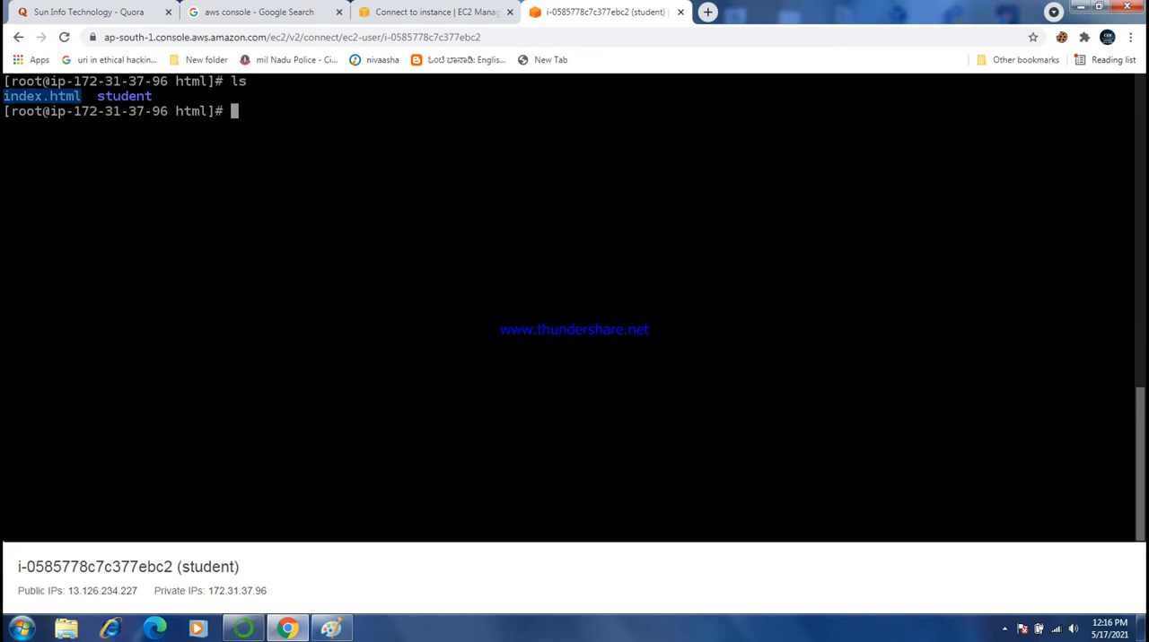
{"action": "left_click", "coordinate": [59, 96]}
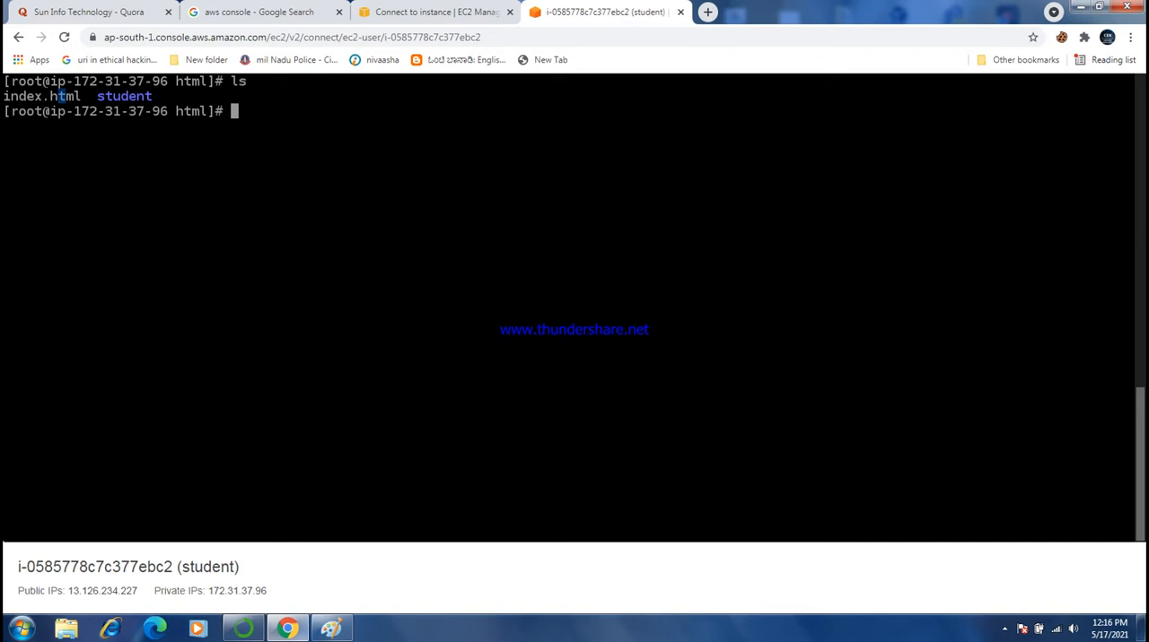
{"action": "type", "text": "cp"}
{"action": "key", "text": "BackSpace"}
{"action": "key", "text": "BackSpace"}
{"action": "key", "text": "BackSpace"}
{"action": "type", "text": "pwd"}
{"action": "key", "text": "Return"}
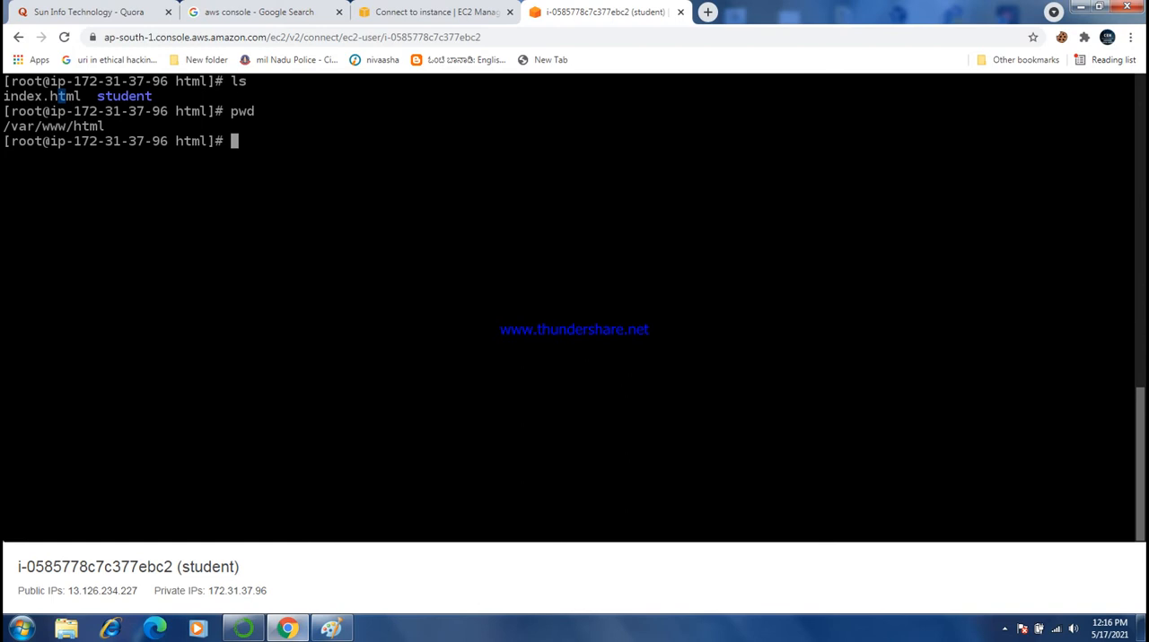
- Copy the page into the student folder with "cp /var/www/html/index.html /var/www/html/student/" and list the web root's contents
{"action": "type", "text": "cp /var/www/"}
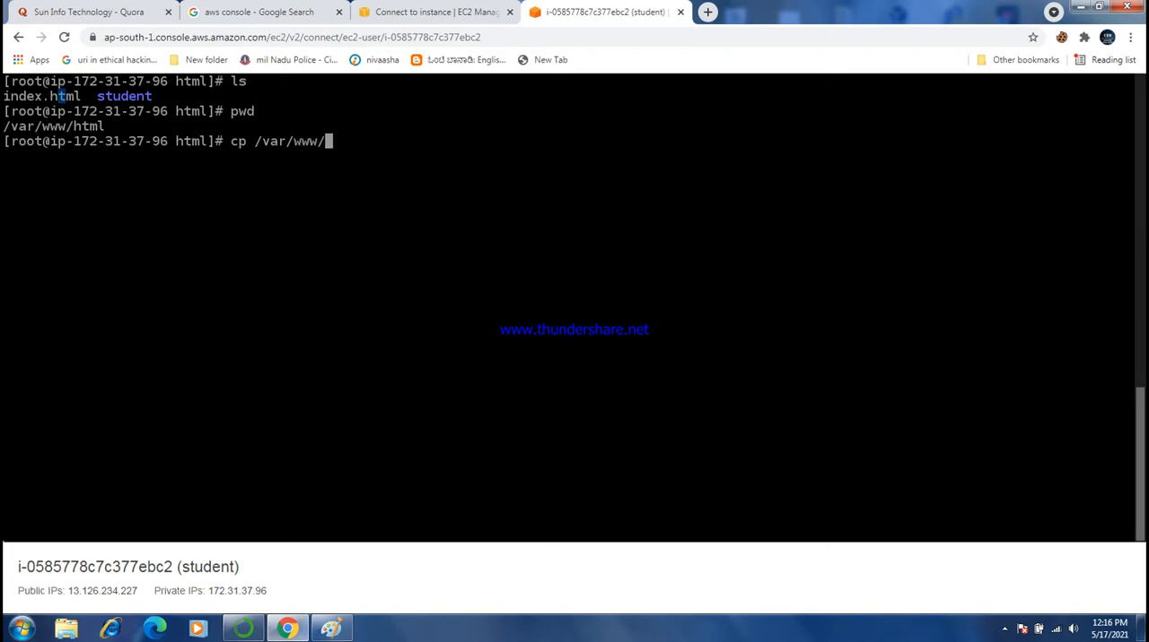
{"action": "type", "text": "html"}
{"action": "key", "text": "Left"}
{"action": "key", "text": "Left"}
{"action": "key", "text": "Left"}
{"action": "key", "text": "Left"}
{"action": "key", "text": "Left"}
{"action": "key", "text": "Left"}
{"action": "key", "text": "Left"}
{"action": "key", "text": "Left"}
{"action": "key", "text": "Left"}
{"action": "key", "text": "Right"}
{"action": "key", "text": "Right"}
{"action": "key", "text": "Right"}
{"action": "key", "text": "Right"}
{"action": "key", "text": "Right"}
{"action": "key", "text": "Right"}
{"action": "key", "text": "Right"}
{"action": "key", "text": "Right"}
{"action": "key", "text": "Right"}
{"action": "key", "text": "BackSpace"}
{"action": "type", "text": "/inde"}
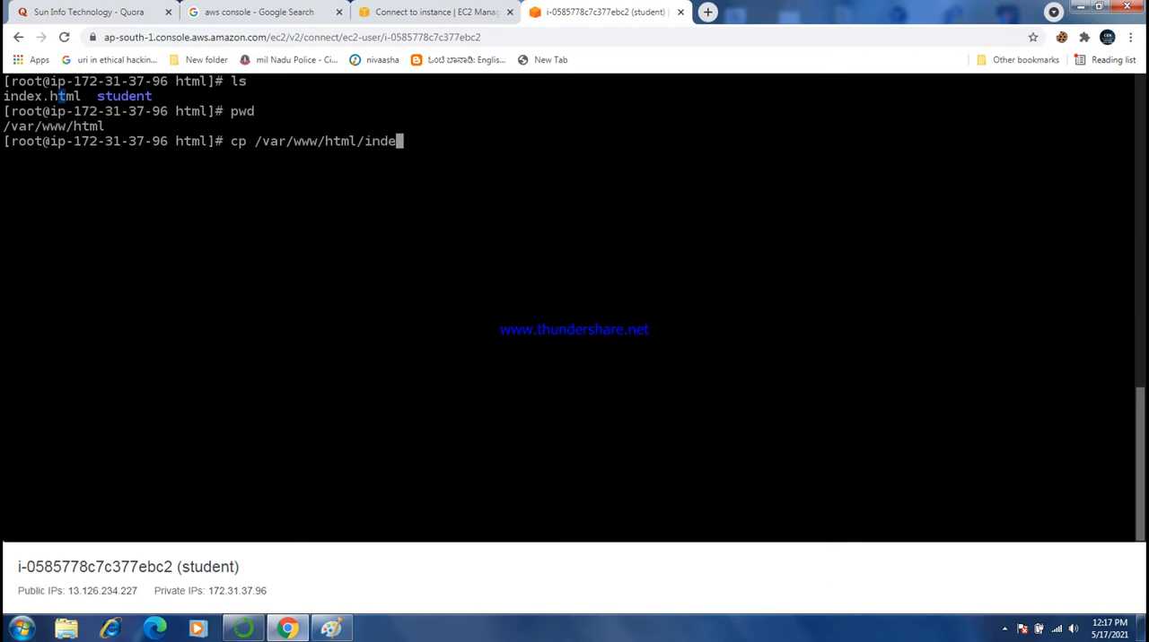
{"action": "type", "text": "x.html"}
{"action": "type", "text": "/var/www/"}
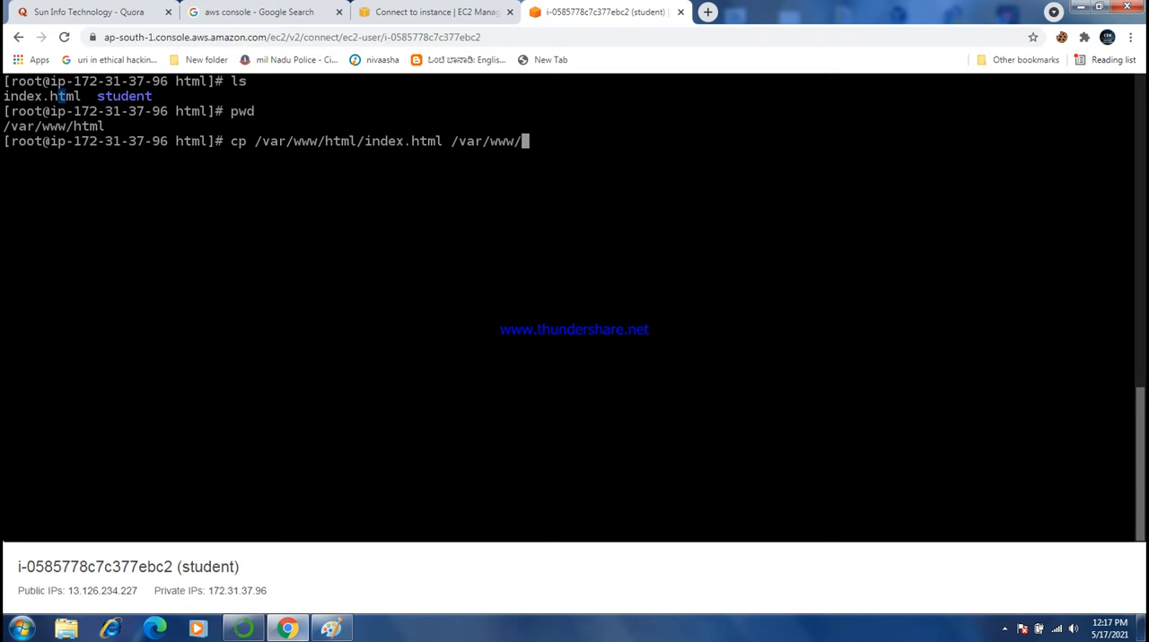
{"action": "type", "text": "html/student"}
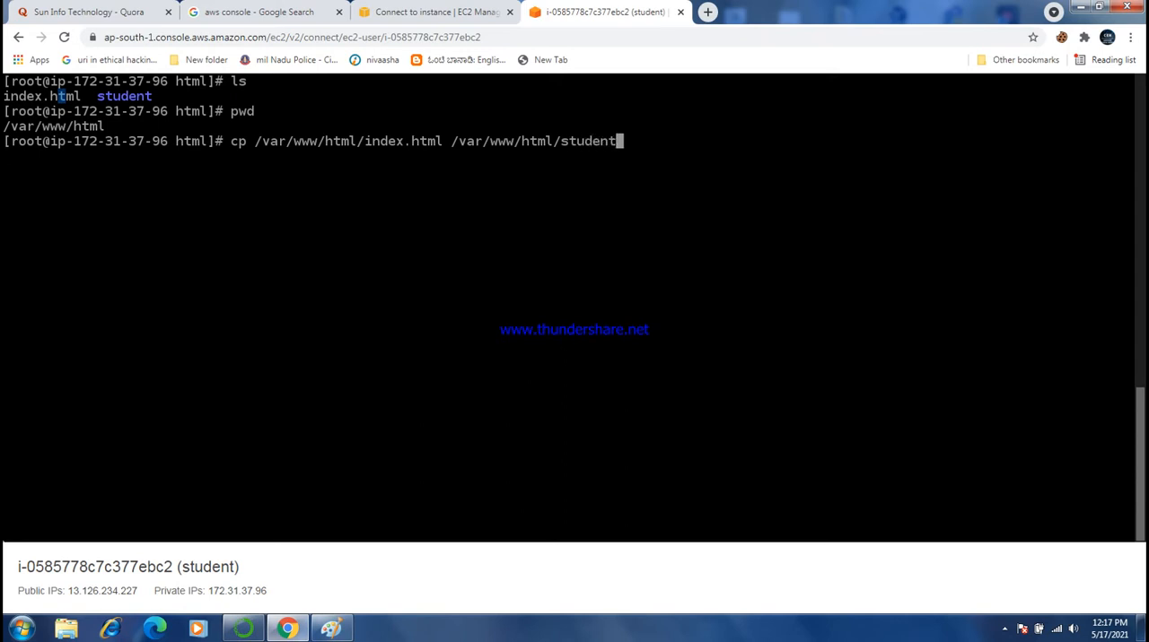
{"action": "type", "text": "/"}
{"action": "key", "text": "Return"}
{"action": "type", "text": "ls"}
{"action": "key", "text": "Return"}
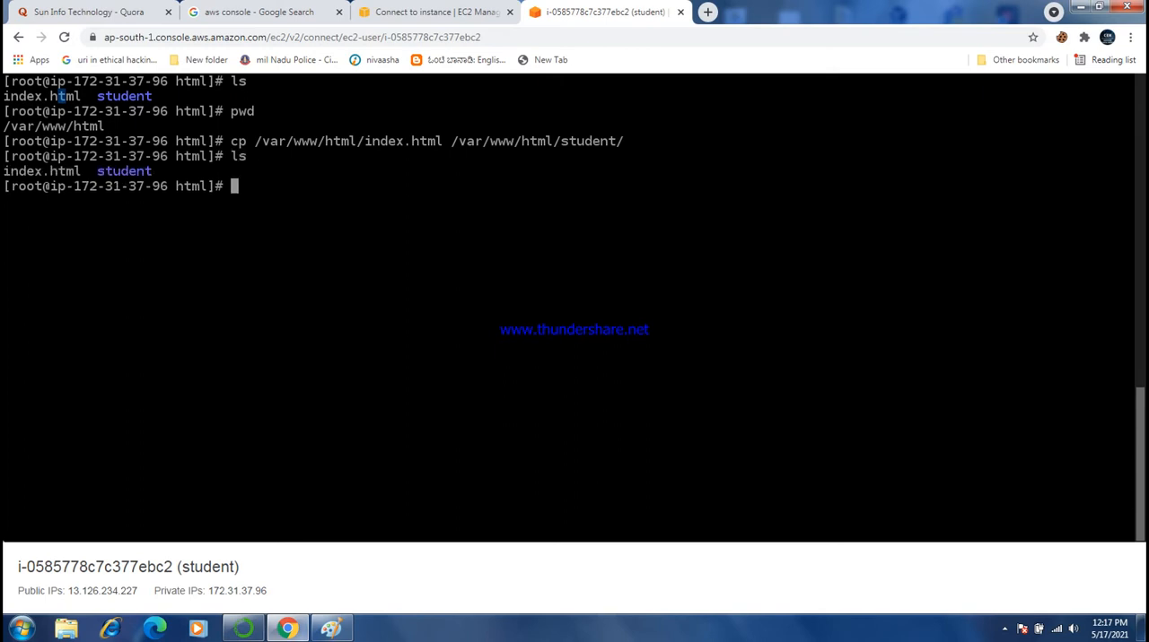
- Change into the student directory and list its contents to check for the copied index.html
{"action": "type", "text": "cd st"}
{"action": "key", "text": "Tab"}
{"action": "key", "text": "Return"}
{"action": "type", "text": "ls"}
{"action": "key", "text": "Return"}
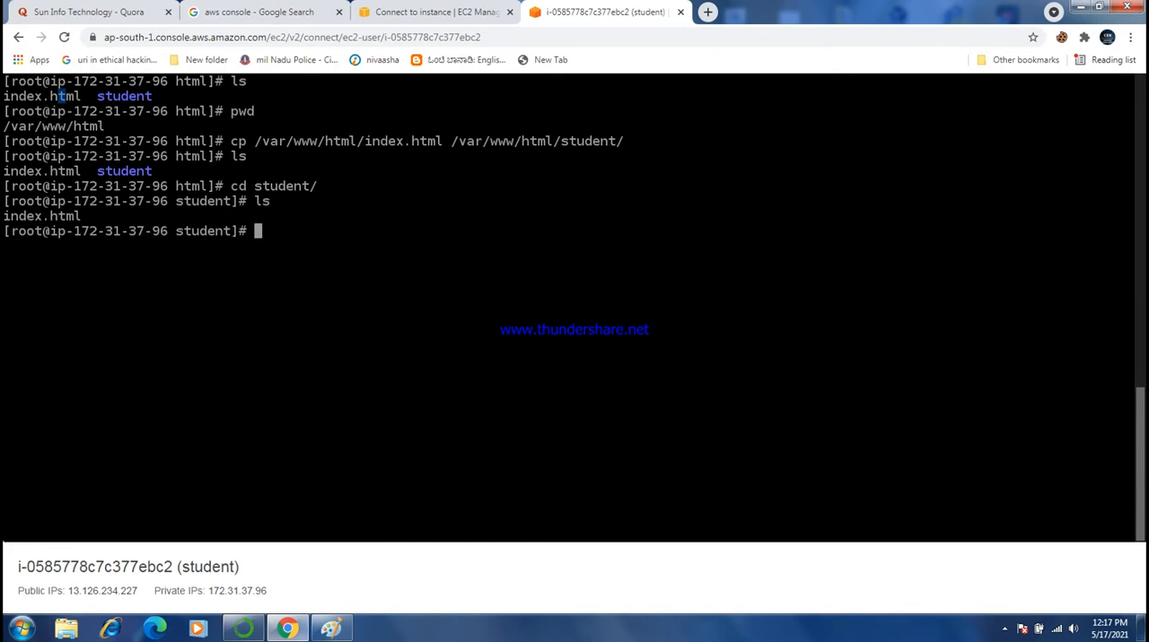
{"action": "left_click_drag", "start_coordinate": [3, 216], "coordinate": [96, 217]}
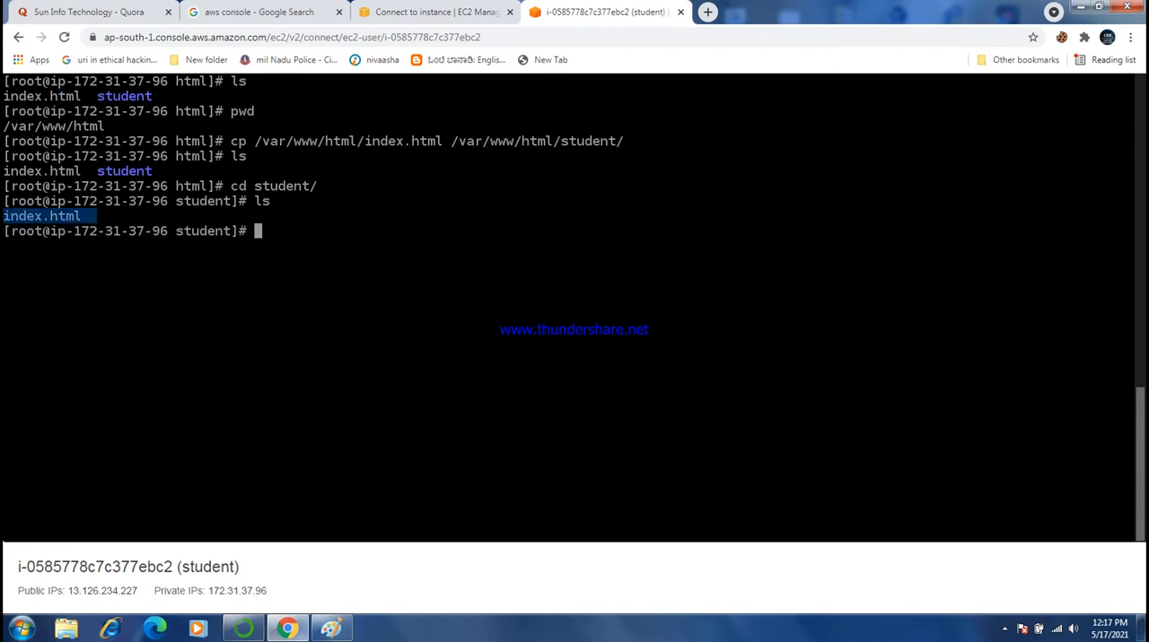
{"action": "left_click_drag", "start_coordinate": [89, 170], "coordinate": [3, 170]}
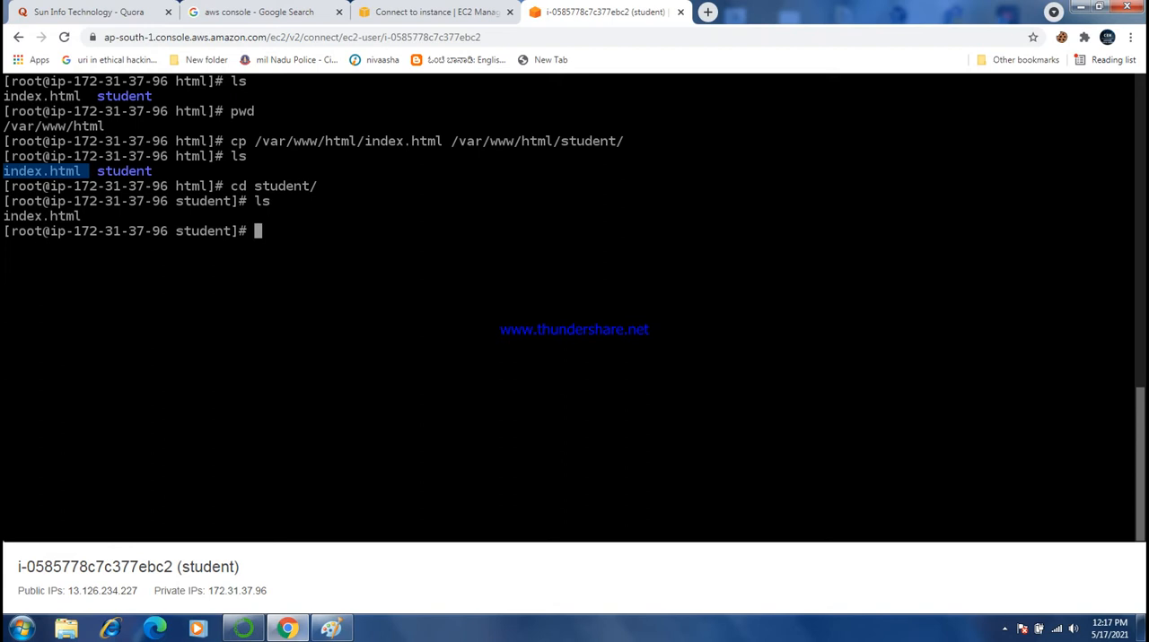
- Return to the parent html directory with "cd .."
{"action": "type", "text": "rm -f i"}
{"action": "key", "text": "ctrl+u"}
{"action": "type", "text": "cd .."}
{"action": "key", "text": "Return"}
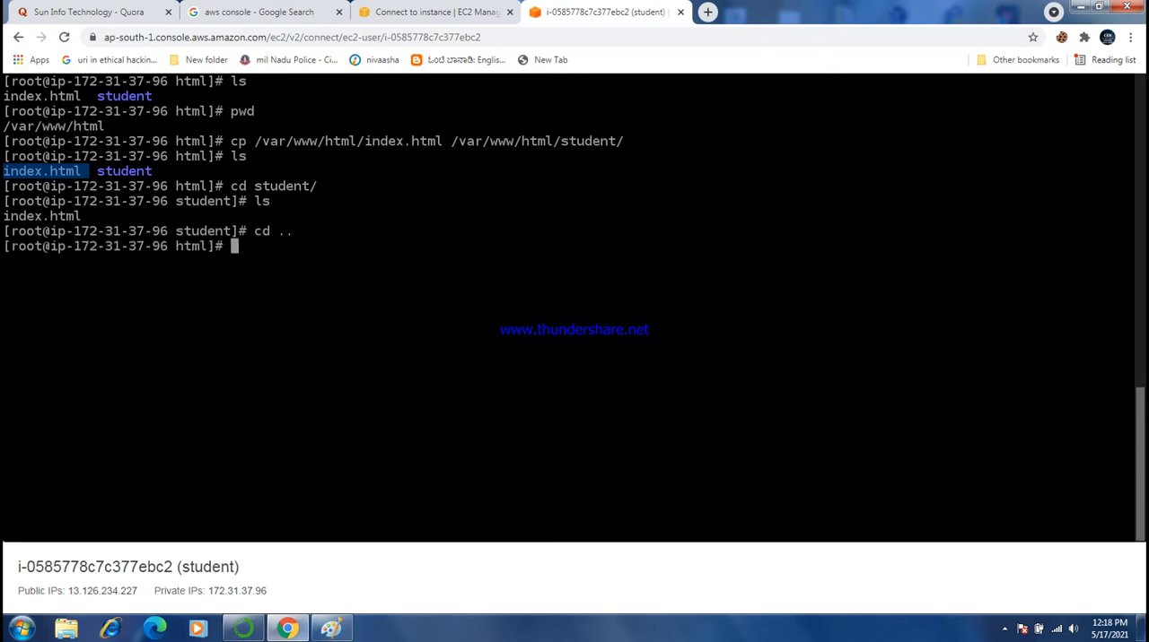
- Try to remove the web root's index.html with "rm index.html", and list the files on a cleared terminal
{"action": "type", "text": "rm index.html"}
{"action": "key", "text": "Return"}
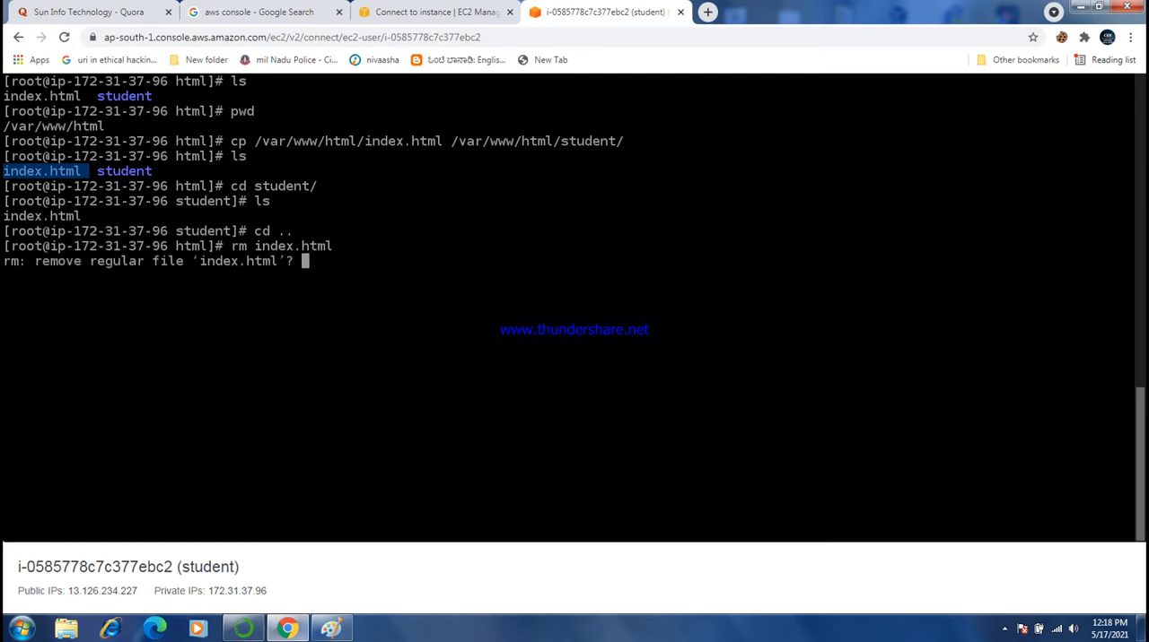
{"action": "key", "text": "Return"}
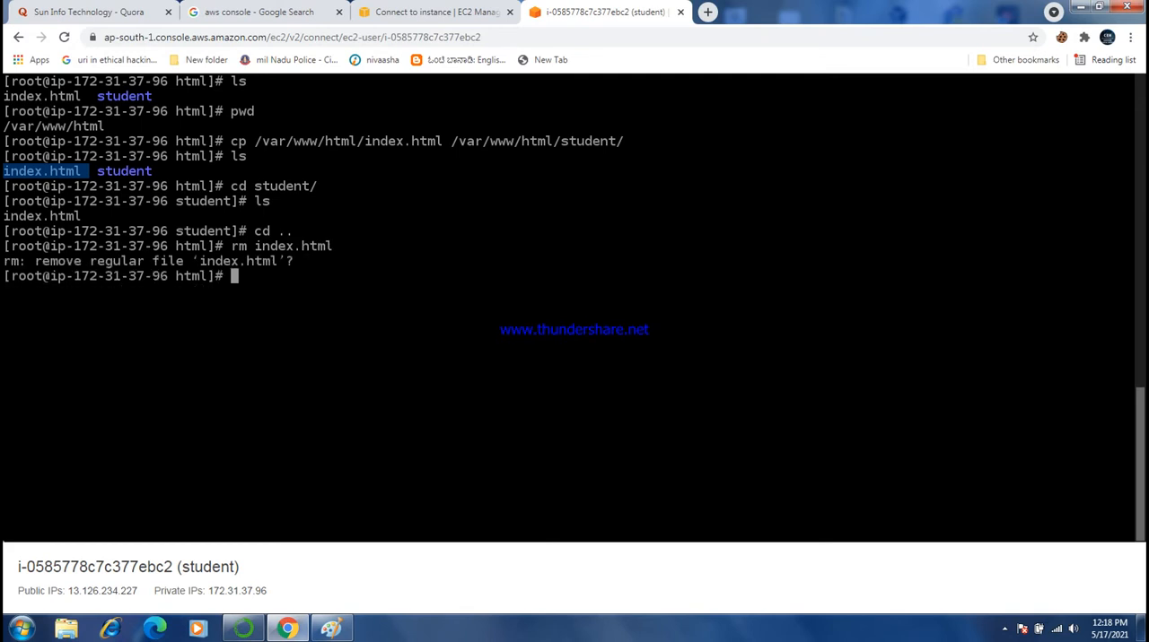
{"action": "key", "text": "ctrl+l"}
{"action": "type", "text": "ls"}
{"action": "key", "text": "Return"}
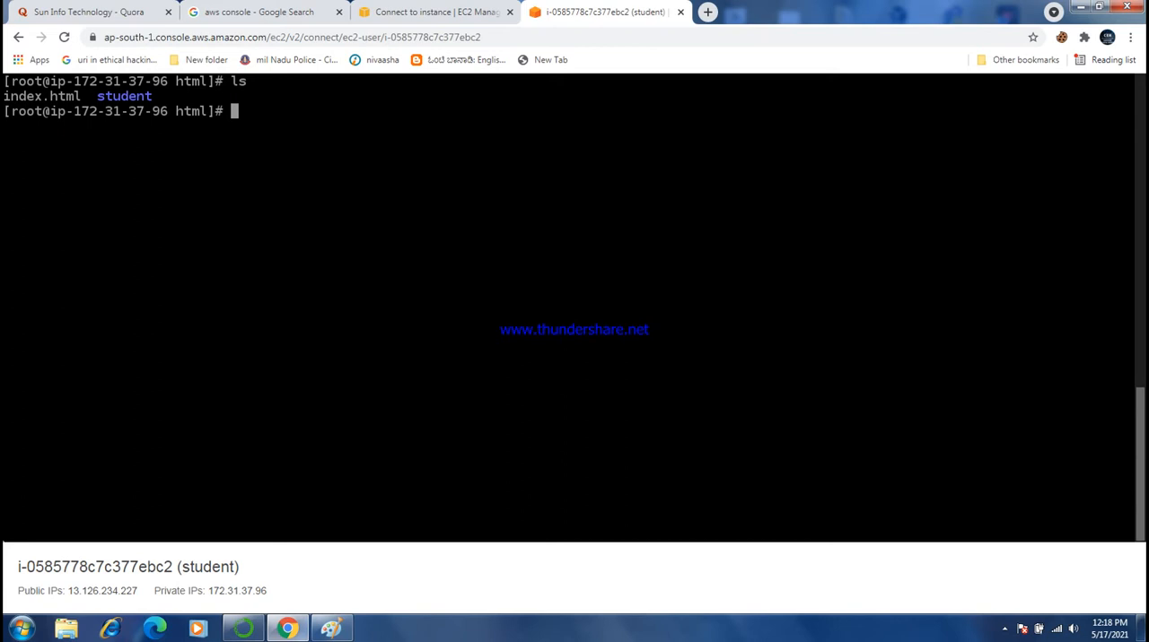
- Force the removal of the web root's index.html with "rm -f index.html" and list the remaining contents
{"action": "key", "text": "Up"}
{"action": "key", "text": "Up"}
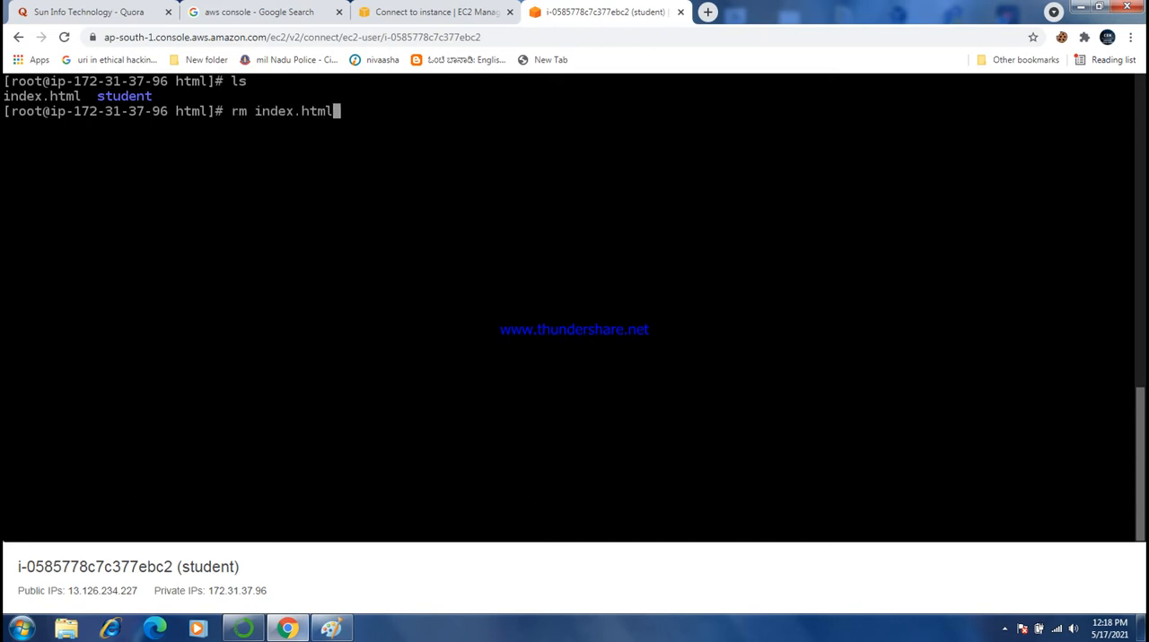
{"action": "key", "text": "Left"}
{"action": "key", "text": "Left"}
{"action": "key", "text": "Left"}
{"action": "key", "text": "Left"}
{"action": "key", "text": "Left"}
{"action": "key", "text": "Left"}
{"action": "key", "text": "Left"}
{"action": "key", "text": "Left"}
{"action": "key", "text": "Left"}
{"action": "key", "text": "Left"}
{"action": "type", "text": "-f"}
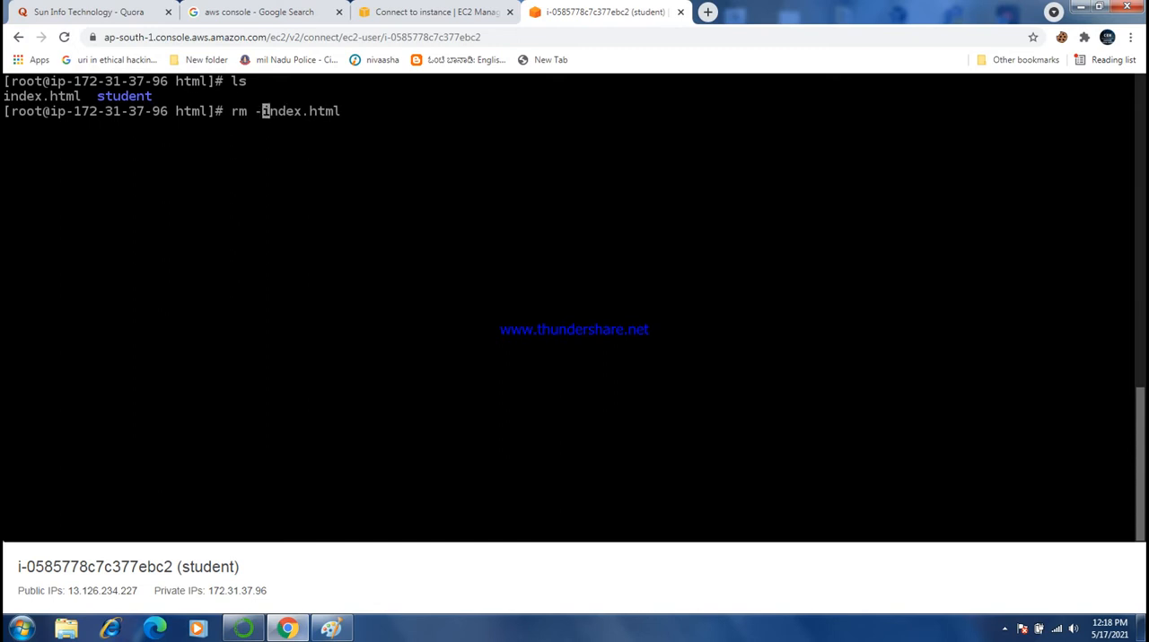
{"action": "key", "text": "Return"}
{"action": "type", "text": "ls"}
{"action": "key", "text": "Return"}
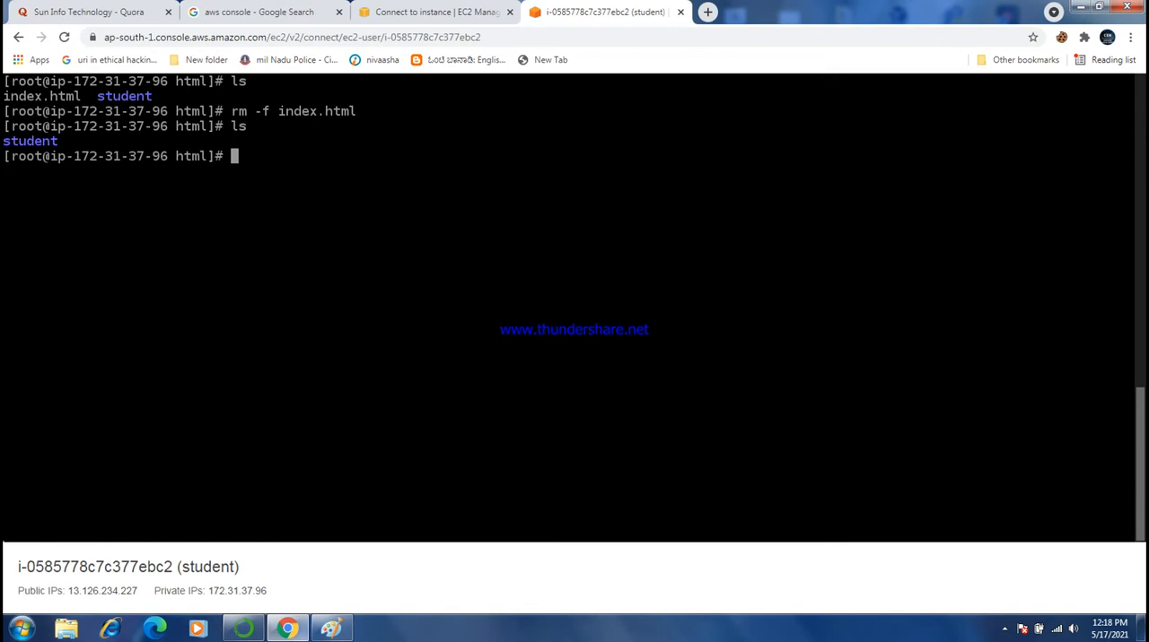
{"action": "left_click_drag", "start_coordinate": [270, 111], "coordinate": [231, 111]}
- Change into the student directory with "cd student/" and list its contents
{"action": "type", "text": "cd stden"}
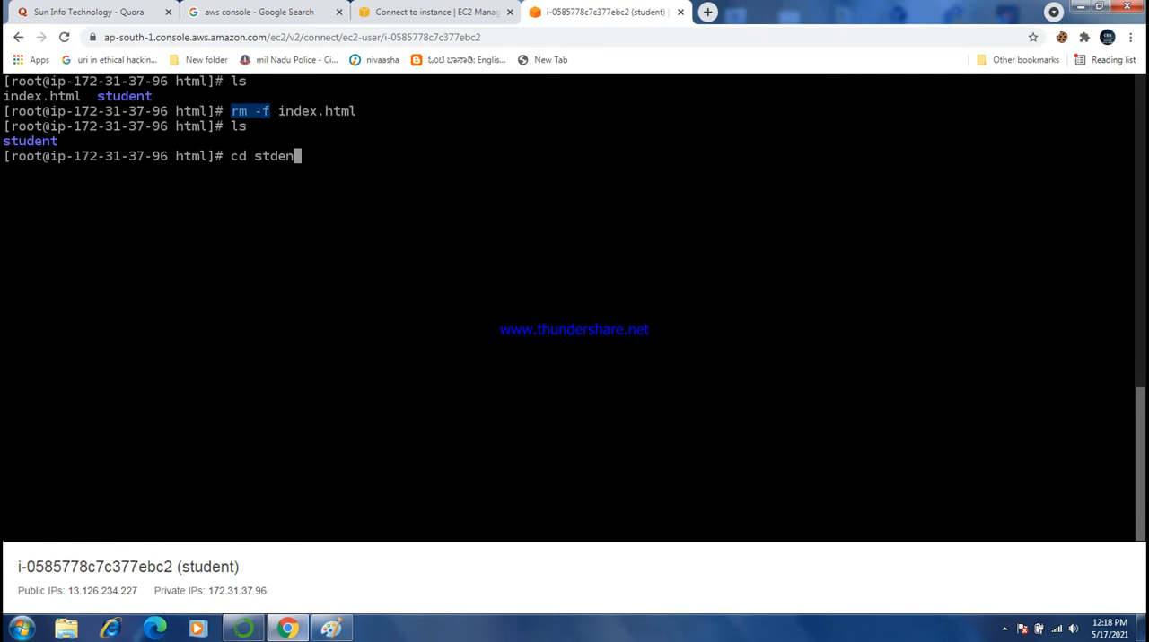
{"action": "key", "text": "BackSpace"}
{"action": "key", "text": "BackSpace"}
{"action": "key", "text": "BackSpace"}
{"action": "key", "text": "BackSpace"}
{"action": "key", "text": "BackSpace"}
{"action": "type", "text": "st"}
{"action": "key", "text": "Tab"}
{"action": "key", "text": "Return"}
{"action": "type", "text": "ls"}
{"action": "key", "text": "Return"}
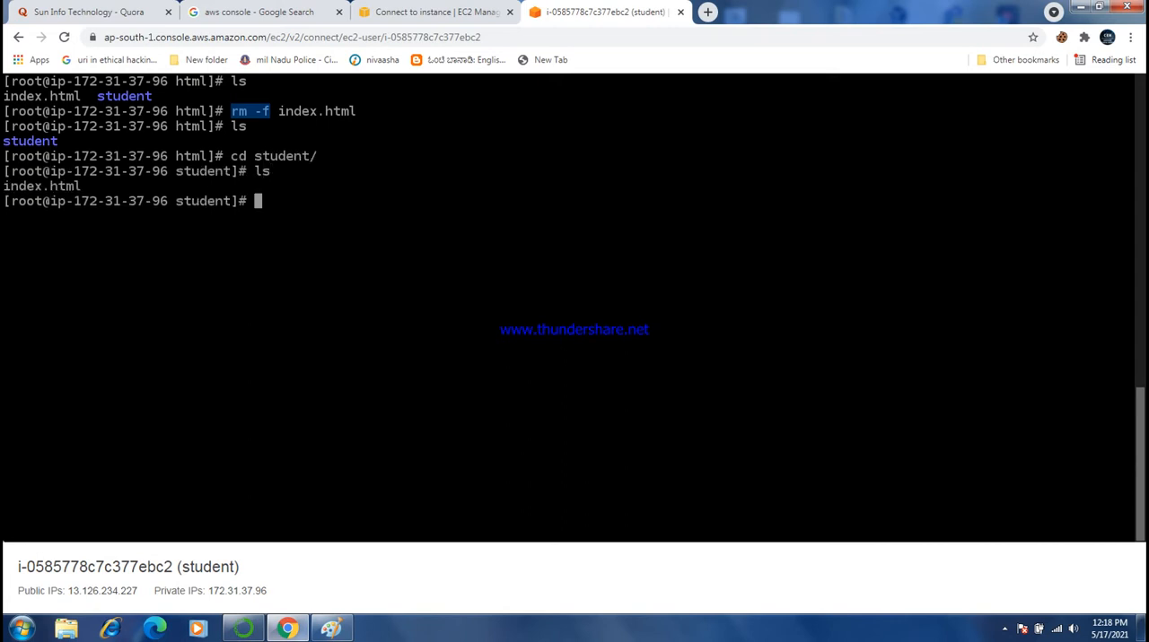
- Display the contents of the student directory's index.html with "cat index.html", and clear the terminal
{"action": "left_click_drag", "start_coordinate": [3, 186], "coordinate": [88, 186]}
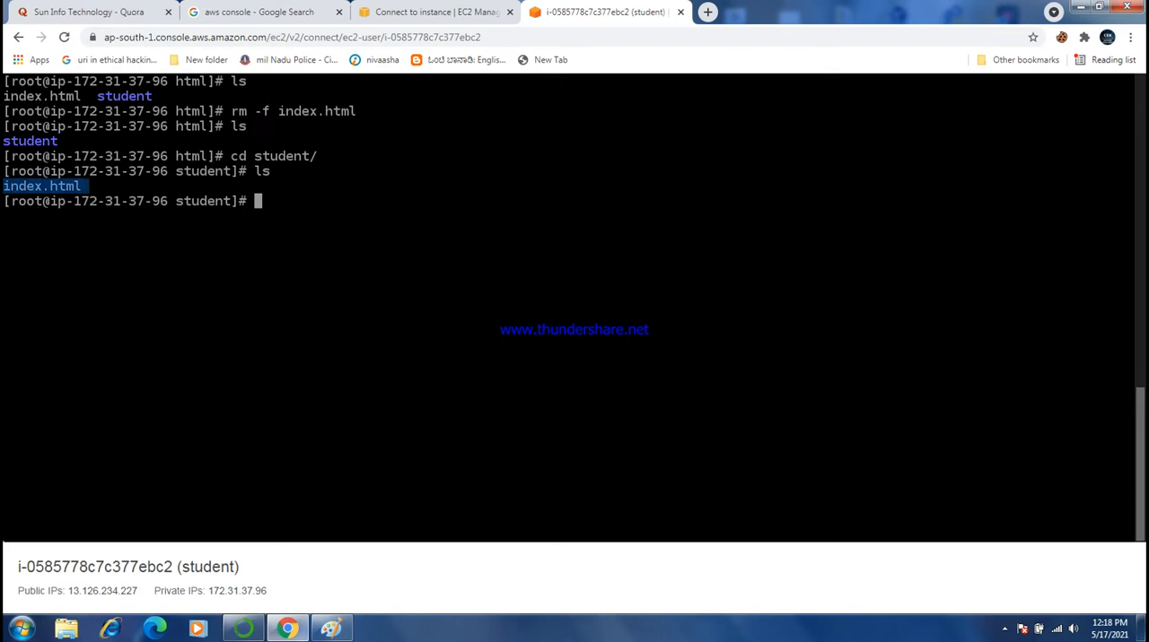
{"action": "type", "text": "cat index.html"}
{"action": "key", "text": "Return"}
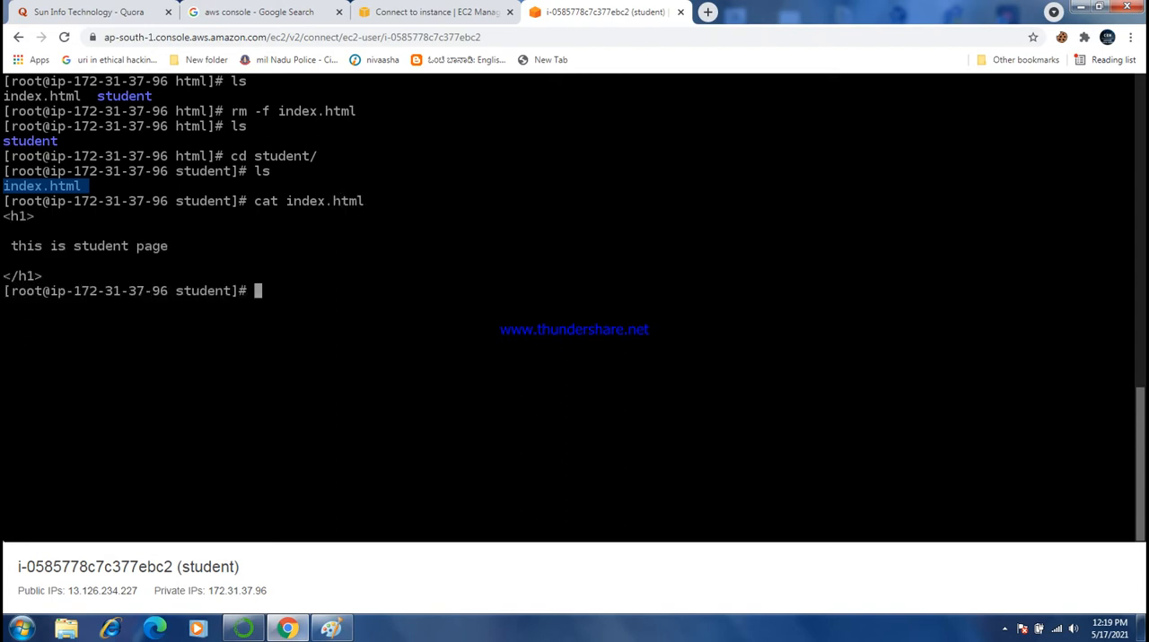
{"action": "key", "text": "ctrl+l"}
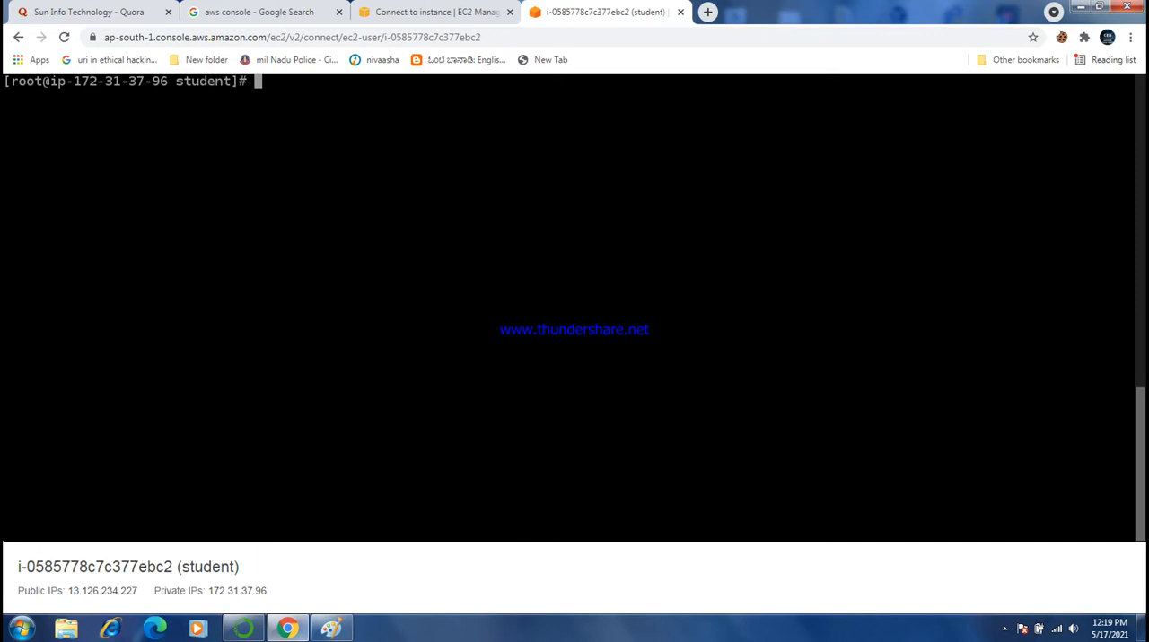
- Start the Apache service with "systemctl start httpd" and clear the terminal
{"action": "type", "text": "s"}
{"action": "type", "text": "ystemctl start httpd"}
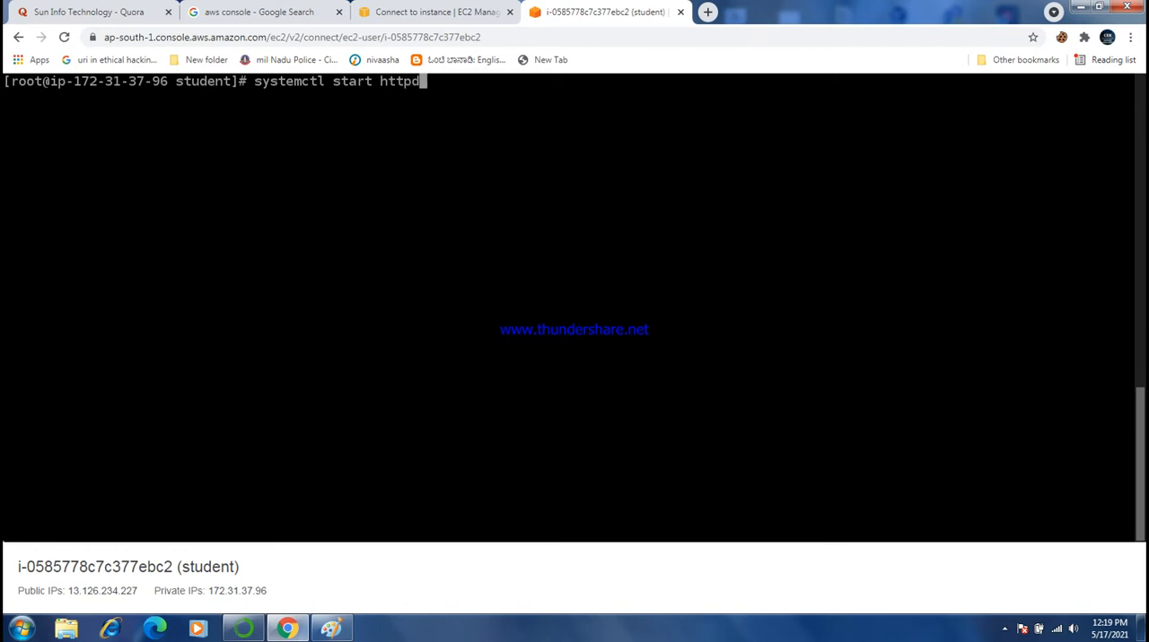
{"action": "key", "text": "Return"}
{"action": "key", "text": "ctrl+l"}
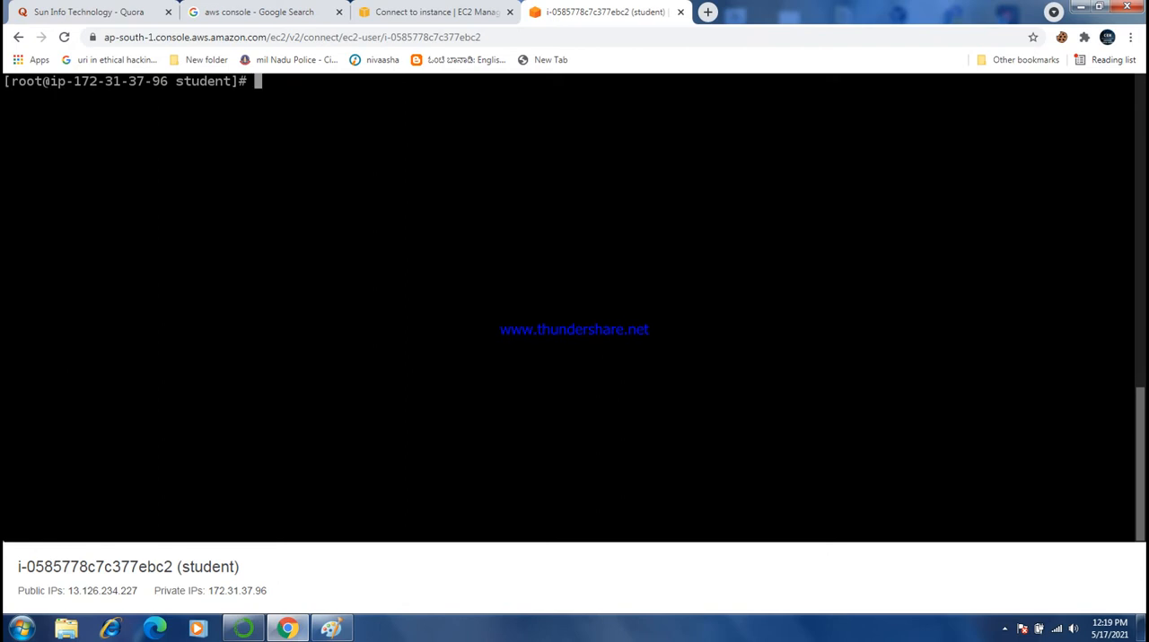
- Copy the student instance's public IP address and open 13.126.234.227 in a new browser tab to test the web server
{"action": "left_click", "coordinate": [448, 13]}
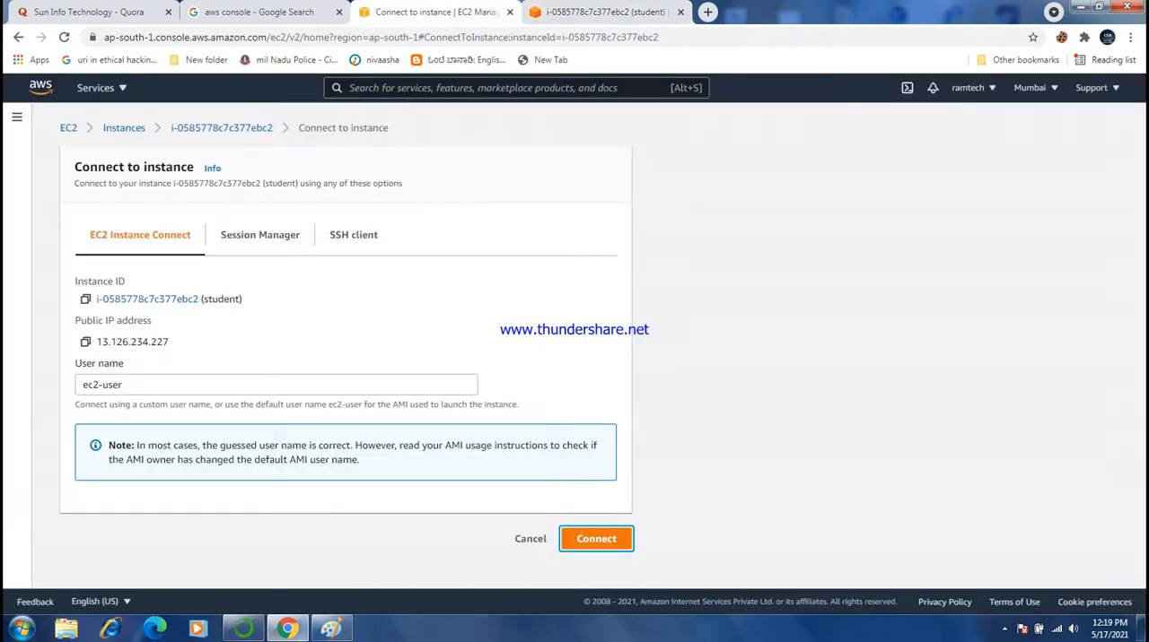
{"action": "left_click", "coordinate": [86, 342]}
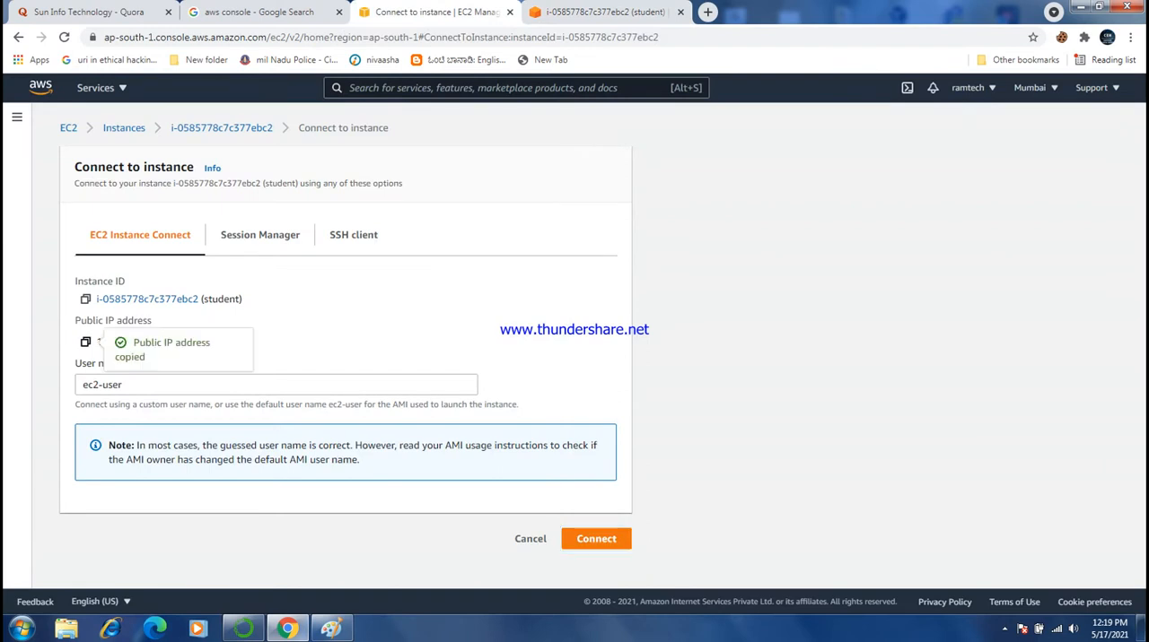
{"action": "key", "text": "ctrl+t"}
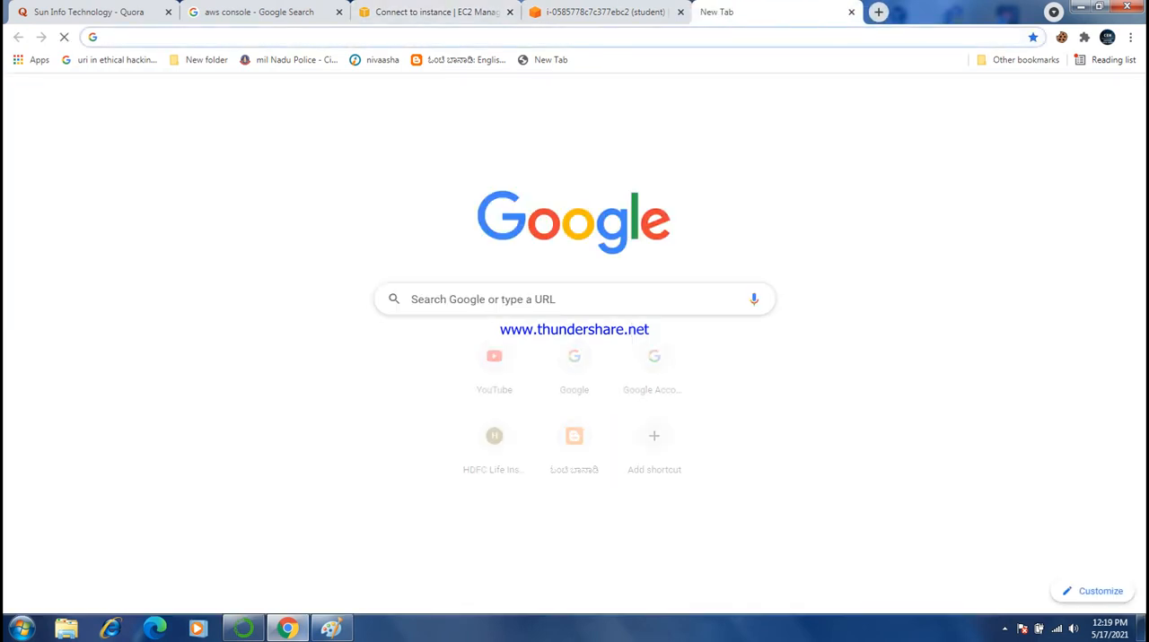
{"action": "key", "text": "ctrl+v"}
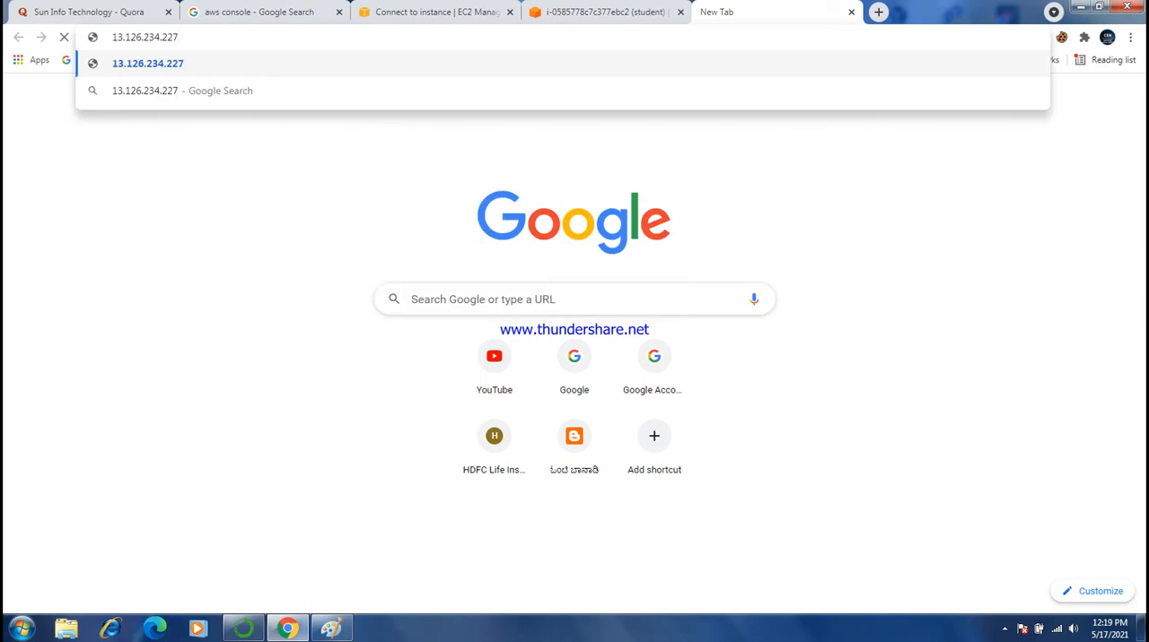
{"action": "key", "text": "Return"}
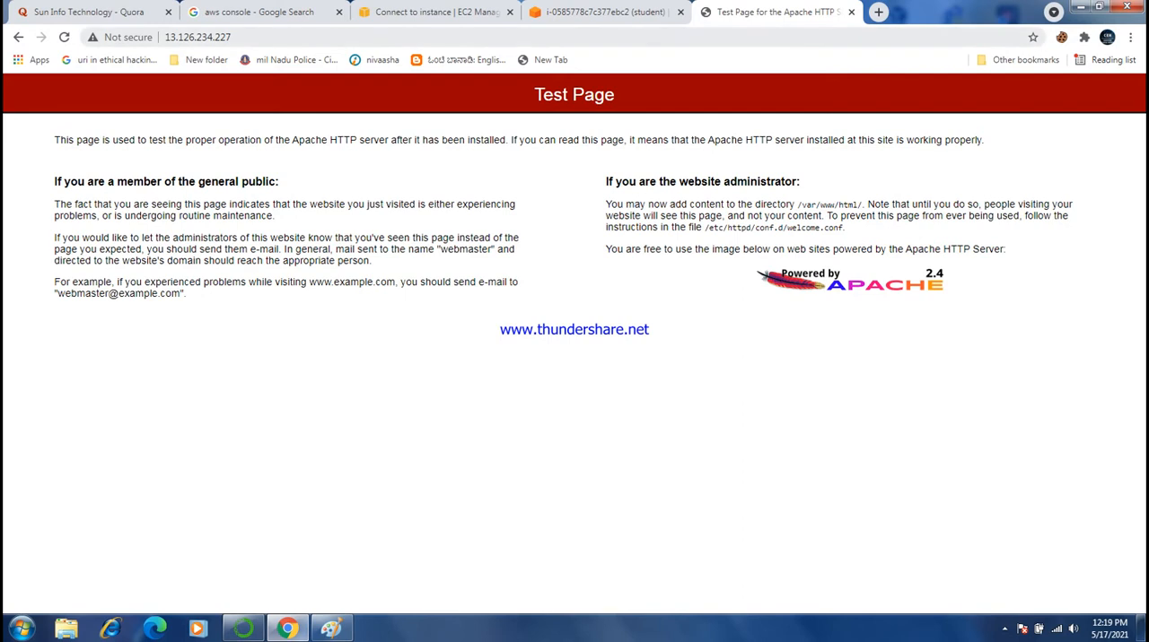
- Load the student page at 13.126.234.227/student/ to check that it is served
{"action": "left_click", "coordinate": [198, 36]}
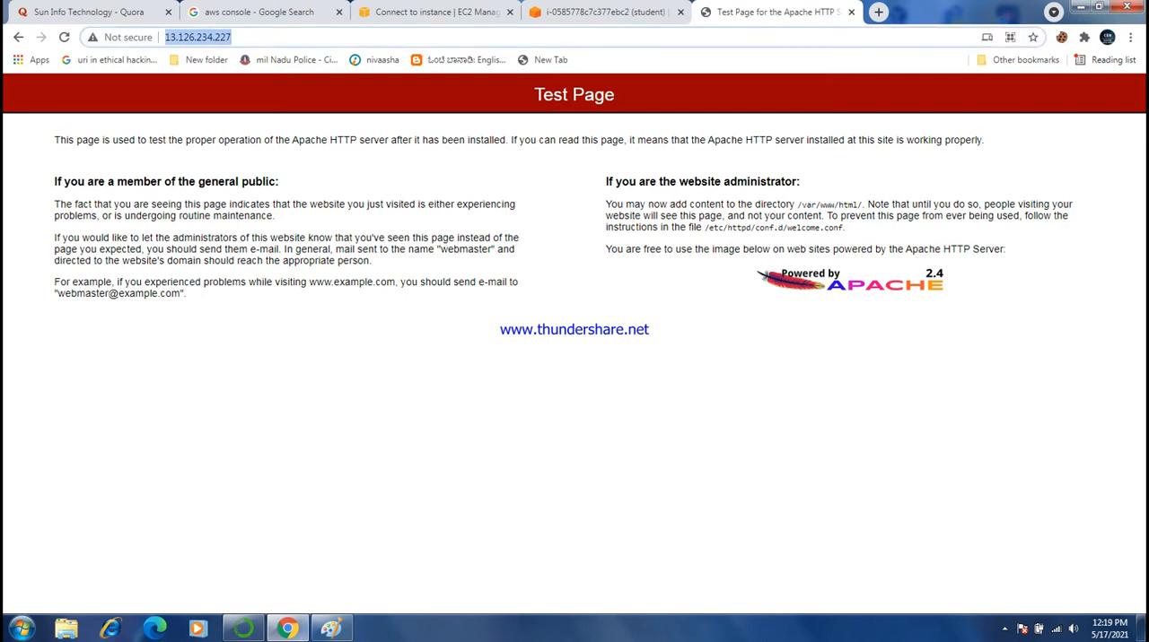
{"action": "left_click", "coordinate": [231, 37]}
{"action": "type", "text": "/"}
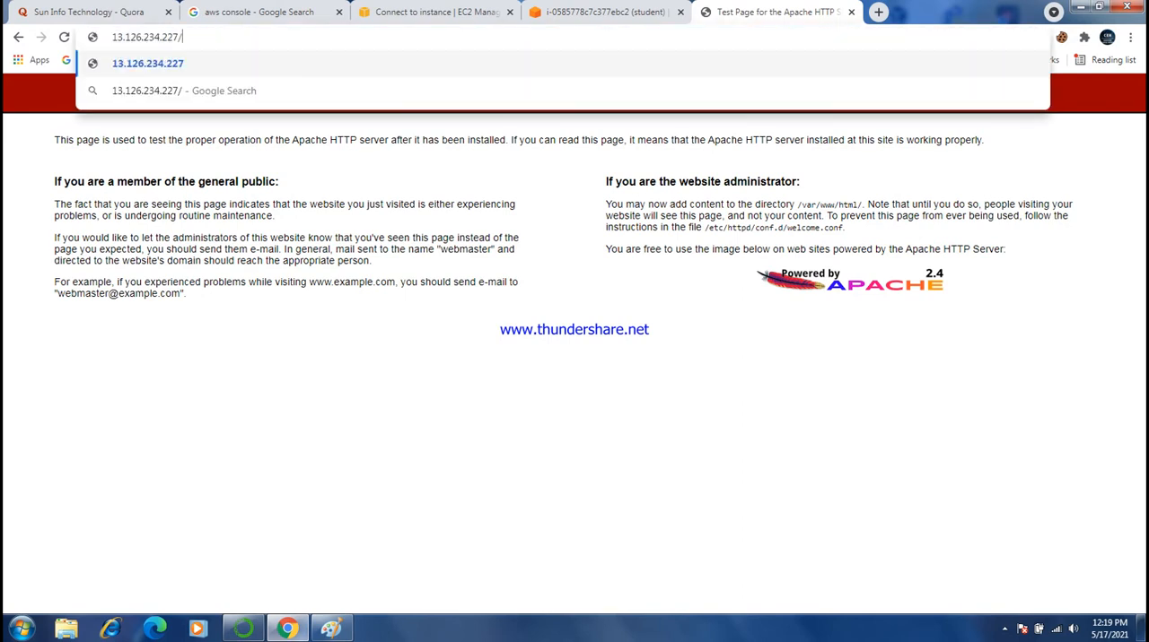
{"action": "type", "text": "student/"}
{"action": "key", "text": "Return"}
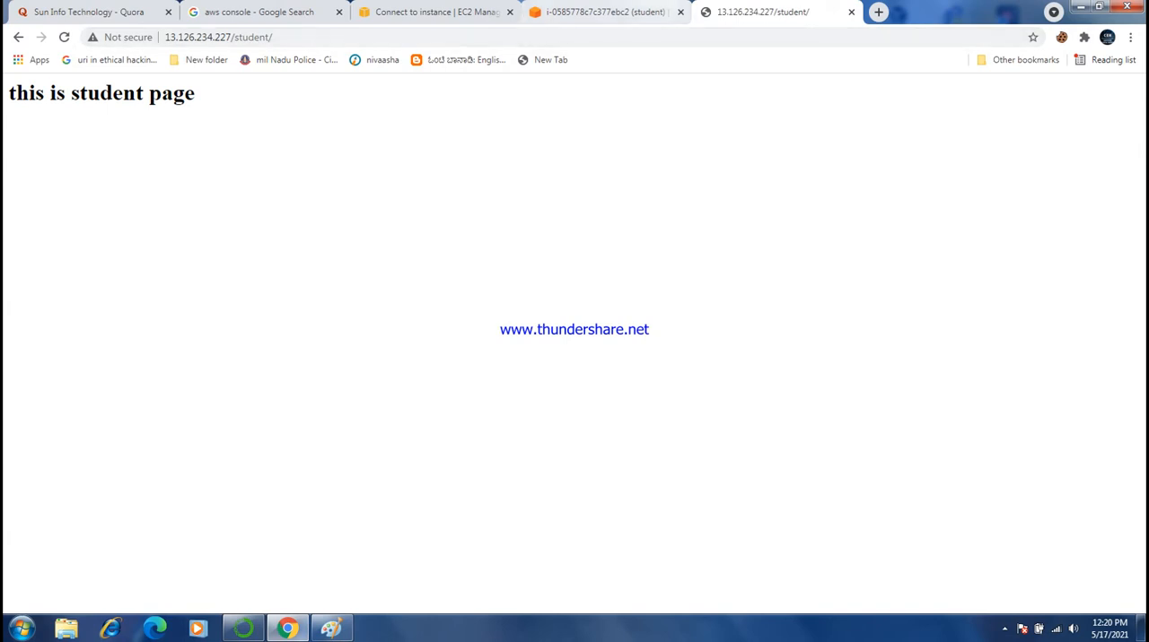
- From the running EC2 instances, select the teacher instance and connect to it through EC2 Instance Connect as ec2-user
{"action": "left_click", "coordinate": [628, 12]}
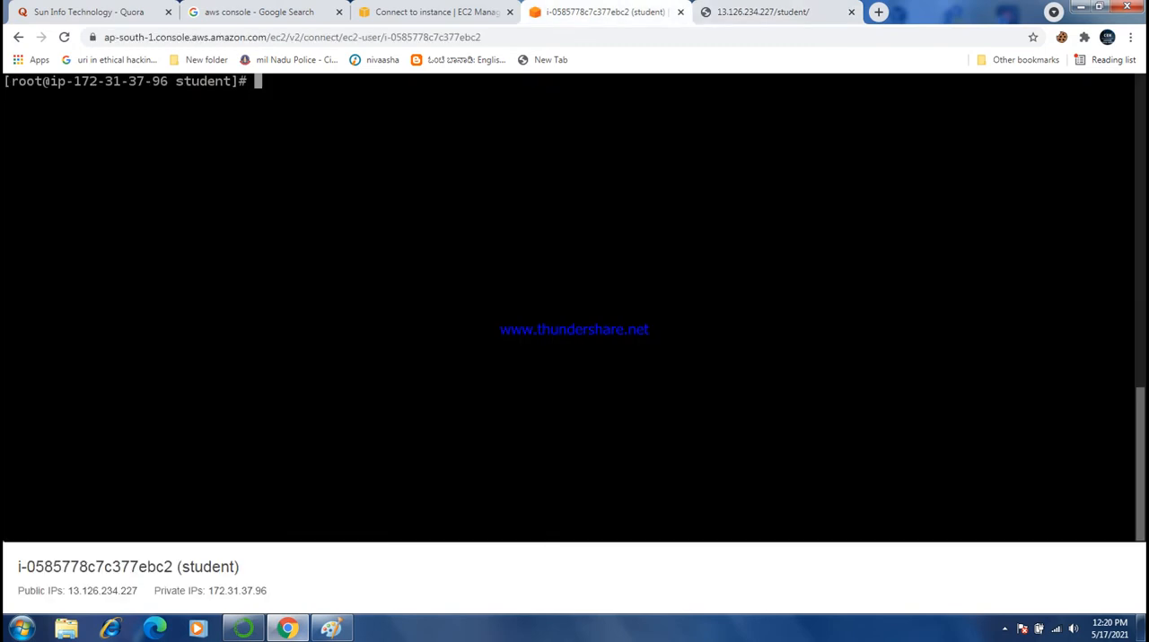
{"action": "left_click", "coordinate": [422, 11]}
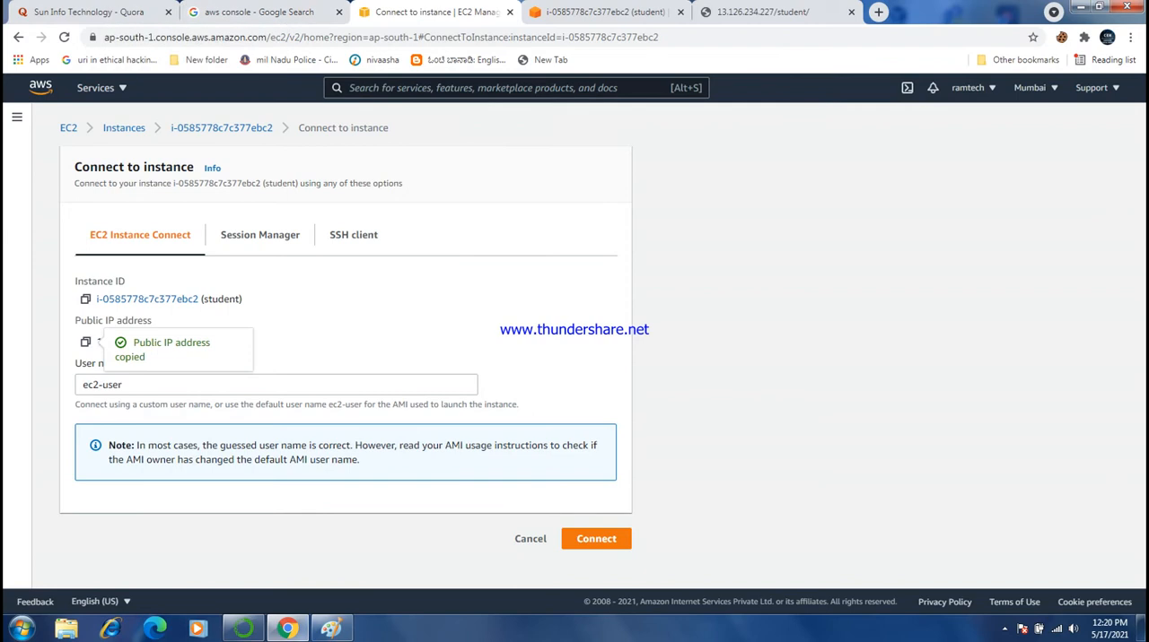
{"action": "left_click", "coordinate": [69, 128]}
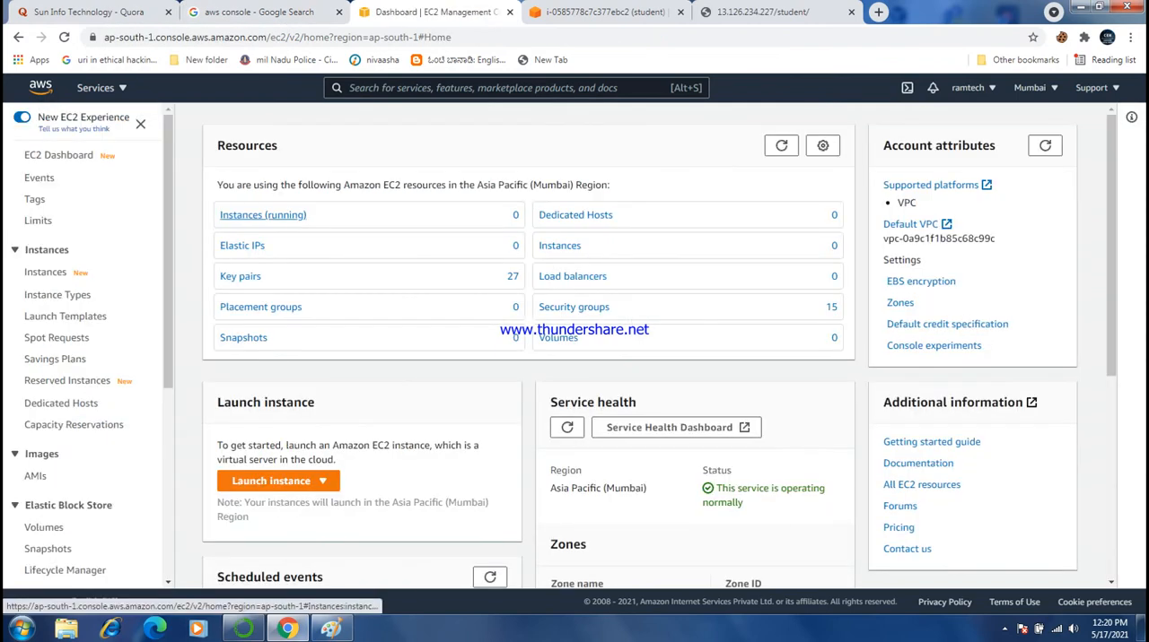
{"action": "left_click", "coordinate": [263, 216]}
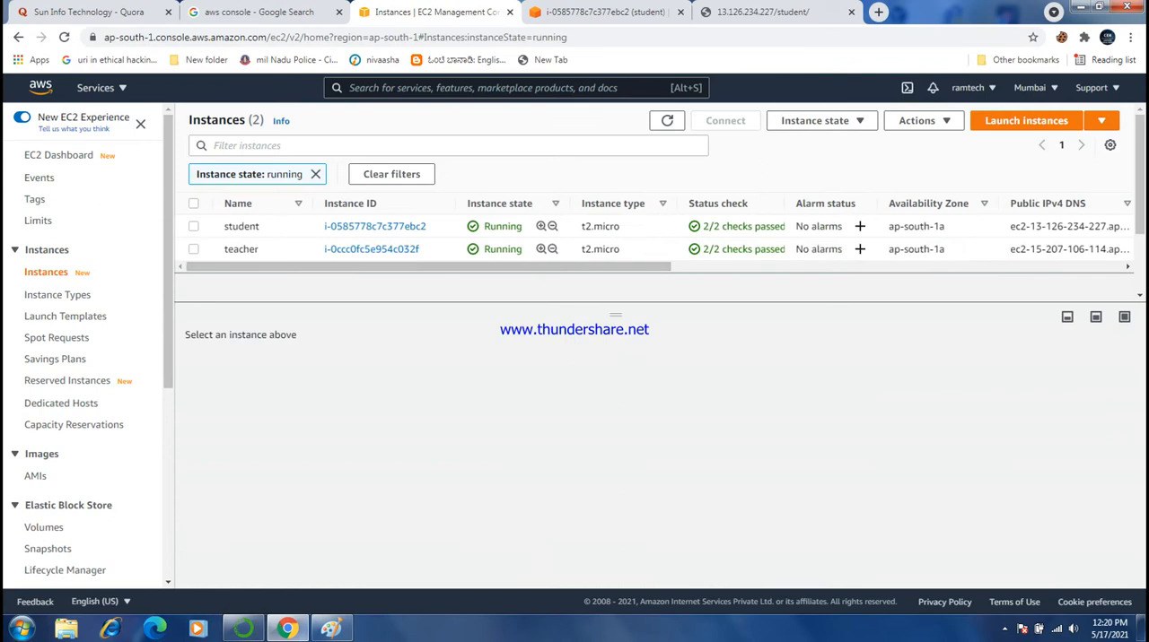
{"action": "left_click", "coordinate": [193, 249]}
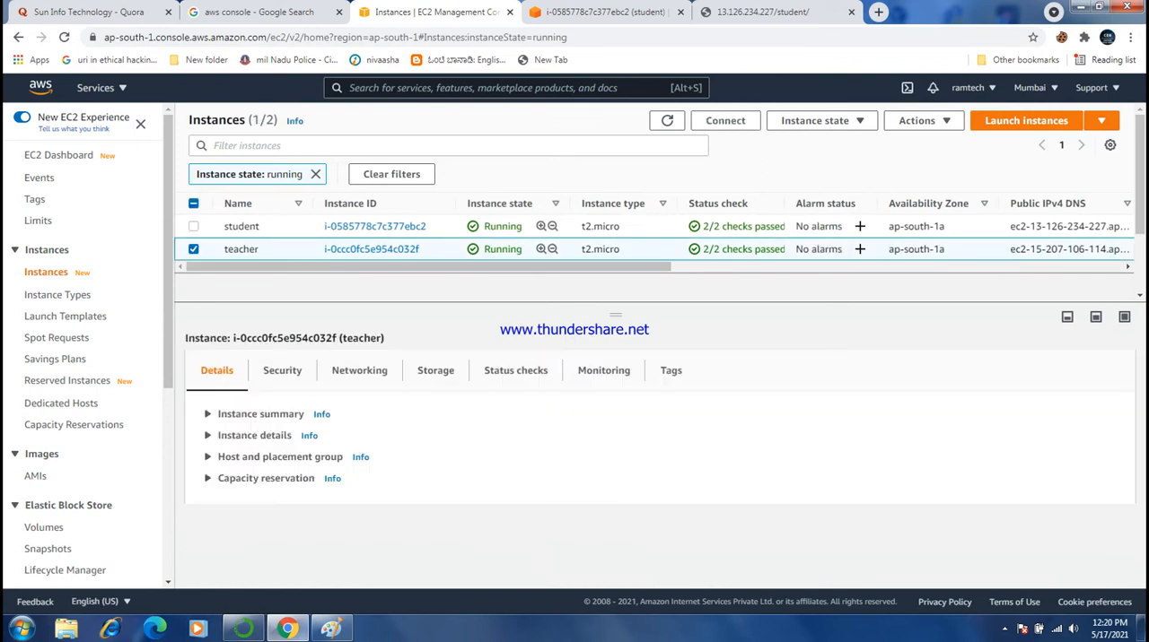
{"action": "left_click", "coordinate": [725, 120]}
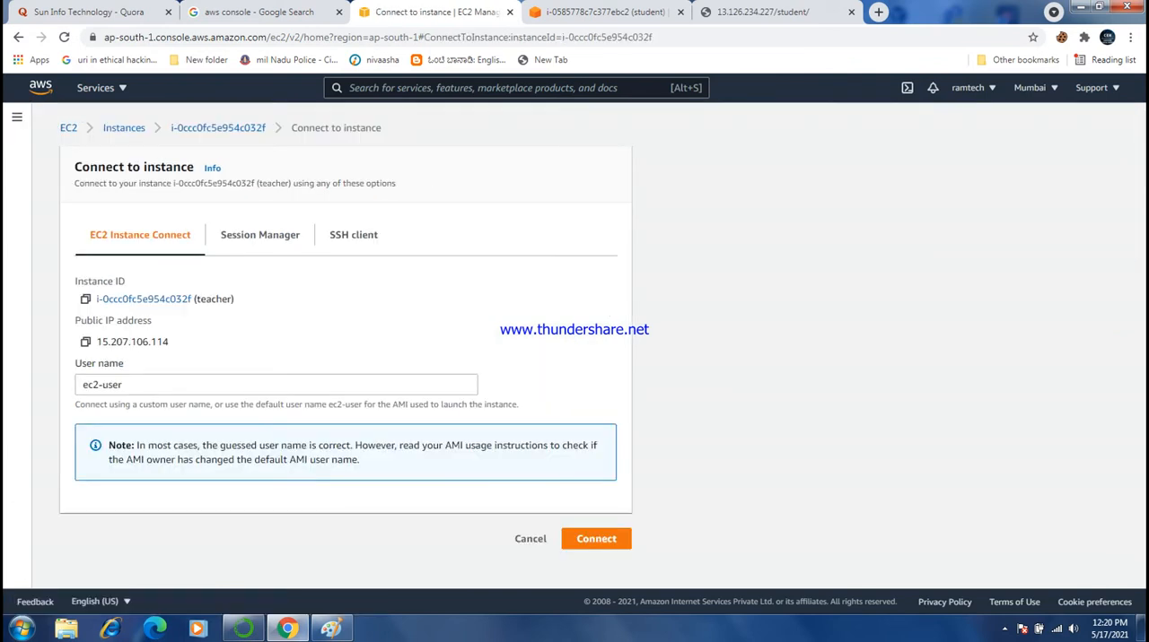
{"action": "left_click", "coordinate": [595, 538]}
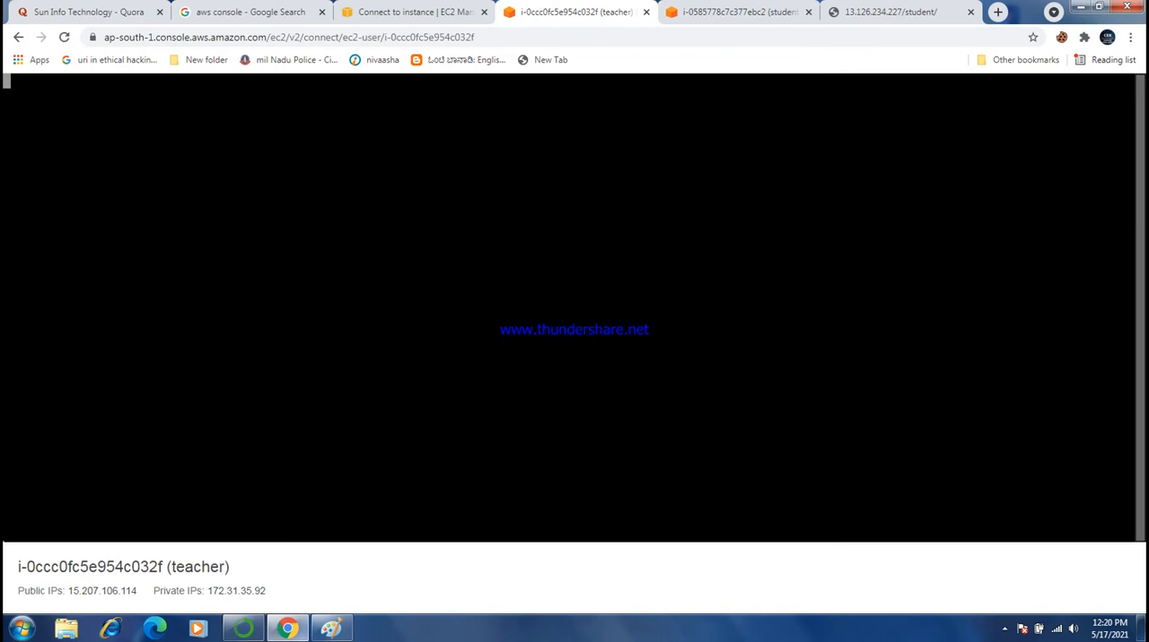
- Switch to a root shell on the teacher instance with "sudo bash" and clear the terminal
{"action": "type", "text": "sudo"}
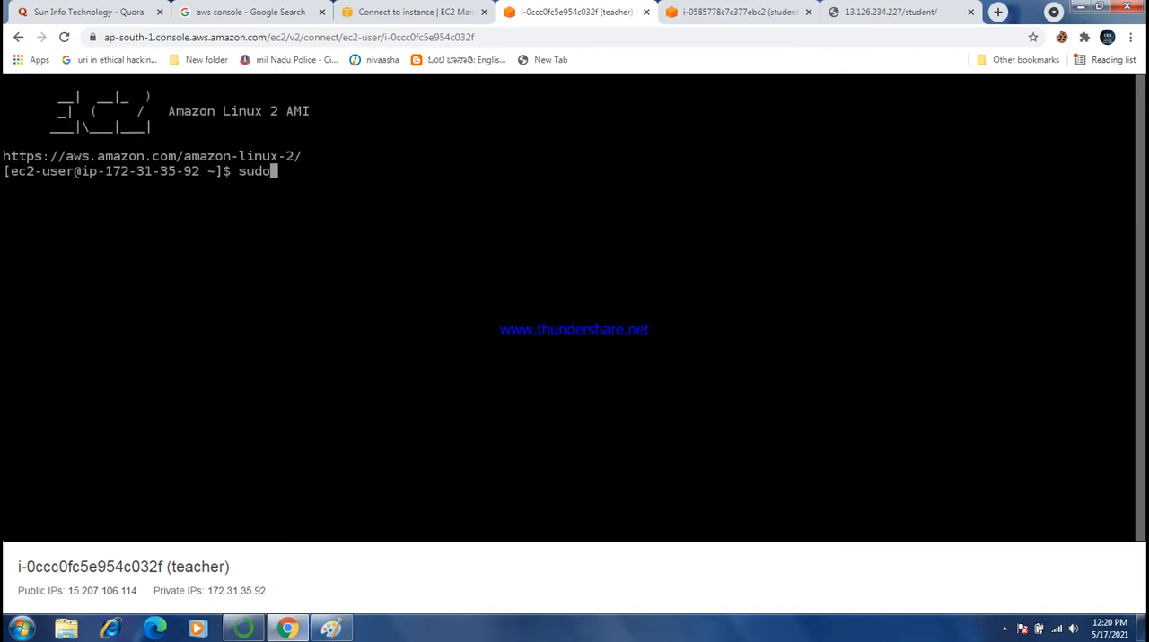
{"action": "type", "text": " bash"}
{"action": "key", "text": "Return"}
{"action": "key", "text": "ctrl+l"}
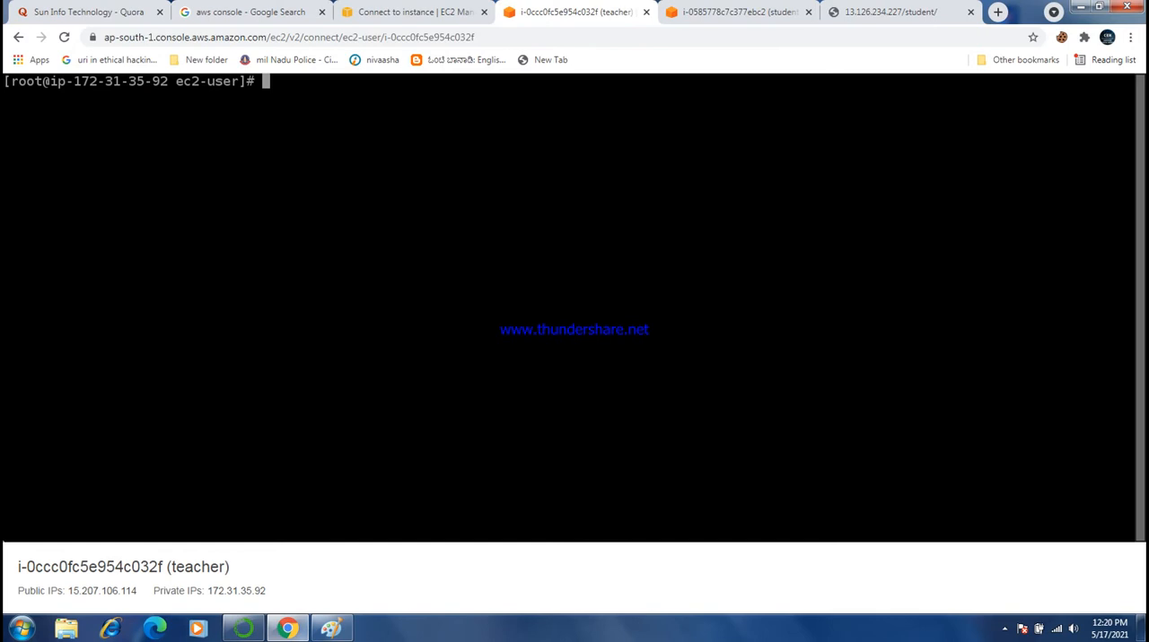
- Try to update the teacher instance's packages with "yum upadte", and clear the terminal
{"action": "type", "text": "yum upadte"}
{"action": "key", "text": "Return"}
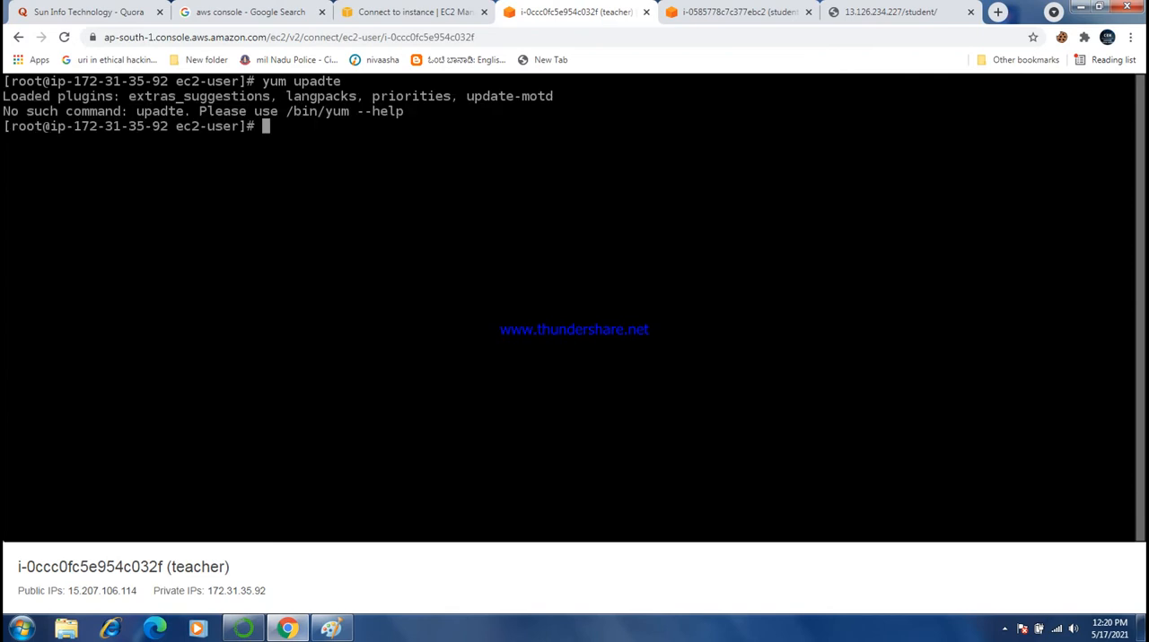
{"action": "key", "text": "ctrl+l"}
- Install Apache on the teacher instance with "yum install httpd -y" and clear the terminal
{"action": "type", "text": "yum"}
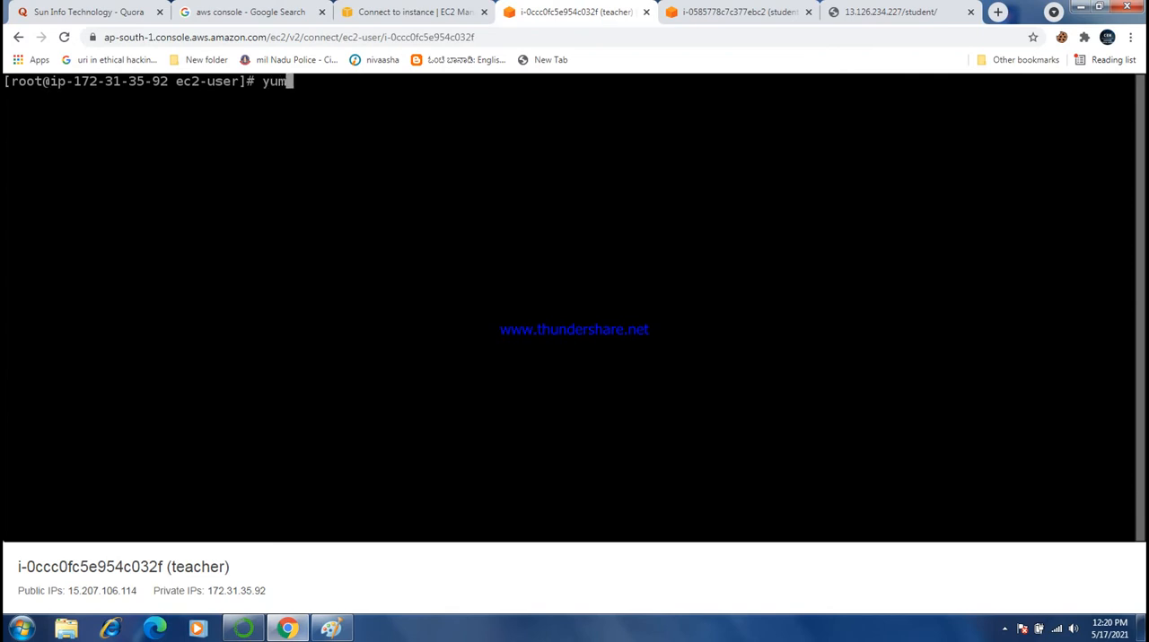
{"action": "type", "text": " install ht"}
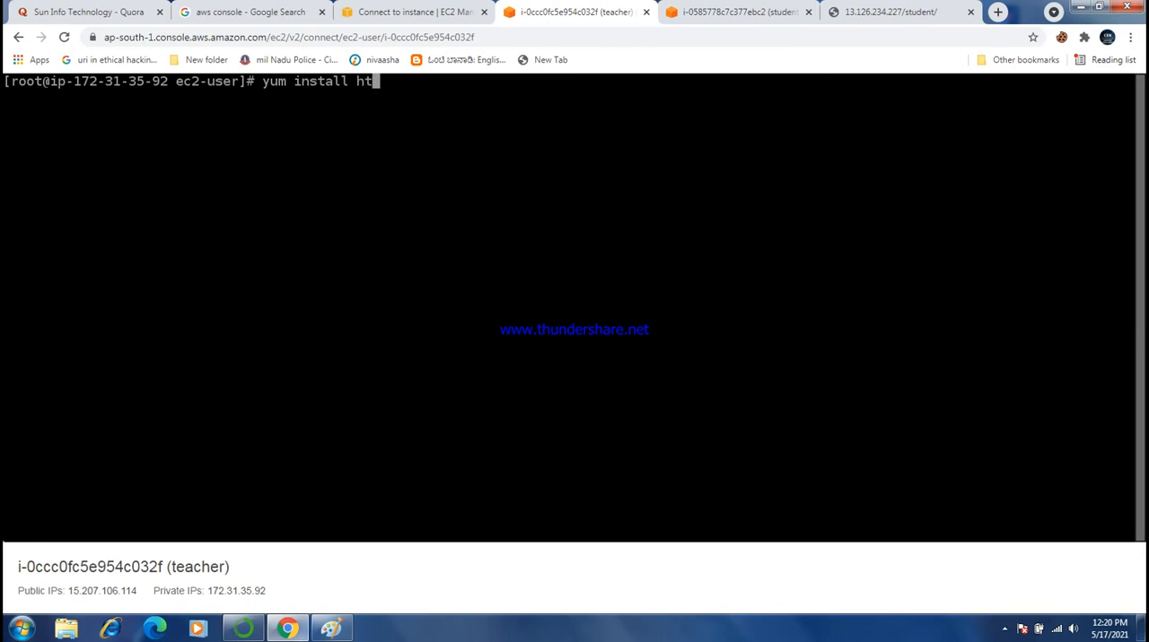
{"action": "type", "text": "tpd -y"}
{"action": "key", "text": "Return"}
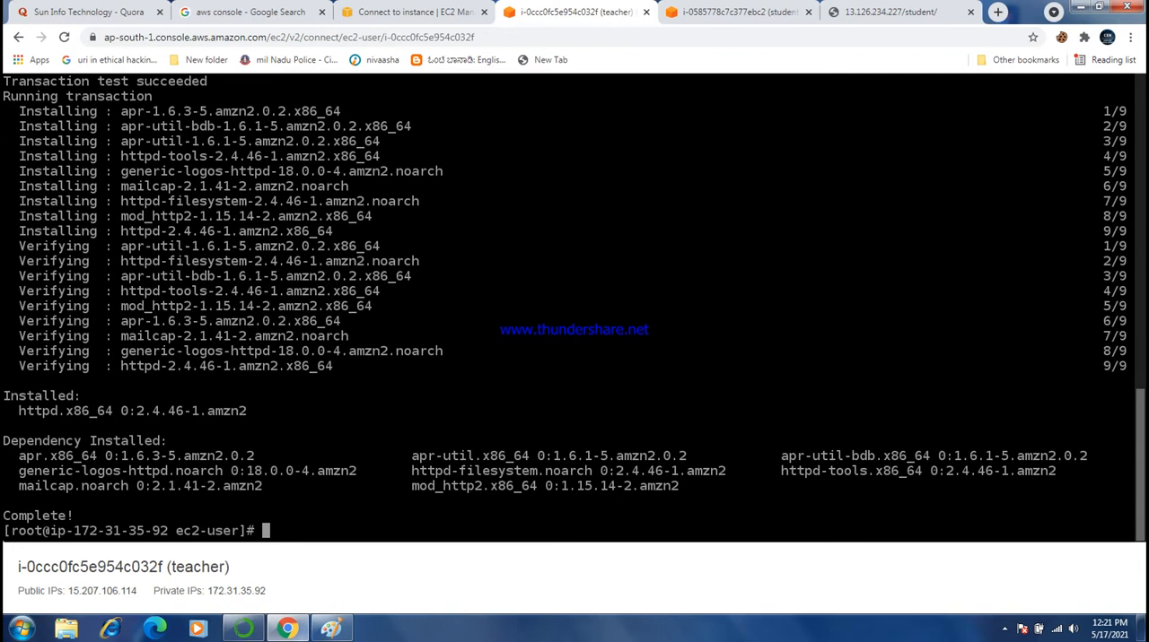
{"action": "key", "text": "ctrl+l"}
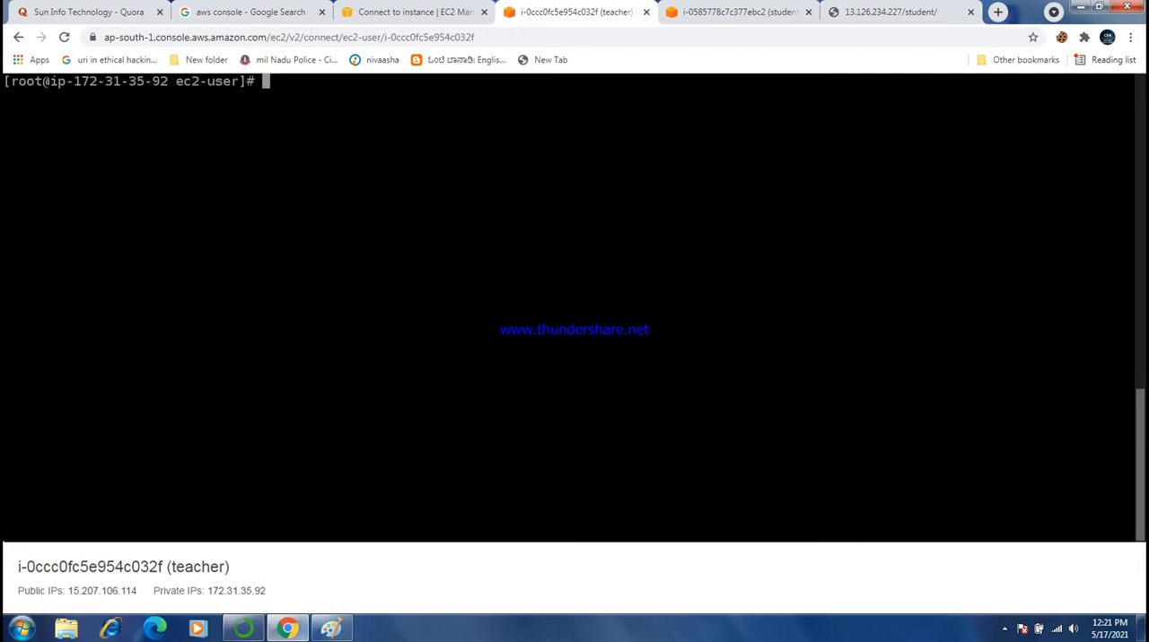
- Enable the Apache service at boot with "systemctl enable httpd" and clear the terminal
{"action": "type", "text": "systemctl enable "}
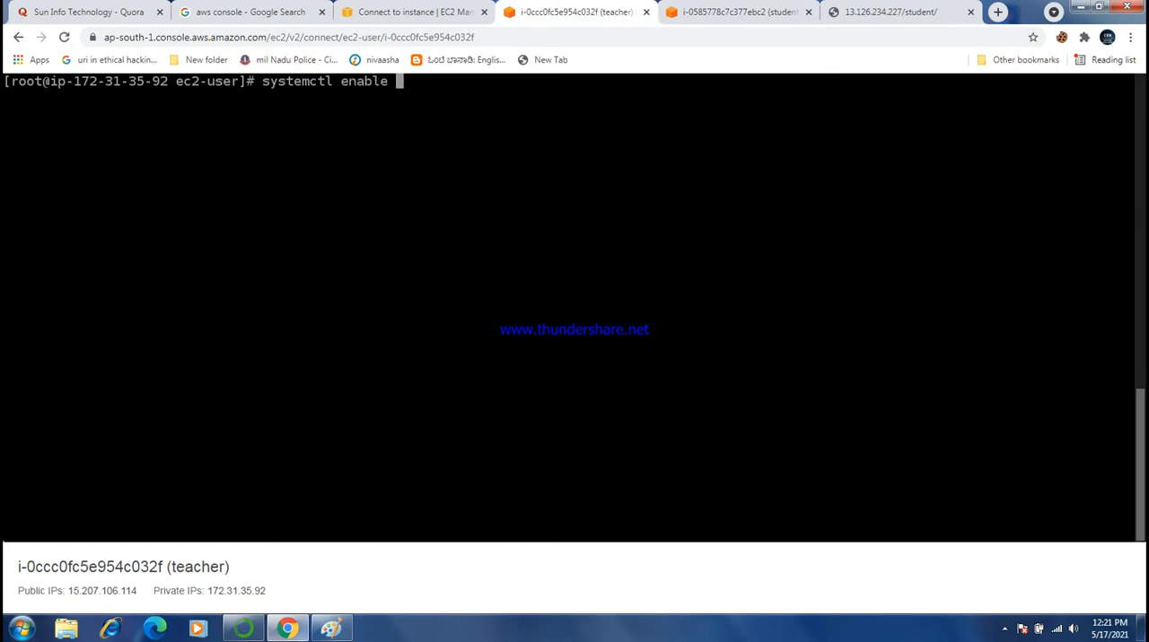
{"action": "type", "text": "httpd"}
{"action": "key", "text": "Return"}
{"action": "key", "text": "ctrl+l"}
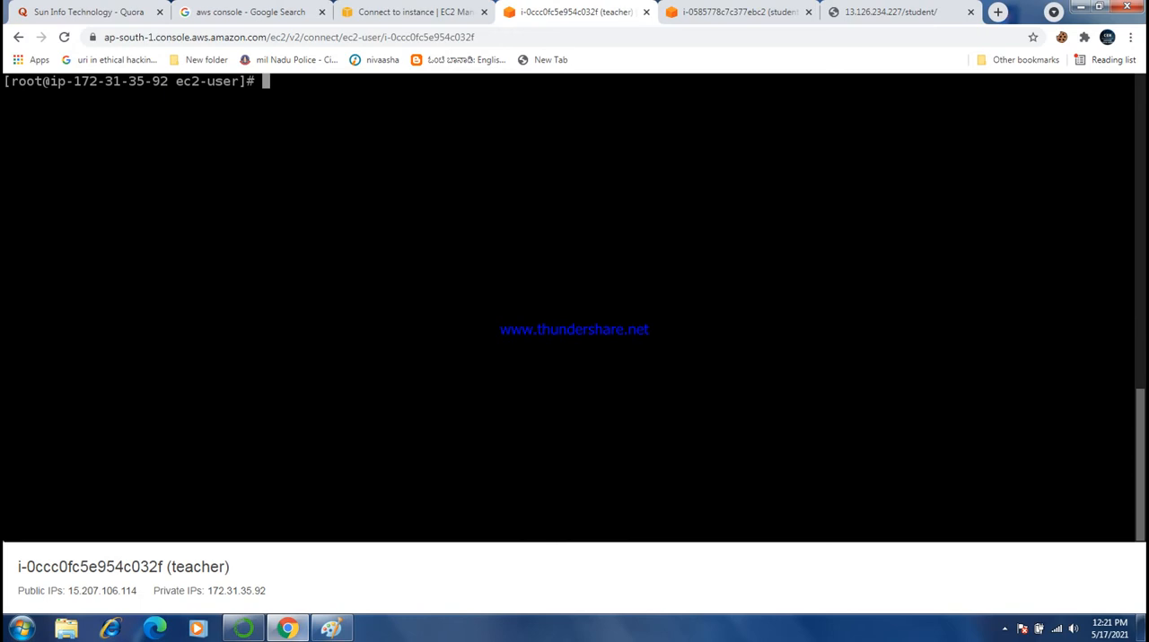
- Change into the web root /var/www/html on the teacher instance and list its contents
{"action": "type", "text": "cd /var/www/html"}
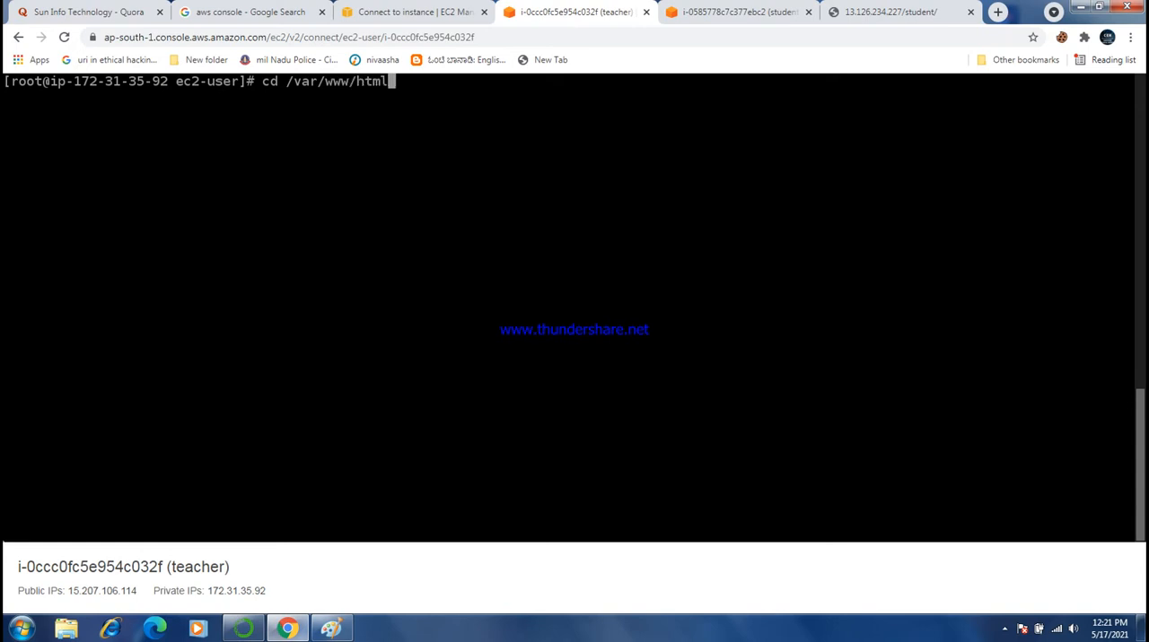
{"action": "key", "text": "Return"}
{"action": "type", "text": "ls"}
{"action": "key", "text": "Return"}
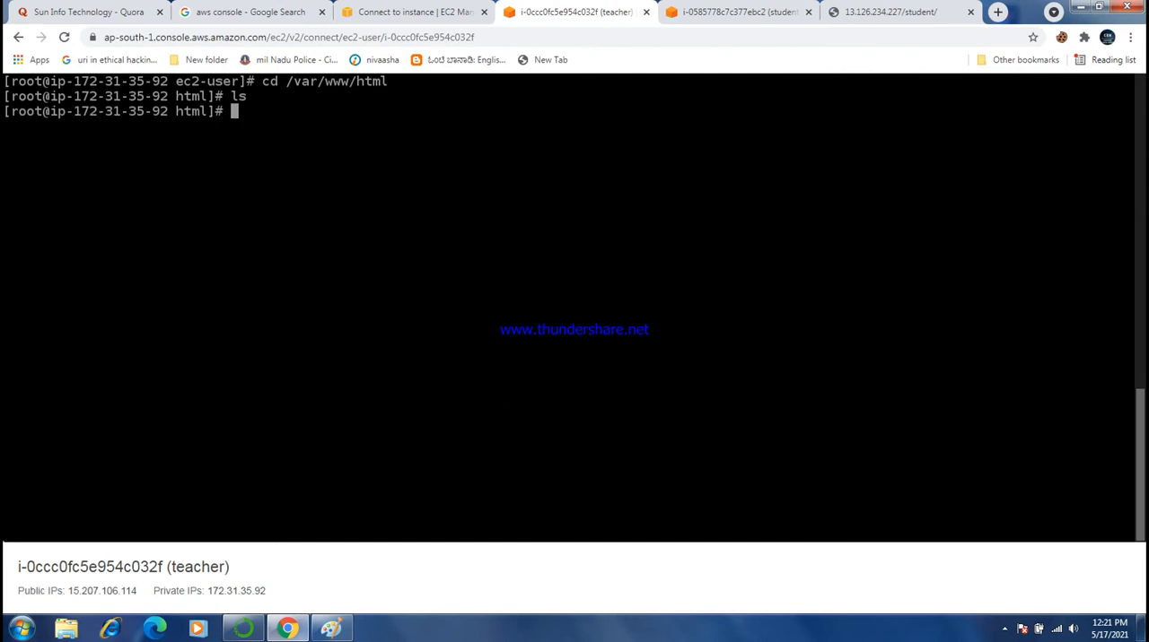
- Create a directory named teacher in the web root with "mkdir teacher", and list the contents to check it
{"action": "type", "text": "mkdir"}
{"action": "type", "text": "tec"}
{"action": "key", "text": "BackSpace"}
{"action": "type", "text": "acher"}
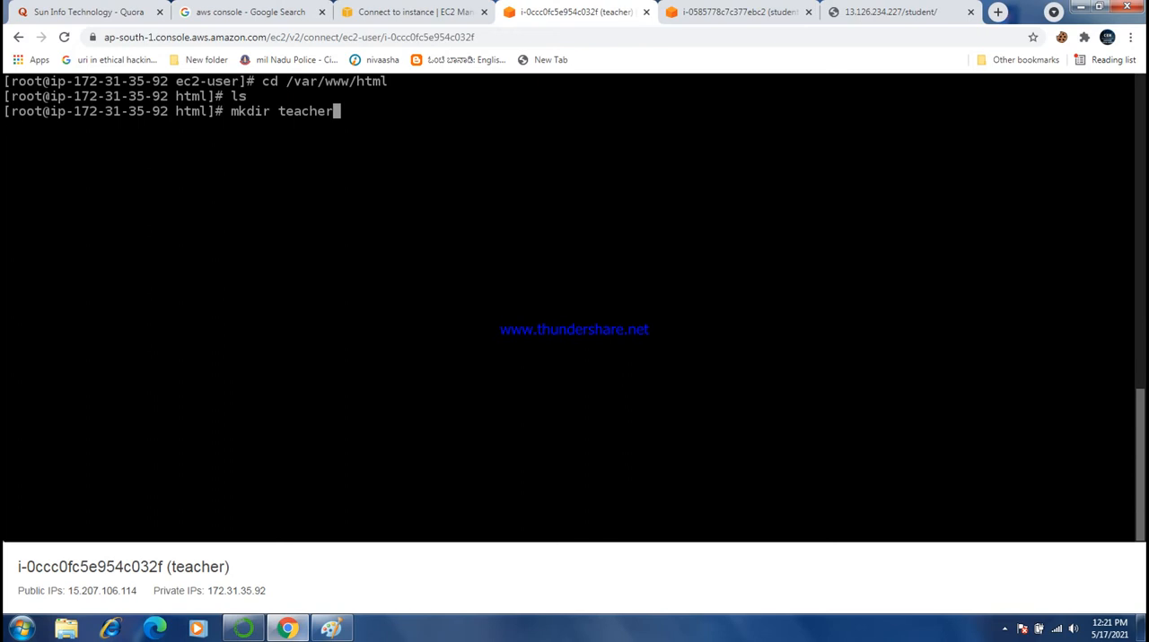
{"action": "key", "text": "Return"}
{"action": "type", "text": "ls"}
{"action": "key", "text": "Return"}
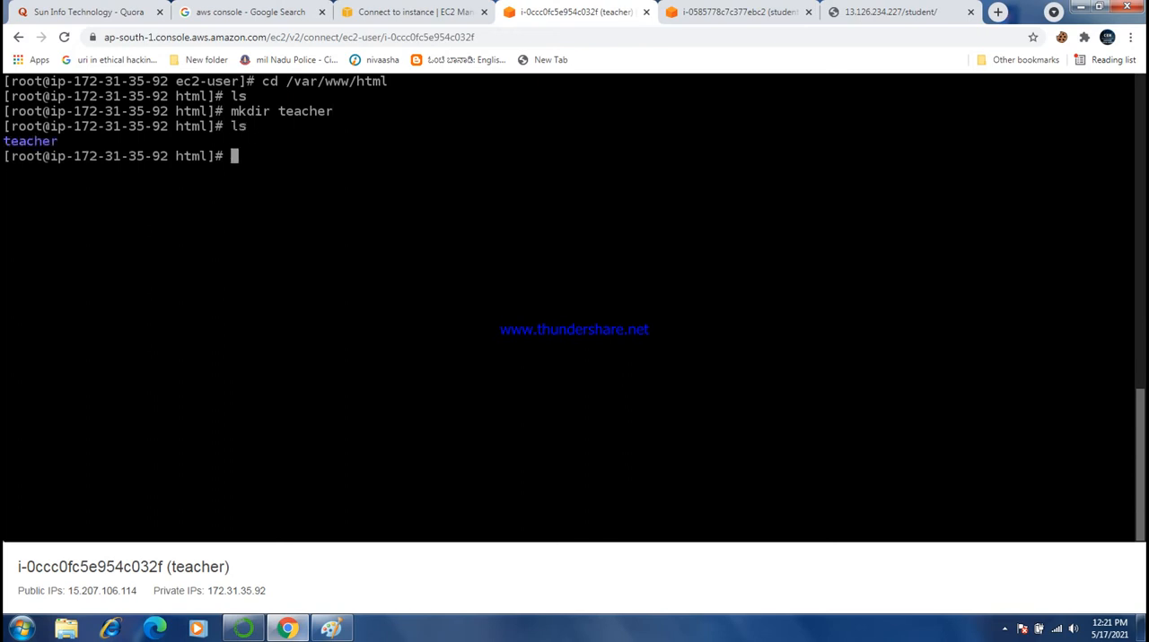
{"action": "type", "text": "cd tecaher"}
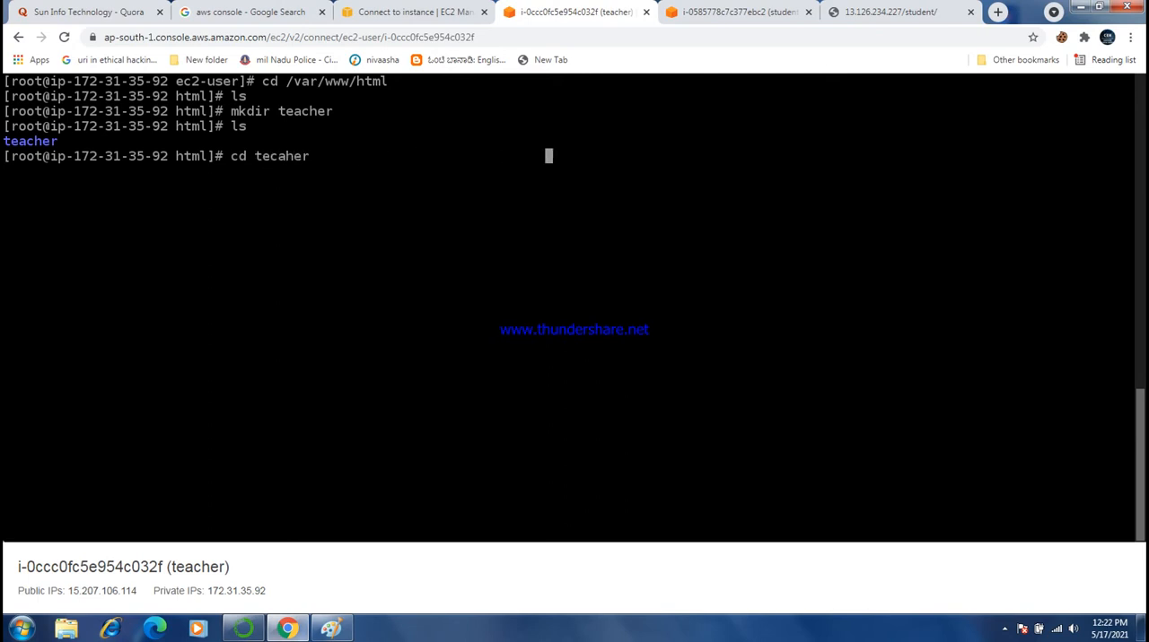
{"action": "key", "text": "Return"}
{"action": "key", "text": "ctrl+l"}
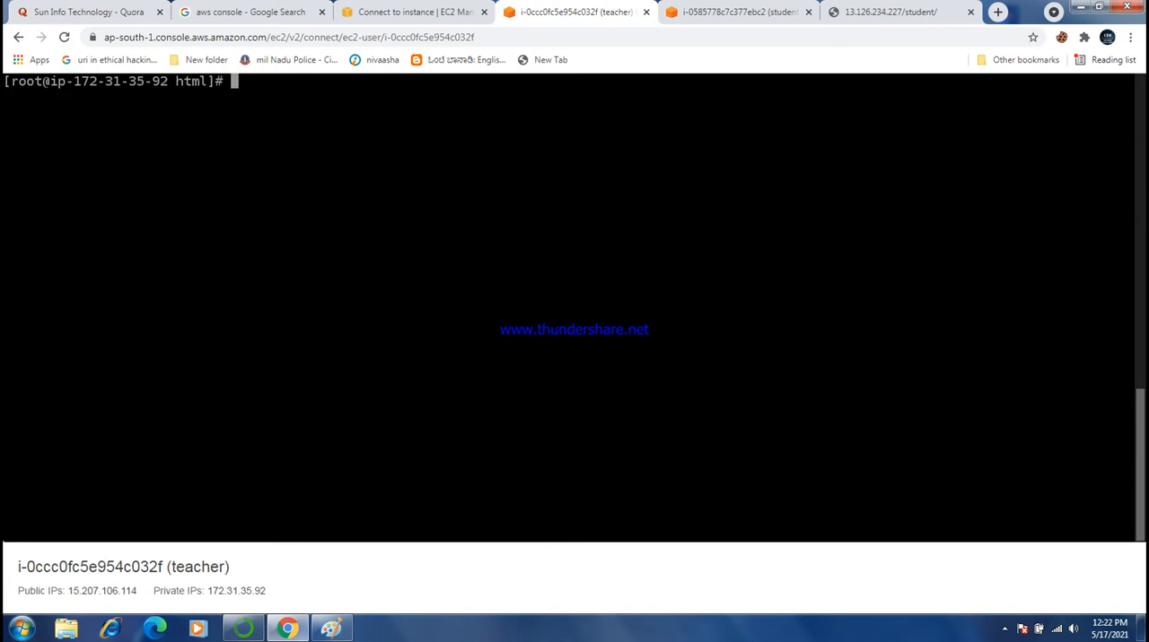
- Change into the teacher directory inside the web root and list its contents
{"action": "type", "text": "cd t"}
{"action": "key", "text": "Tab"}
{"action": "key", "text": "Return"}
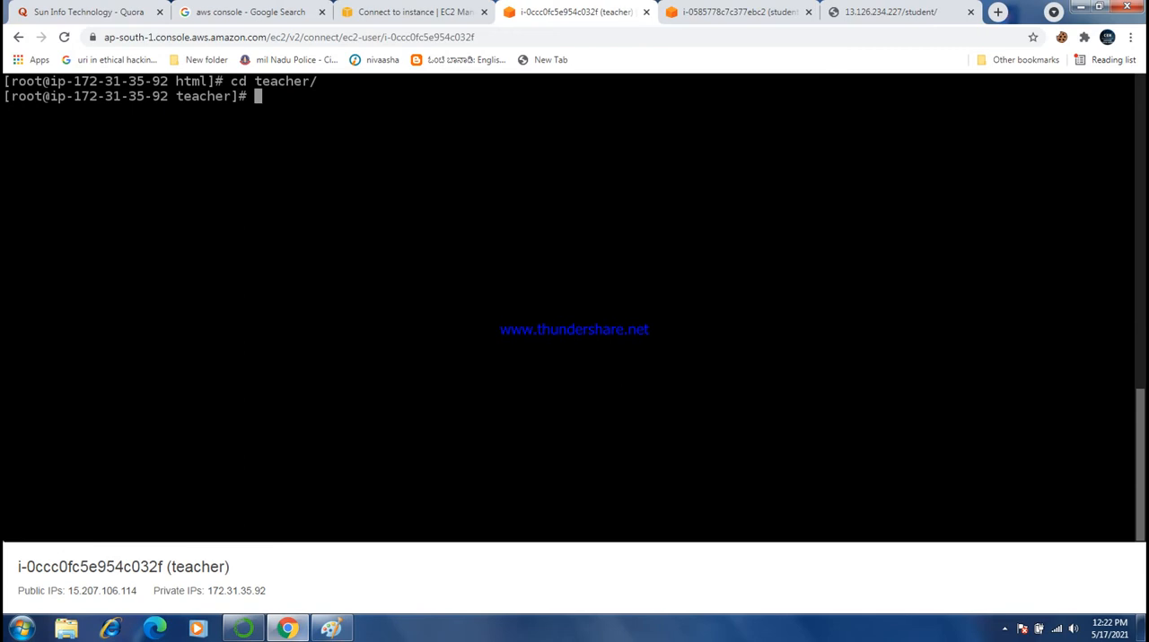
{"action": "type", "text": "ls"}
{"action": "key", "text": "Return"}
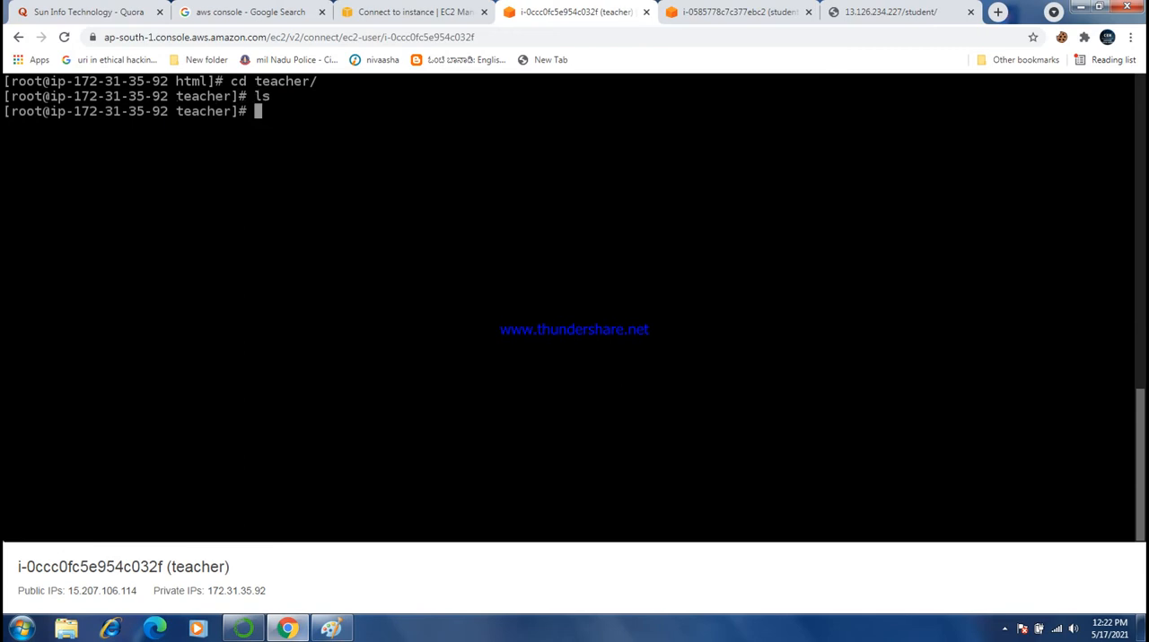
- Create index.html in nano containing the text "this is teacher page" wrapped in <h1> and </h1> tags
{"action": "type", "text": "nano index"}
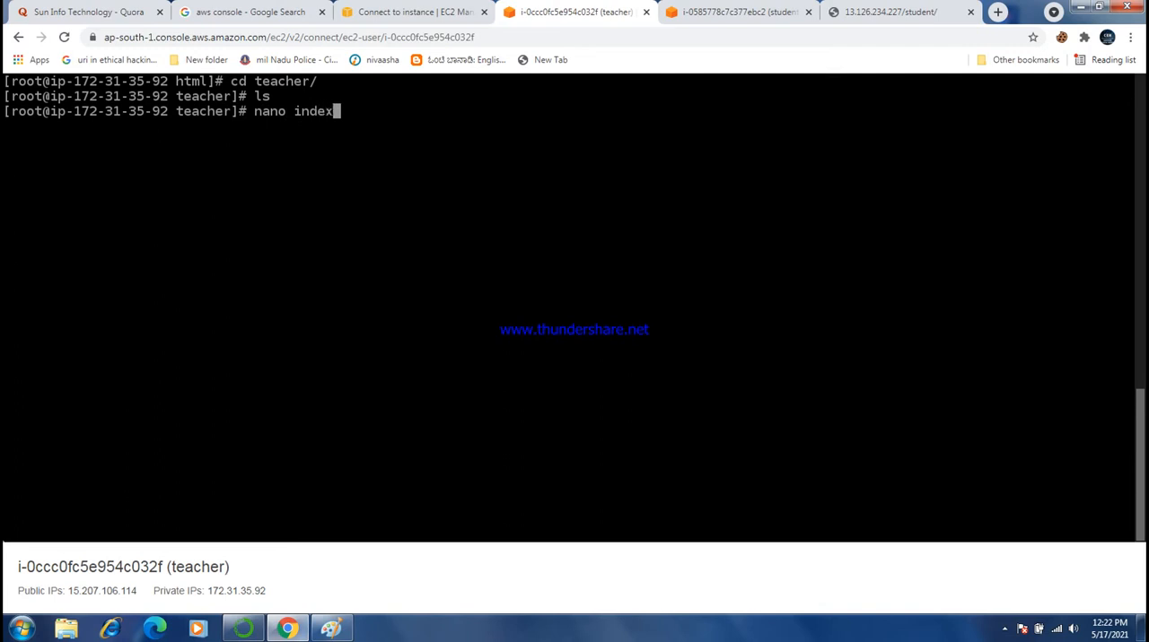
{"action": "type", "text": ".html"}
{"action": "key", "text": "Return"}
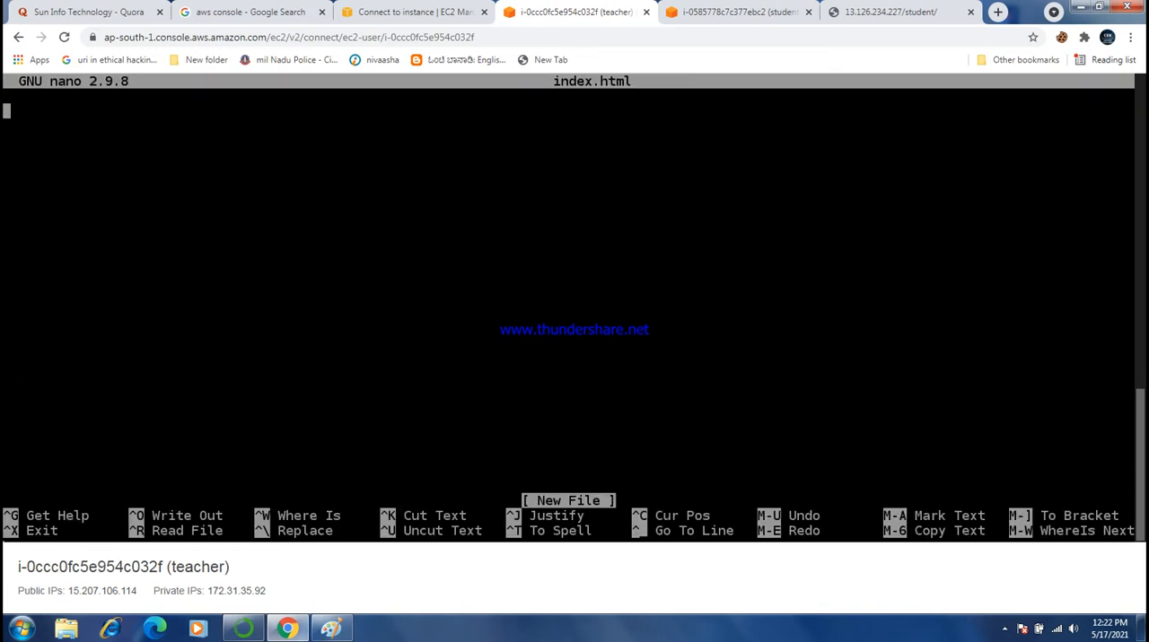
{"action": "type", "text": "<h1>"}
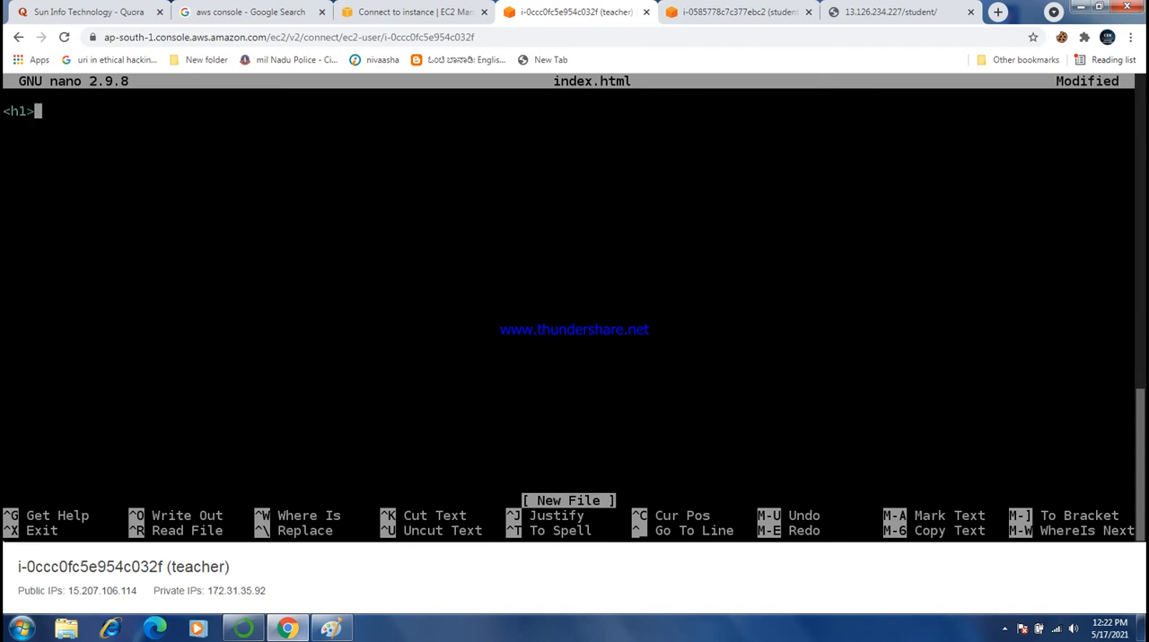
{"action": "key", "text": "Return"}
{"action": "key", "text": "Return"}
{"action": "type", "text": "this is te"}
{"action": "type", "text": "acher "}
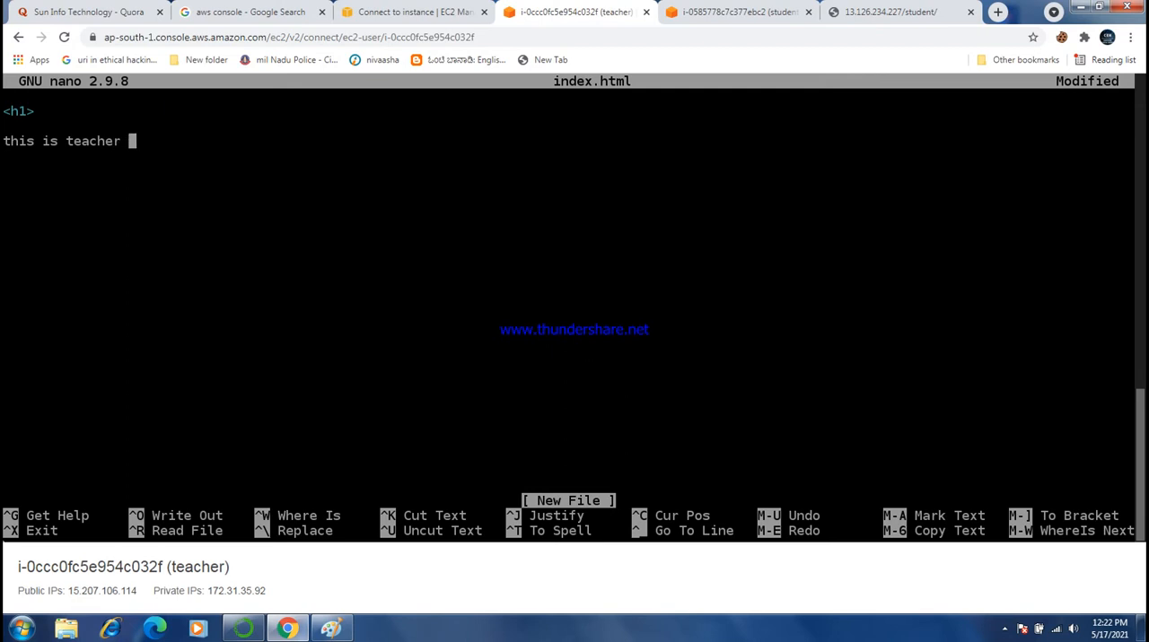
{"action": "type", "text": "page"}
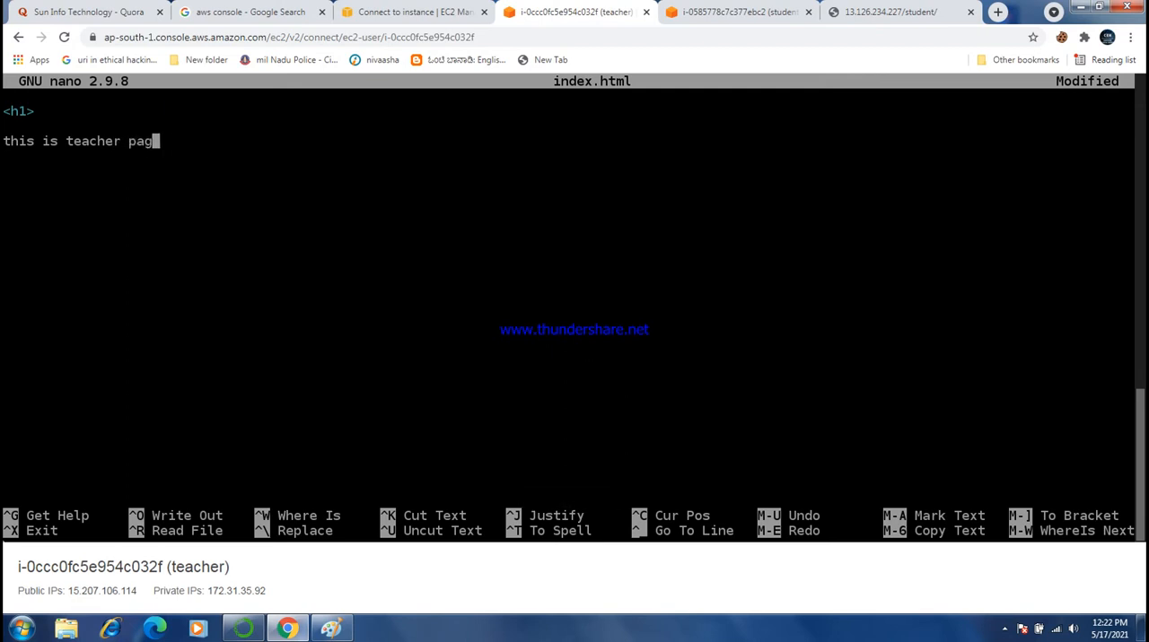
{"action": "key", "text": "Return"}
{"action": "key", "text": "Return"}
{"action": "type", "text": "</h1>"}
{"action": "key", "text": "Return"}
- Save the teacher page as index.html and exit nano
{"action": "key", "text": "ctrl+o"}
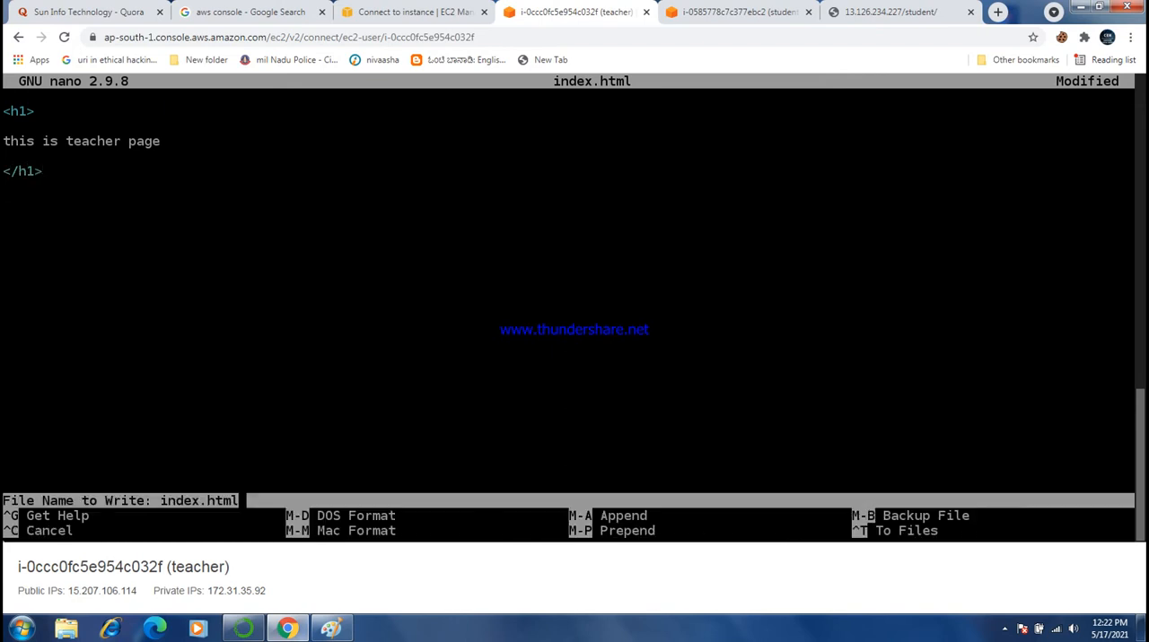
{"action": "key", "text": "Return"}
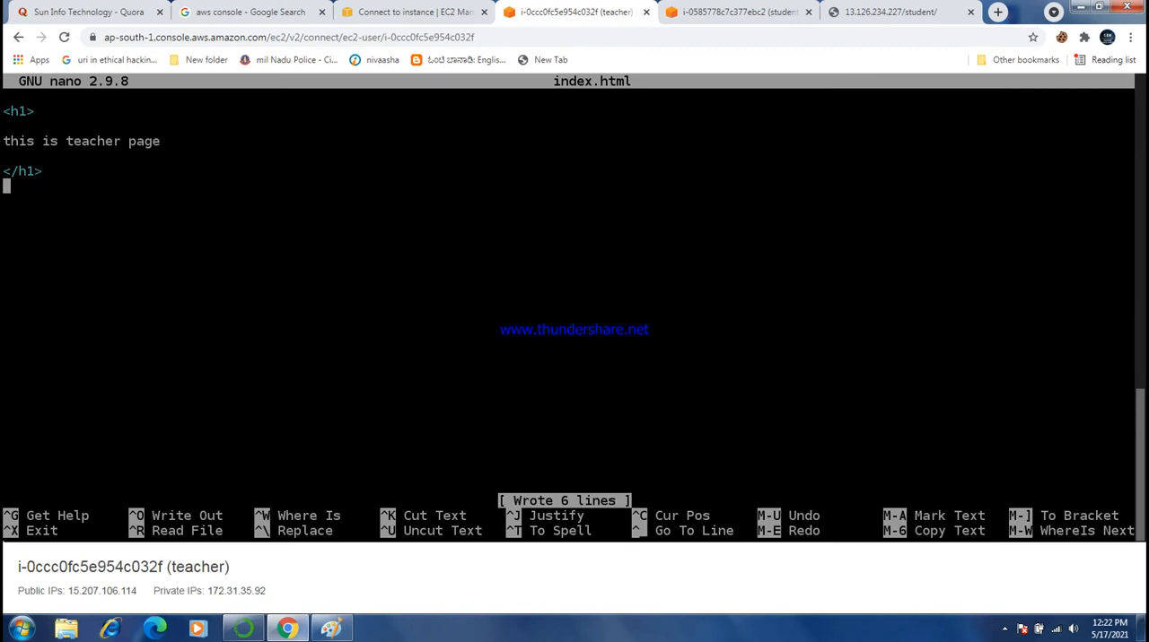
{"action": "key", "text": "ctrl+x"}
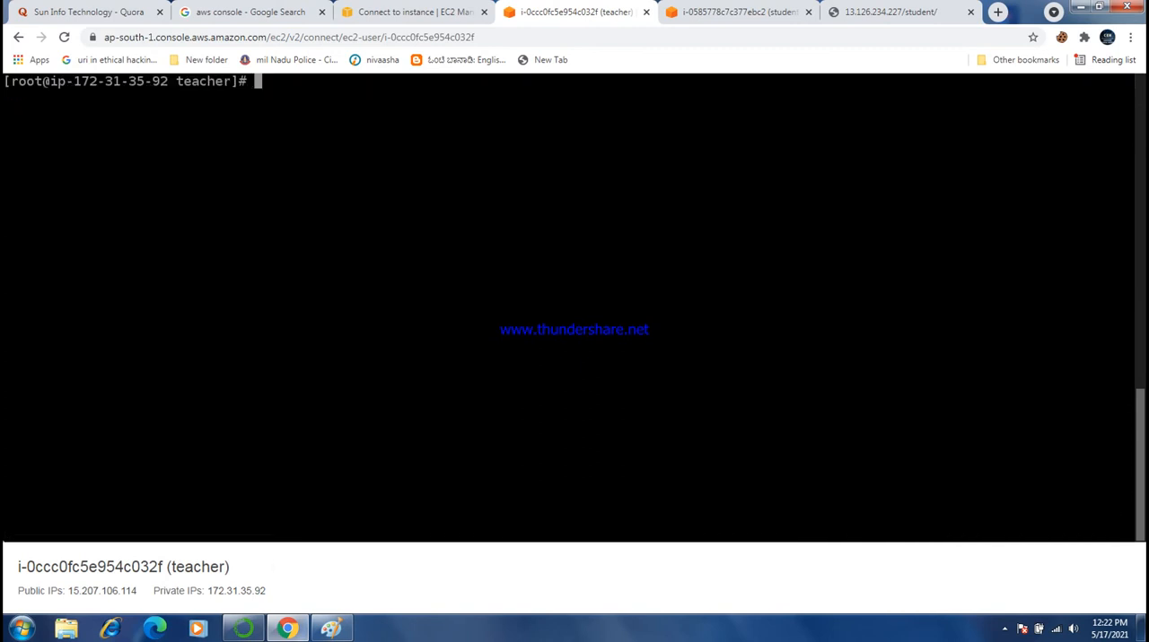
- Start the Apache service on the teacher instance with "systemctl start httpd"
{"action": "type", "text": "sys"}
{"action": "key", "text": "BackSpace"}
{"action": "key", "text": "BackSpace"}
{"action": "key", "text": "BackSpace"}
{"action": "type", "text": "systemctl start "}
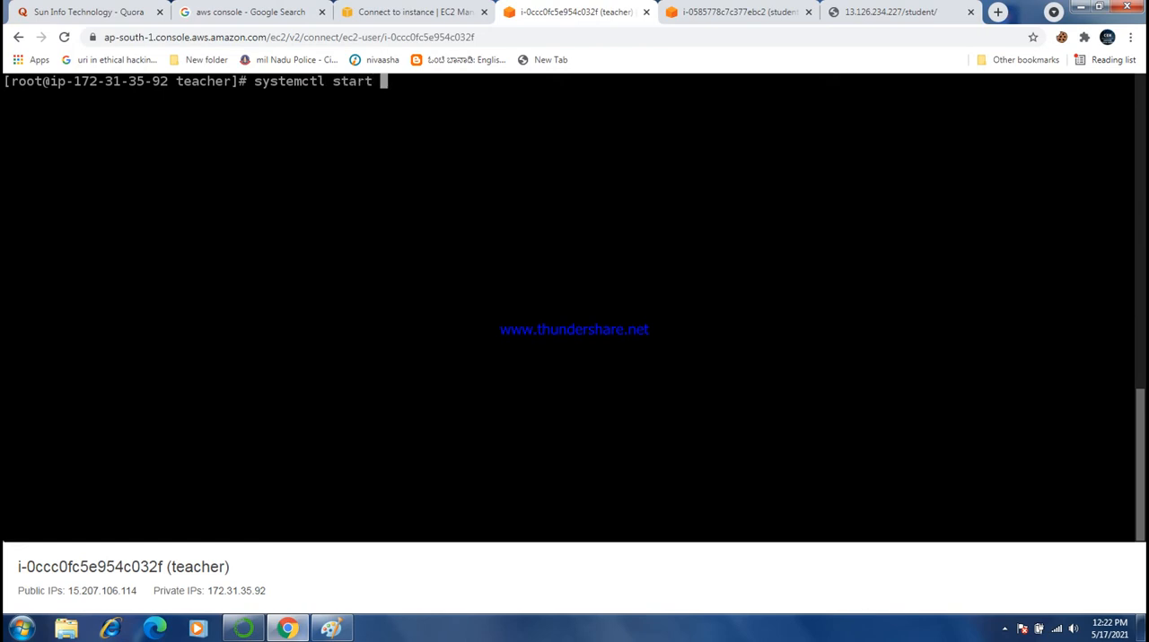
{"action": "type", "text": "httpd"}
{"action": "key", "text": "Return"}
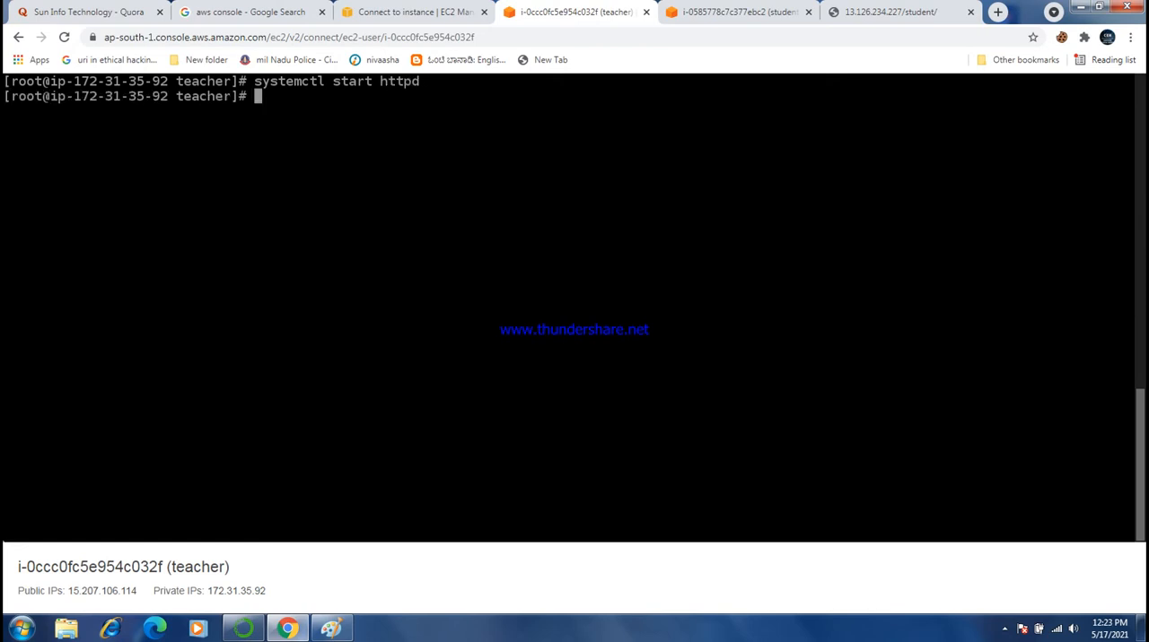
{"action": "type", "text": "ls"}
- Copy the teacher instance's public IP address from the EC2 console and open it in a new browser tab
{"action": "left_click", "coordinate": [409, 12]}
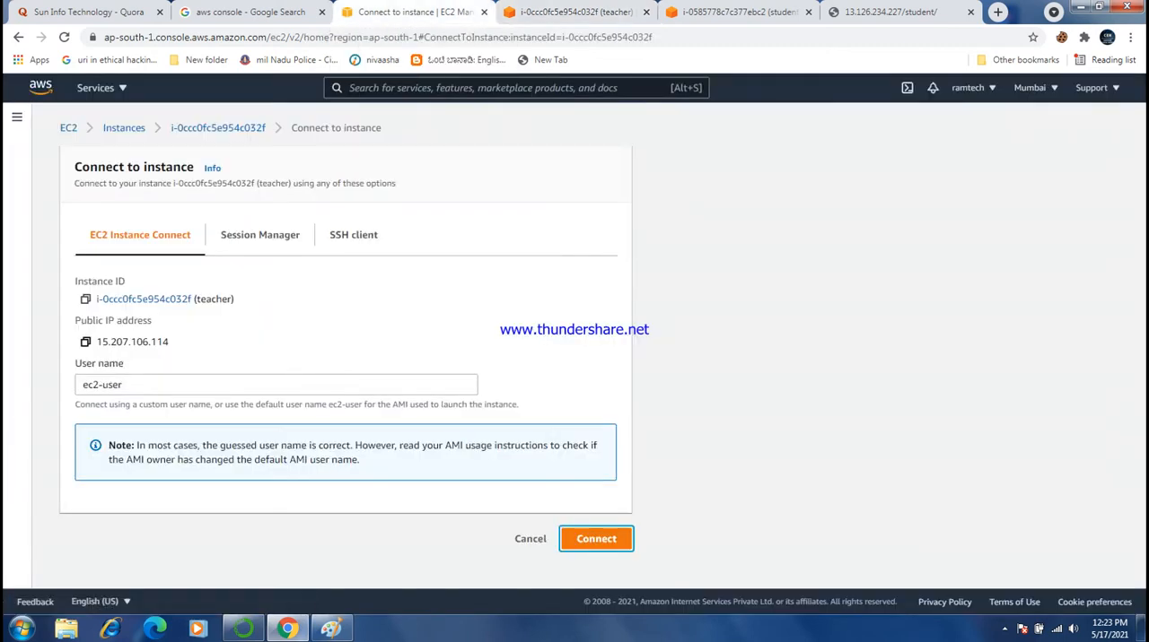
{"action": "left_click", "coordinate": [85, 341]}
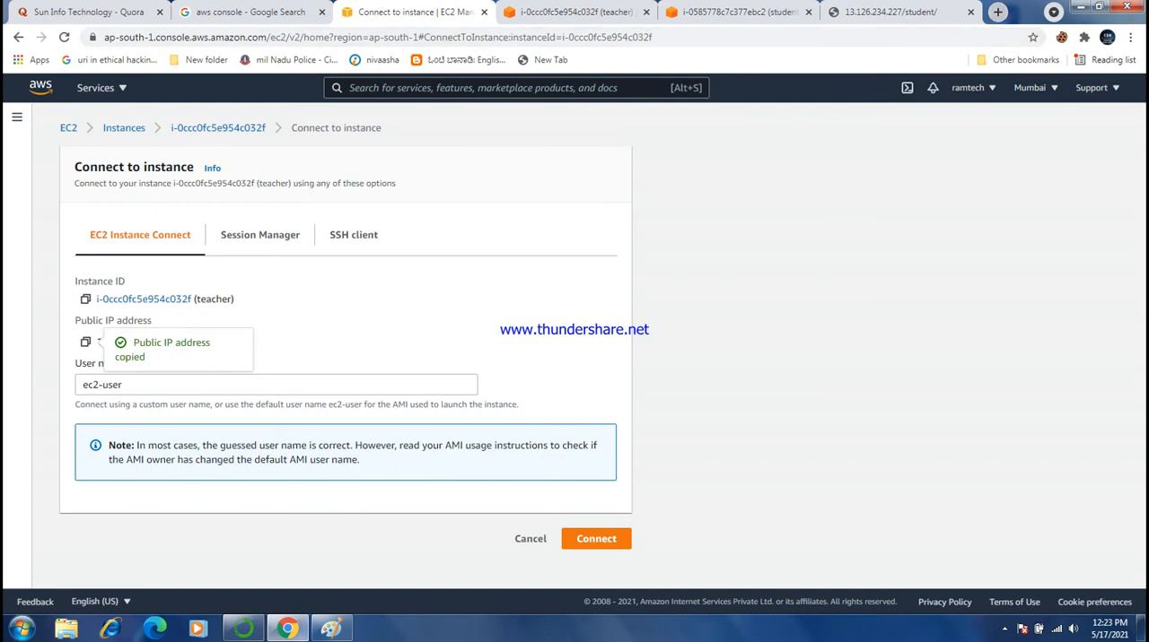
{"action": "left_click", "coordinate": [997, 12]}
{"action": "left_click", "coordinate": [562, 37]}
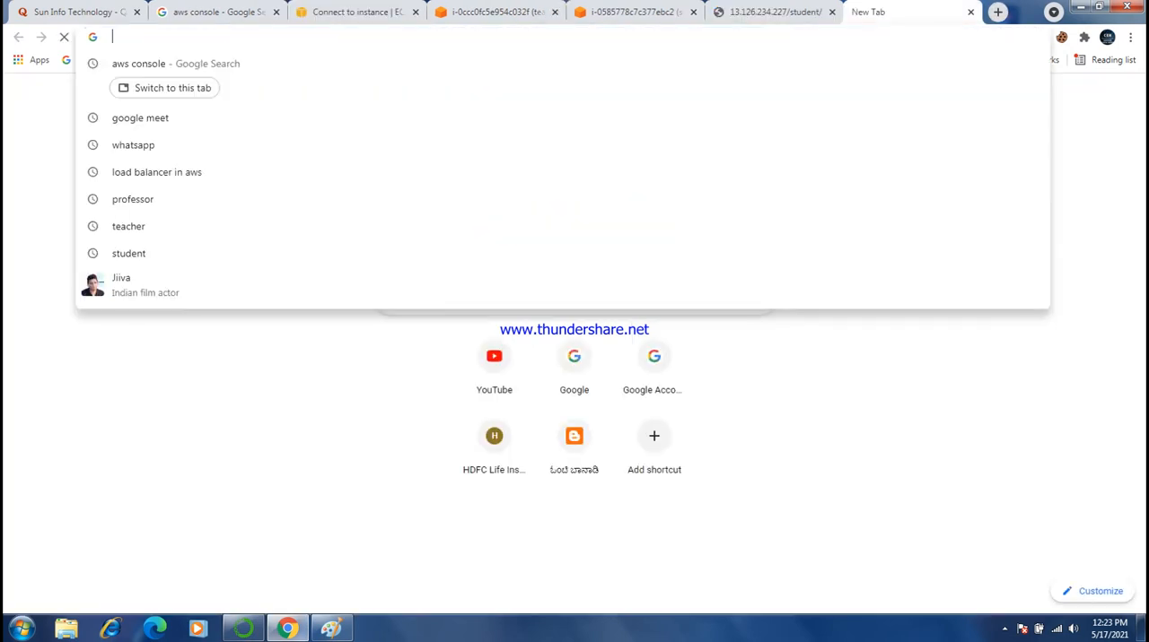
{"action": "key", "text": "ctrl+v"}
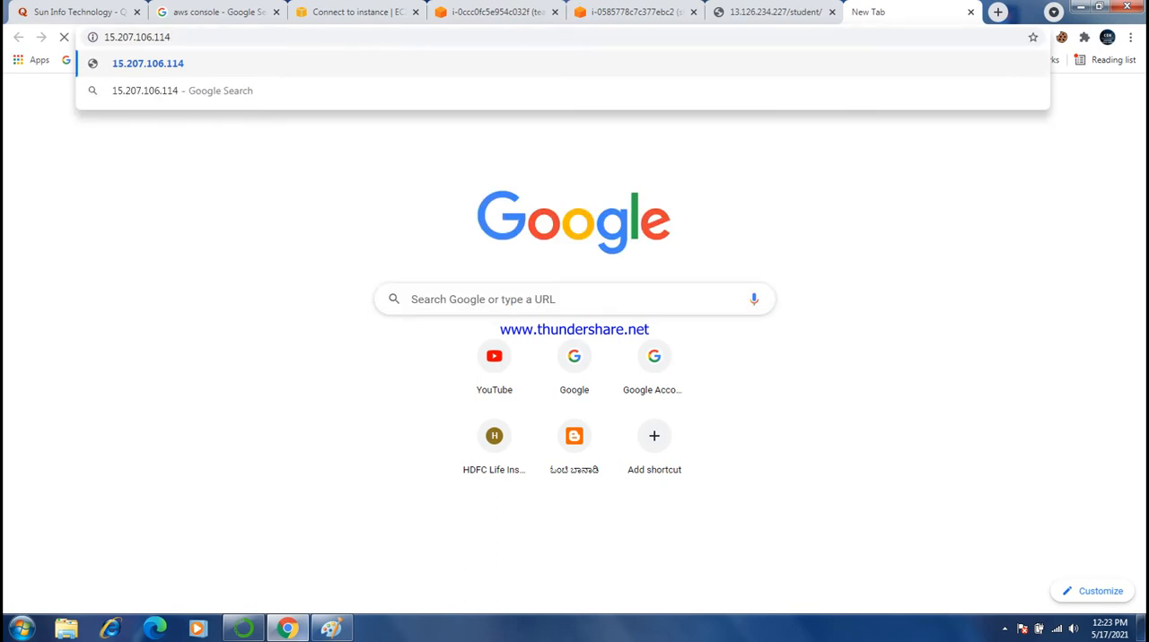
{"action": "key", "text": "Return"}
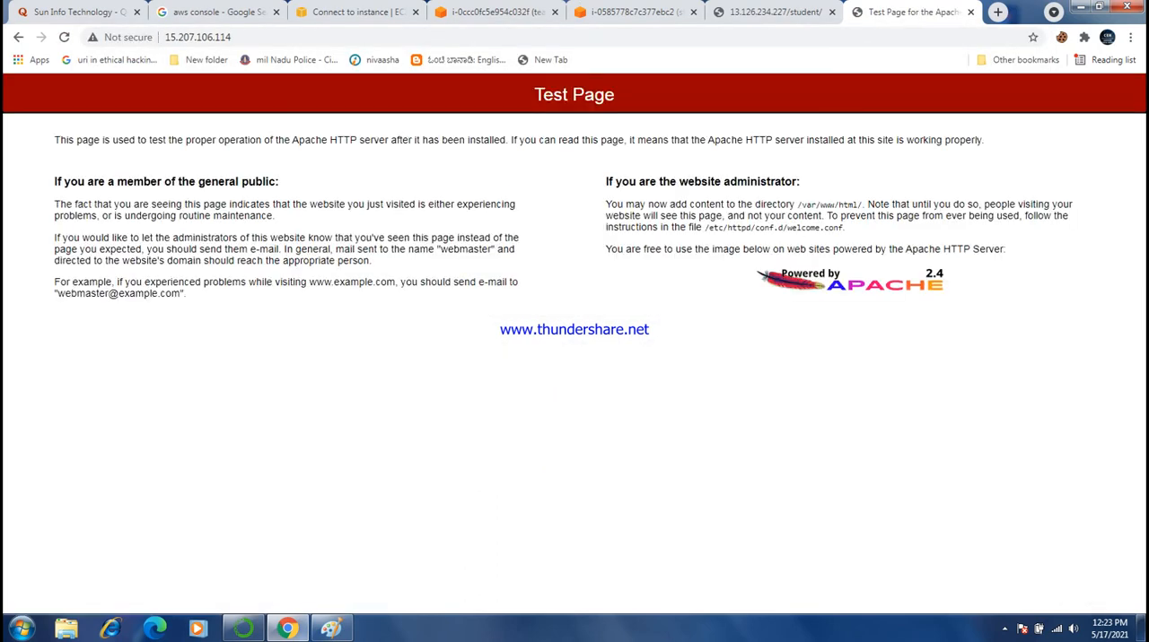
- Append a slash to the teacher server's IP address in the browser without loading it
{"action": "left_click", "coordinate": [445, 37]}
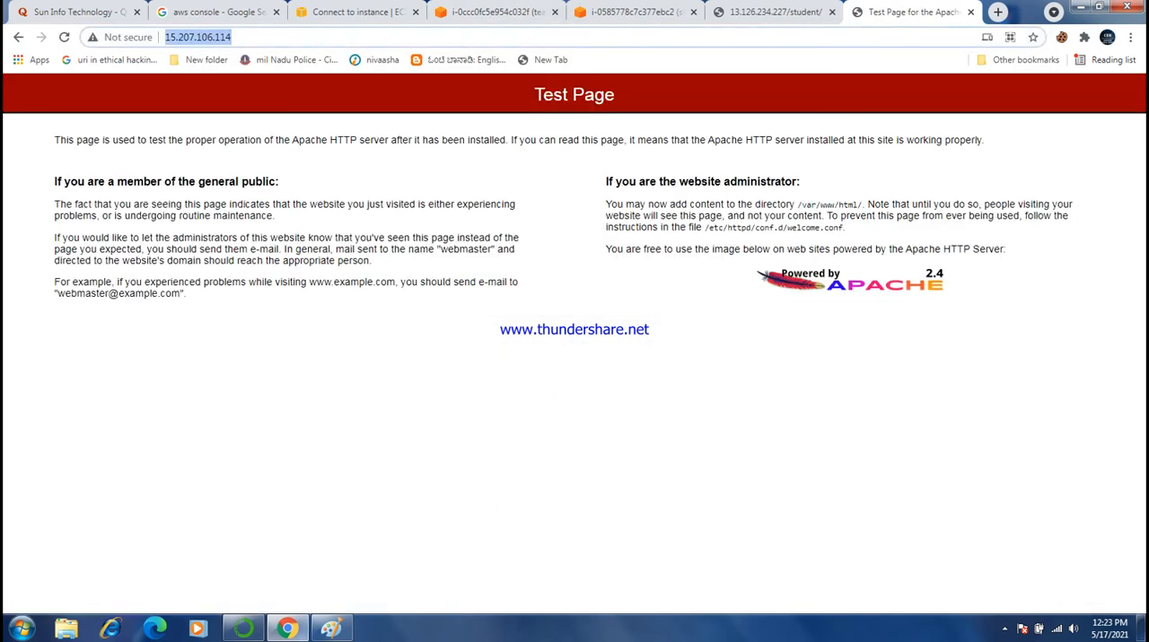
{"action": "key", "text": "End"}
{"action": "type", "text": "/"}
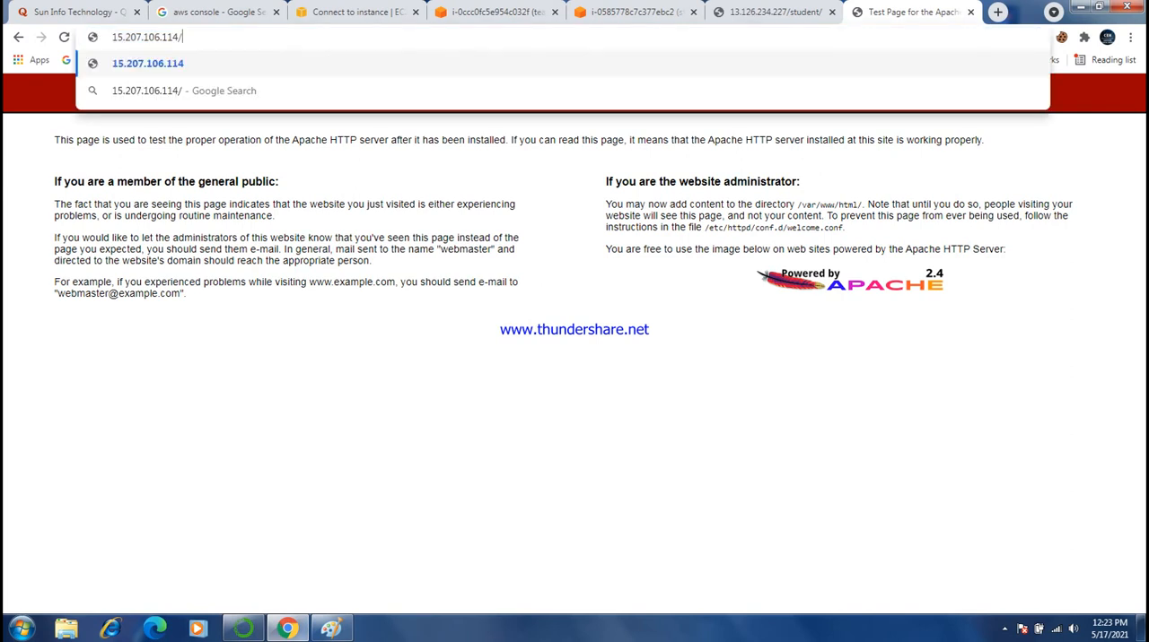
{"action": "type", "text": "tec"}
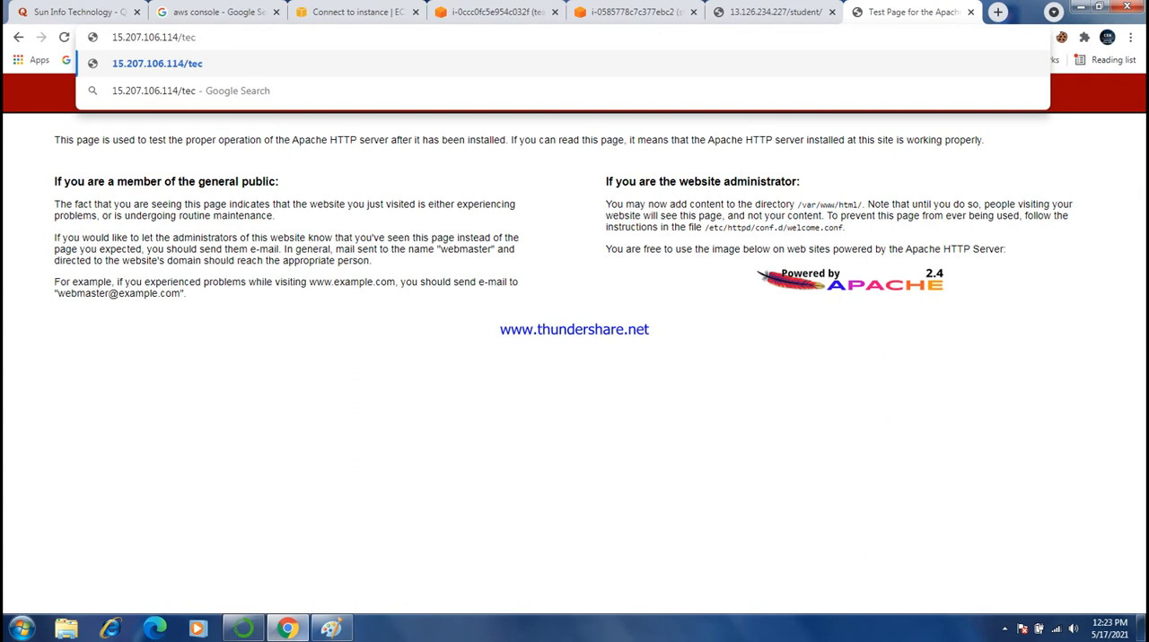
{"action": "type", "text": "het"}
{"action": "key", "text": "BackSpace"}
{"action": "key", "text": "BackSpace"}
{"action": "key", "text": "BackSpace"}
{"action": "key", "text": "BackSpace"}
{"action": "key", "text": "BackSpace"}
{"action": "key", "text": "BackSpace"}
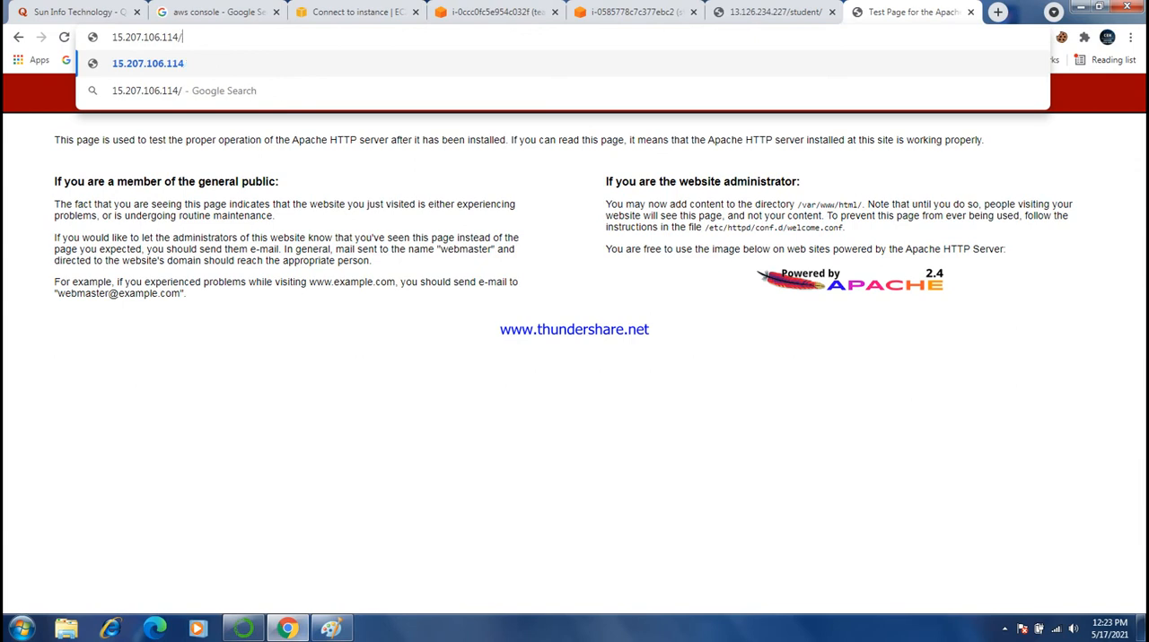
{"action": "left_click", "coordinate": [776, 13]}
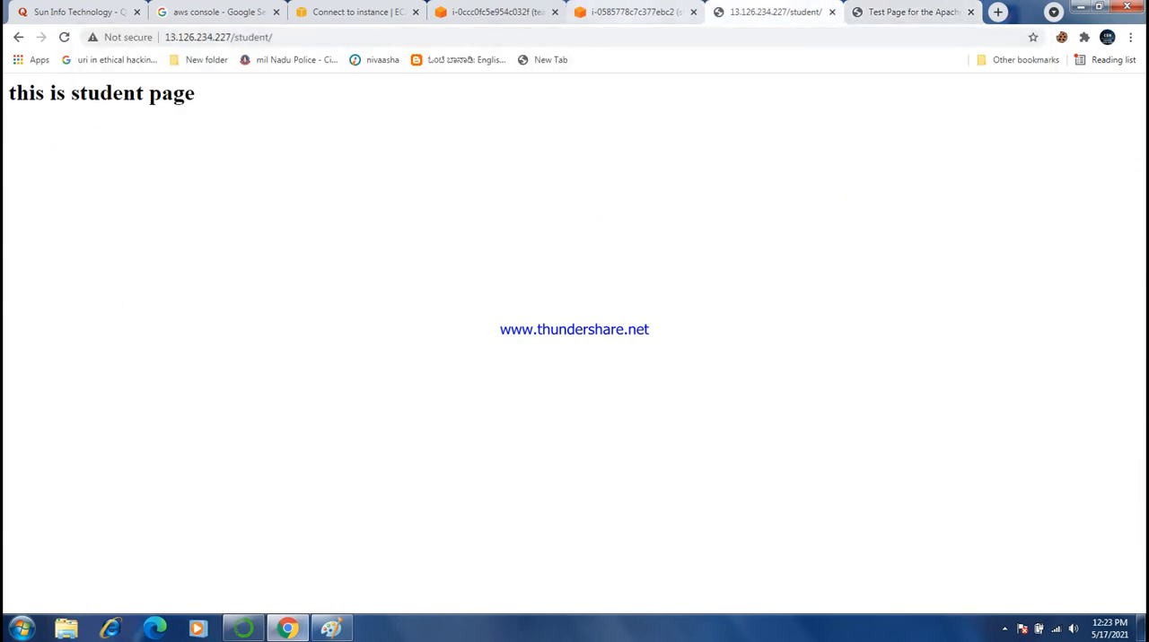
{"action": "left_click", "coordinate": [630, 13]}
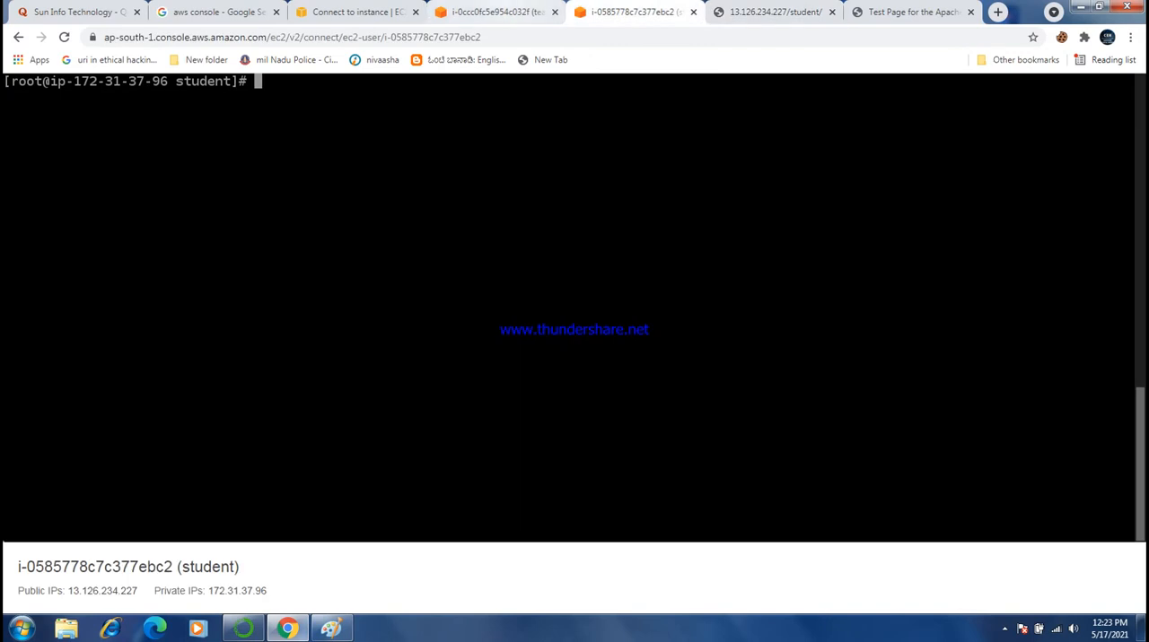
{"action": "left_click", "coordinate": [498, 12]}
{"action": "left_click", "coordinate": [357, 12]}
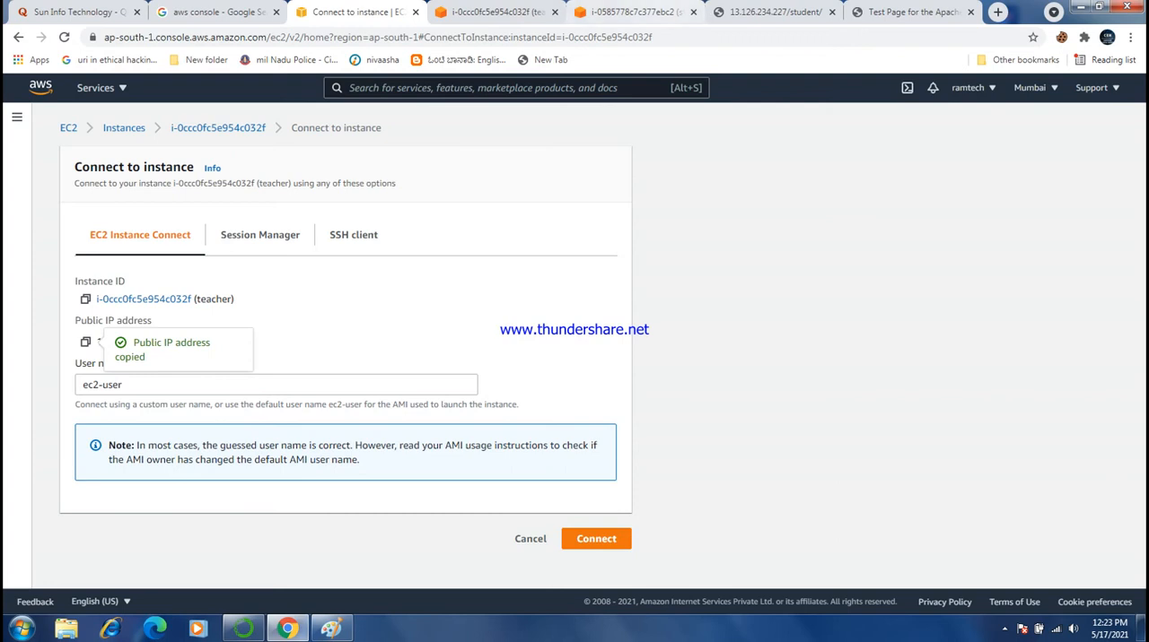
- Return to the Apache test page and load the teacher page at 15.207.106.114/teacher/
{"action": "left_click", "coordinate": [912, 13]}
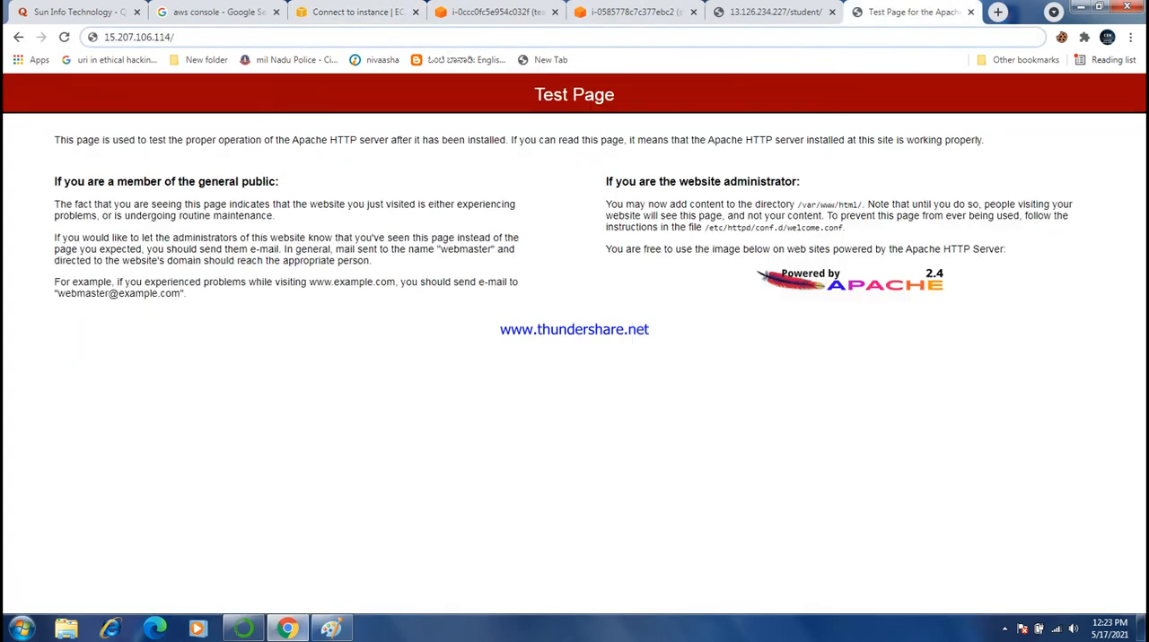
{"action": "type", "text": "teacher"}
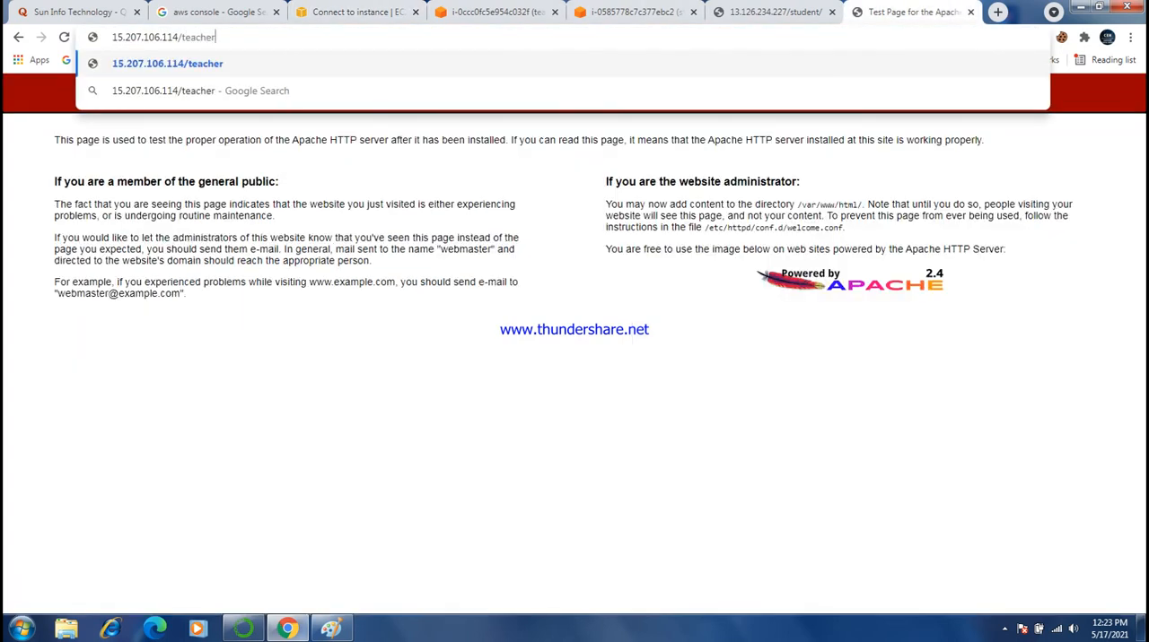
{"action": "type", "text": "/"}
{"action": "key", "text": "Return"}
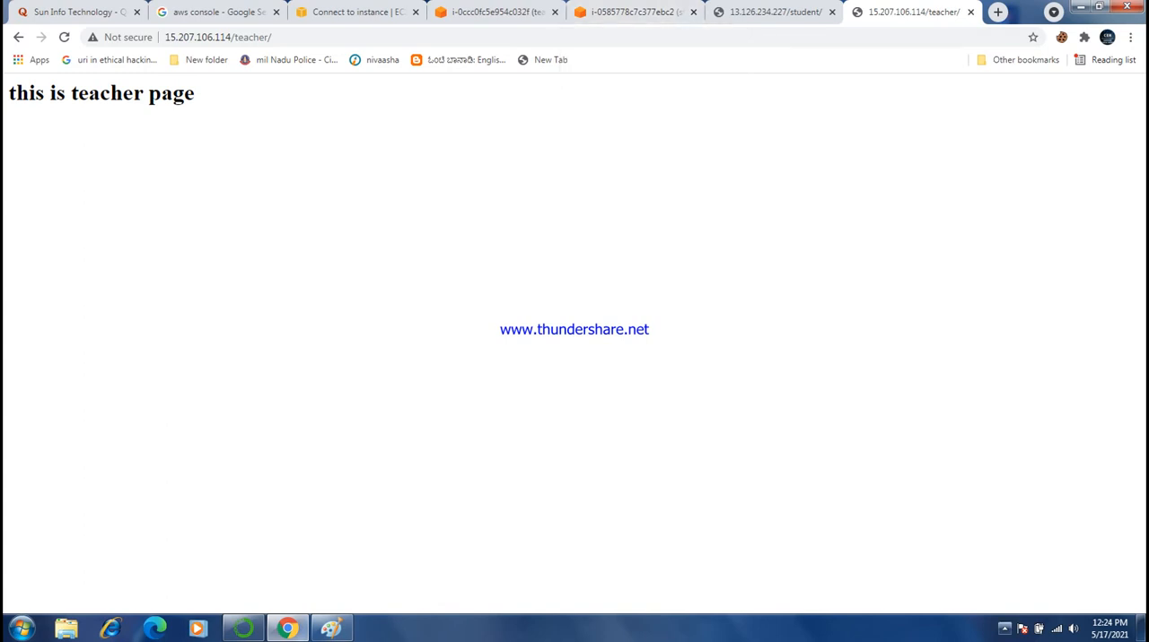
{"action": "left_click", "coordinate": [1004, 628]}
{"action": "left_click", "coordinate": [1004, 628]}
{"action": "left_click", "coordinate": [808, 404]}
{"action": "left_click", "coordinate": [21, 628]}
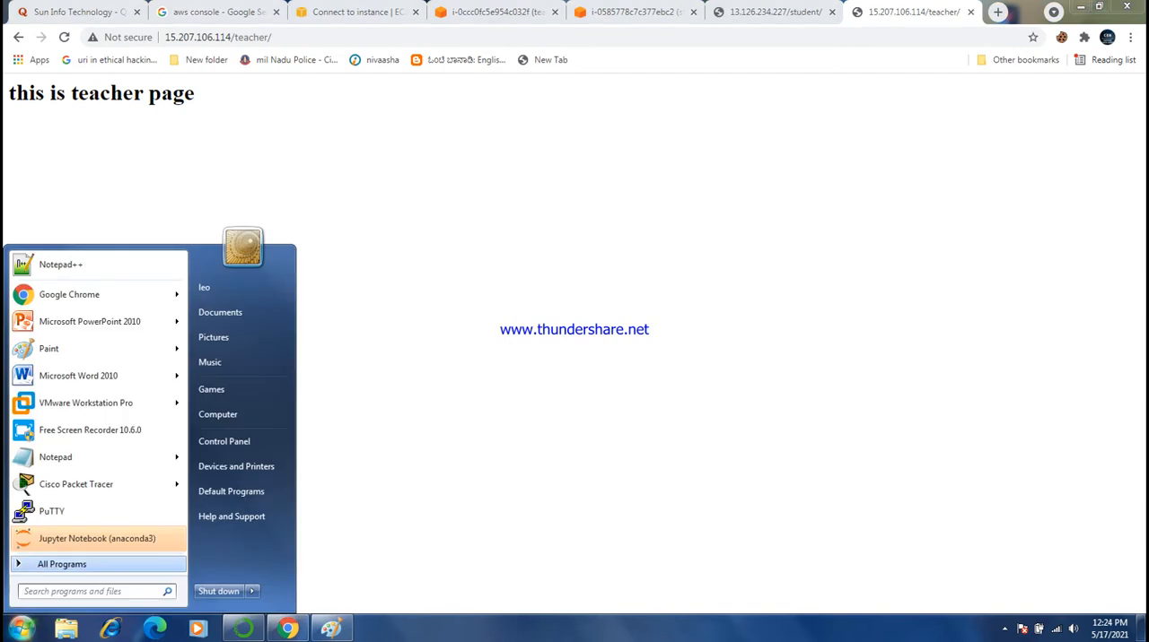
{"action": "left_click", "coordinate": [404, 314]}
- Return to the EC2 console dashboard and open the Target Groups page under Load Balancing
{"action": "left_click", "coordinate": [350, 13]}
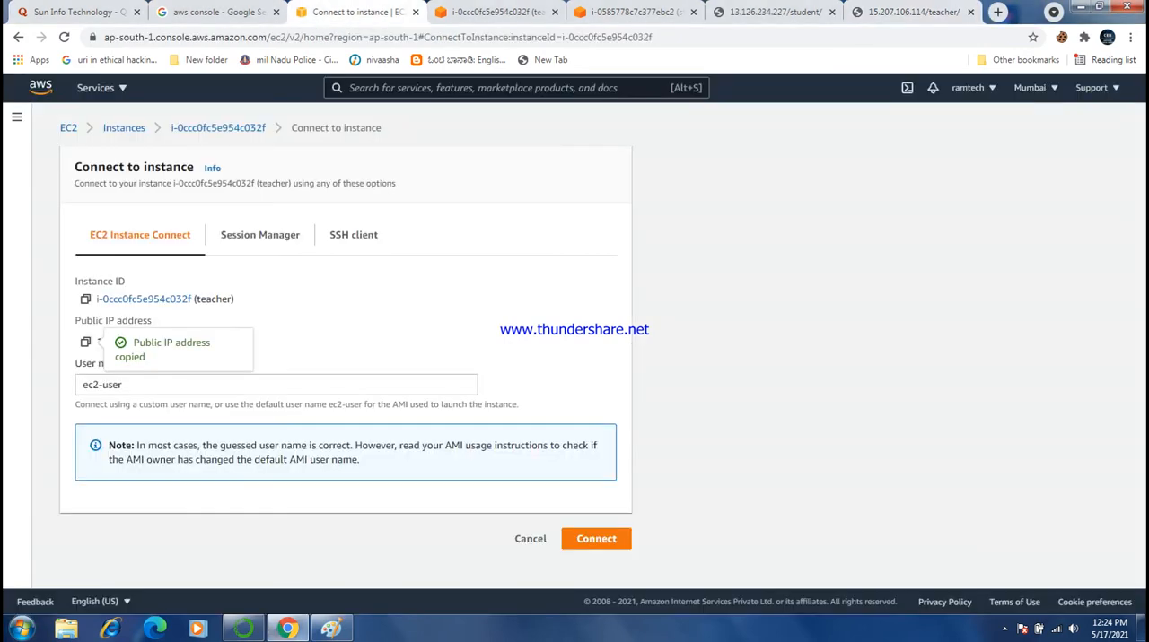
{"action": "left_click", "coordinate": [68, 127]}
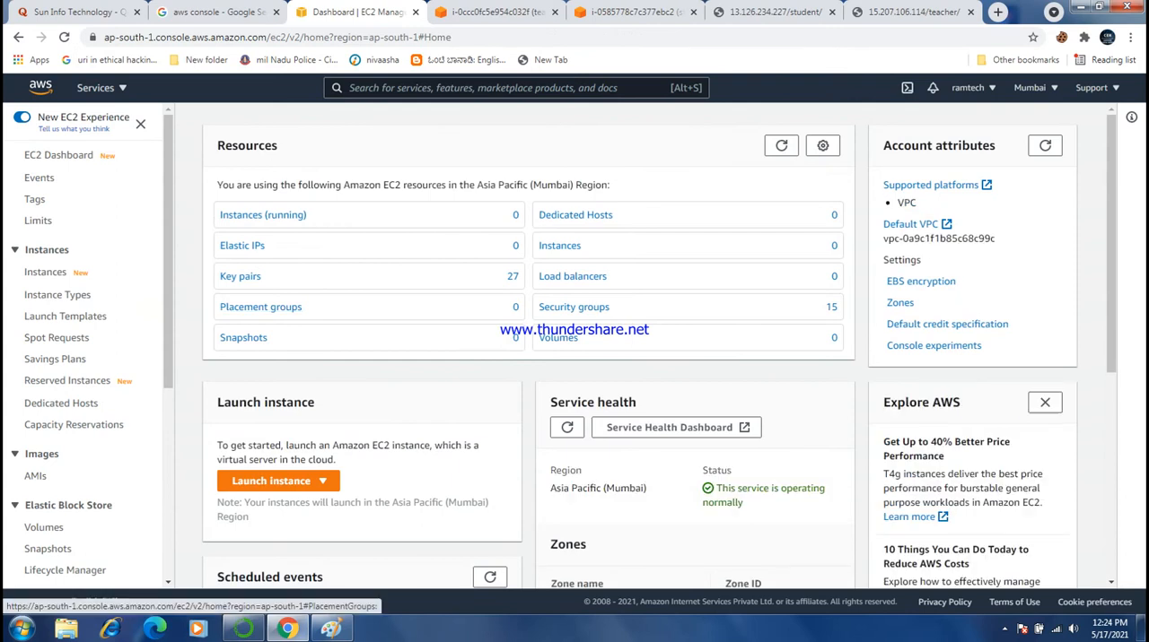
{"action": "scroll", "coordinate": [81, 359], "scroll_direction": "down", "scroll_amount": 4}
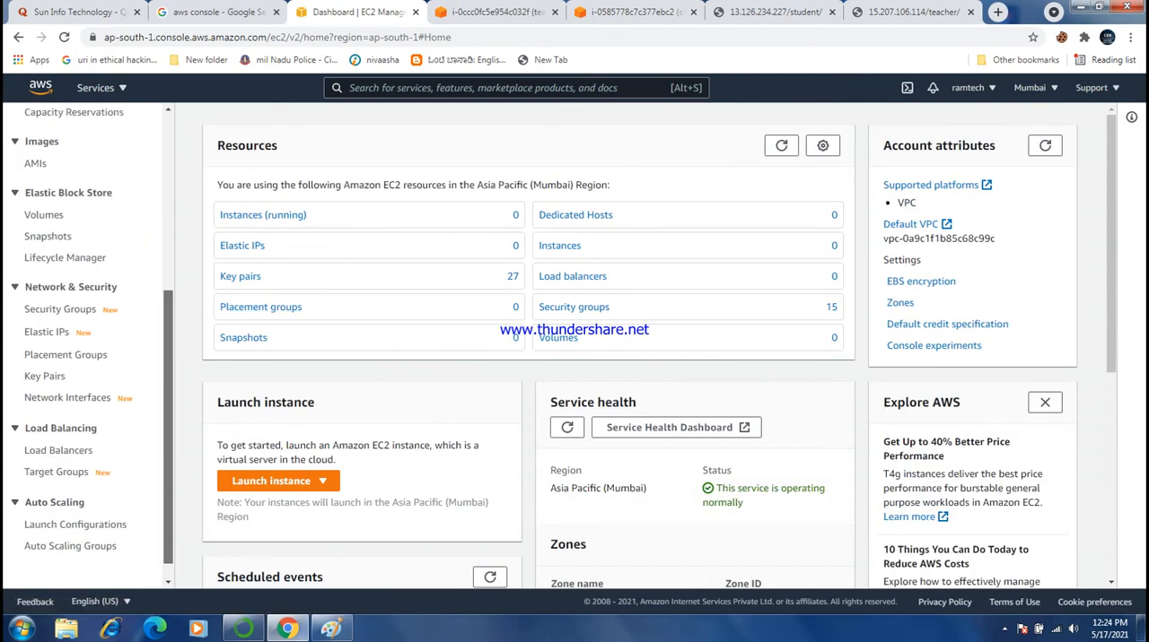
{"action": "scroll", "coordinate": [81, 404], "scroll_direction": "down", "scroll_amount": 1}
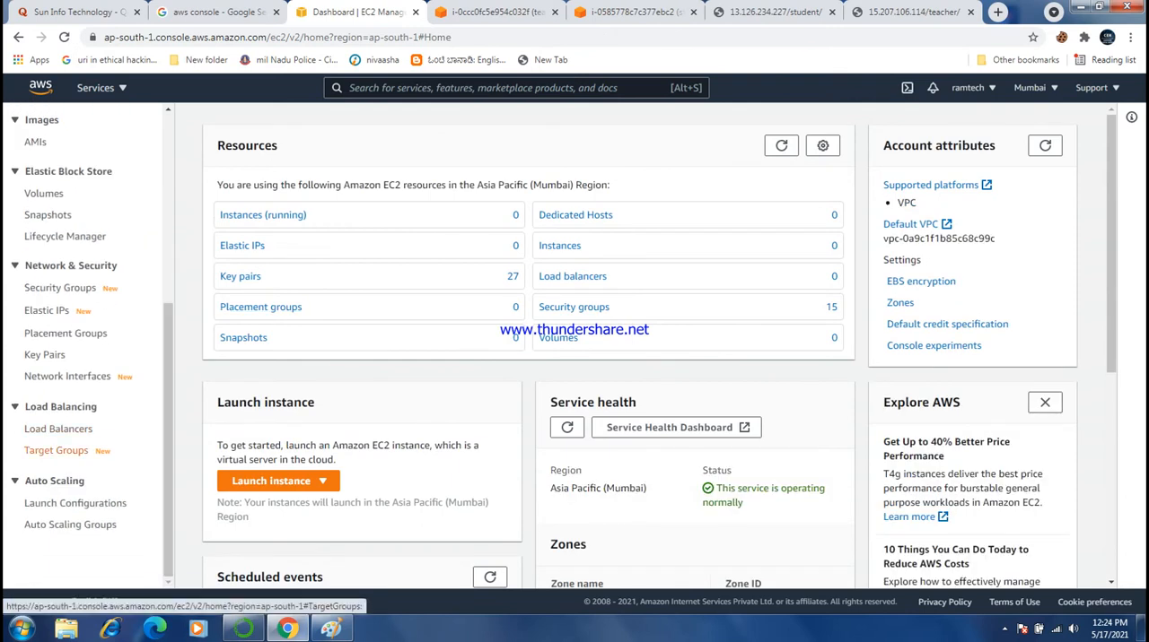
{"action": "left_click", "coordinate": [55, 451]}
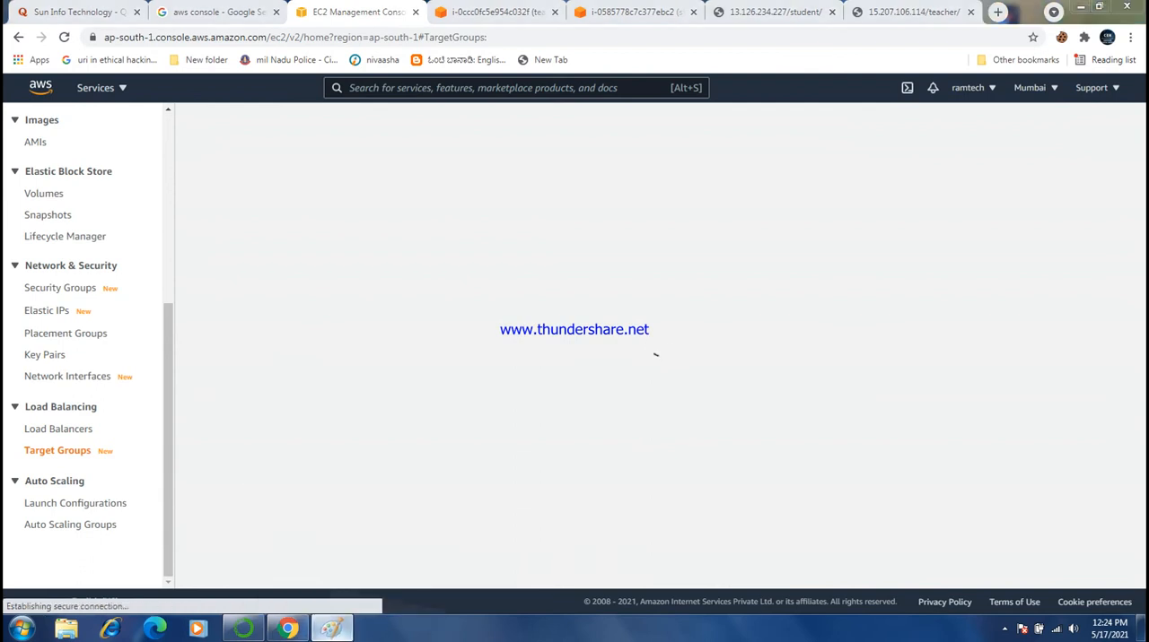
- Look over the load balancer diagram in Paint, return to the EC2 console and start creating a target group
{"action": "left_click", "coordinate": [331, 628]}
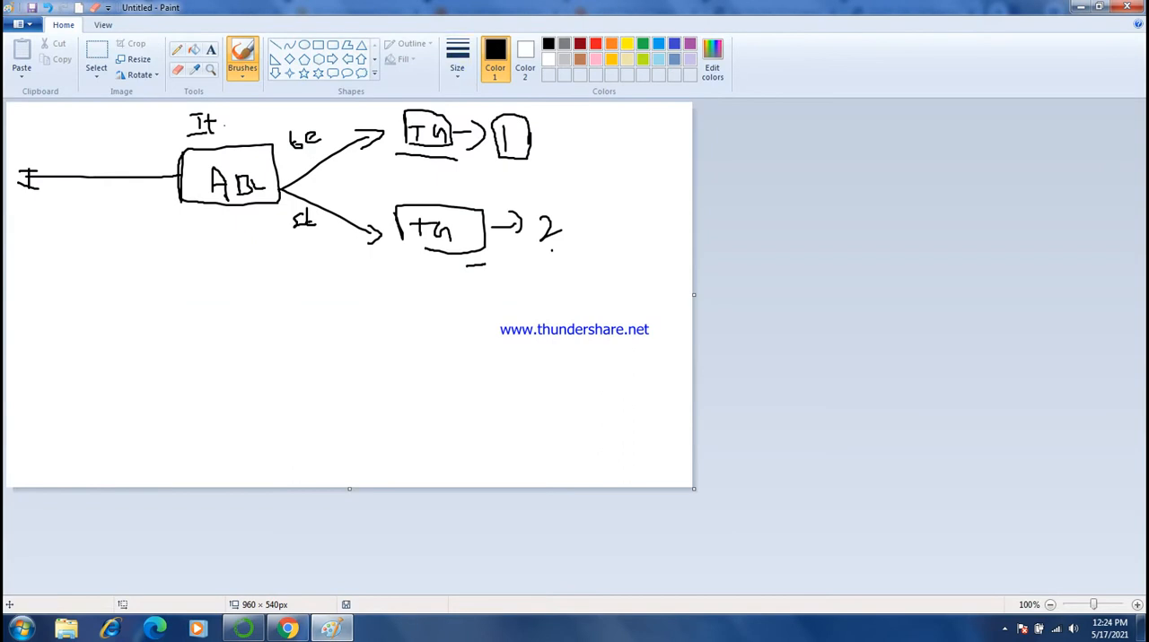
{"action": "left_click", "coordinate": [1080, 6]}
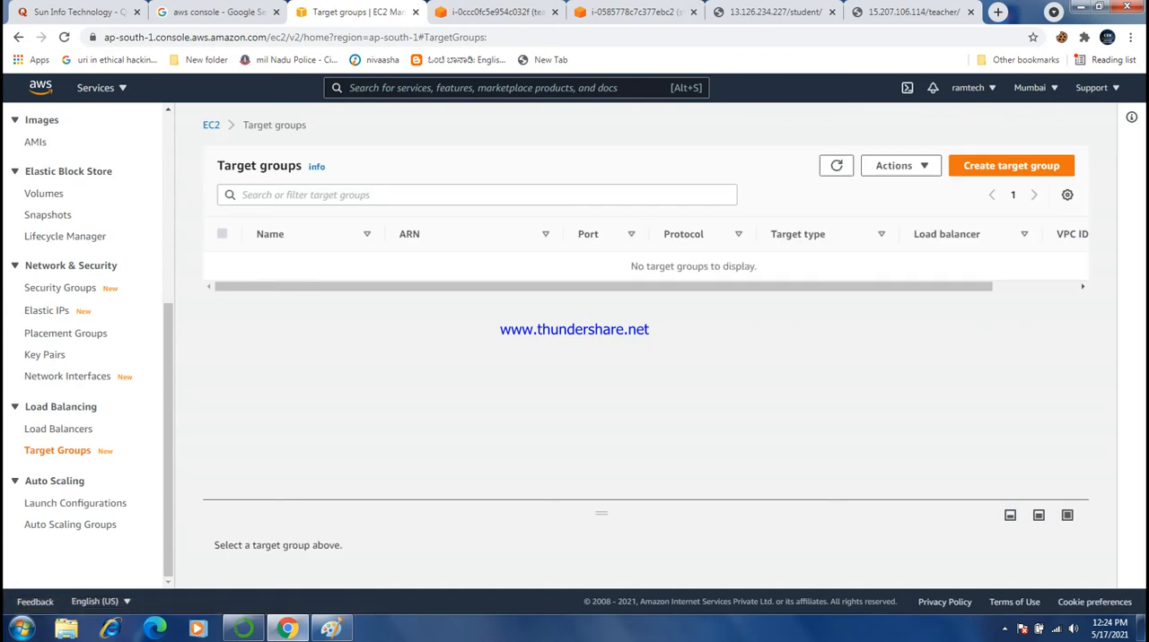
{"action": "left_click", "coordinate": [1011, 165]}
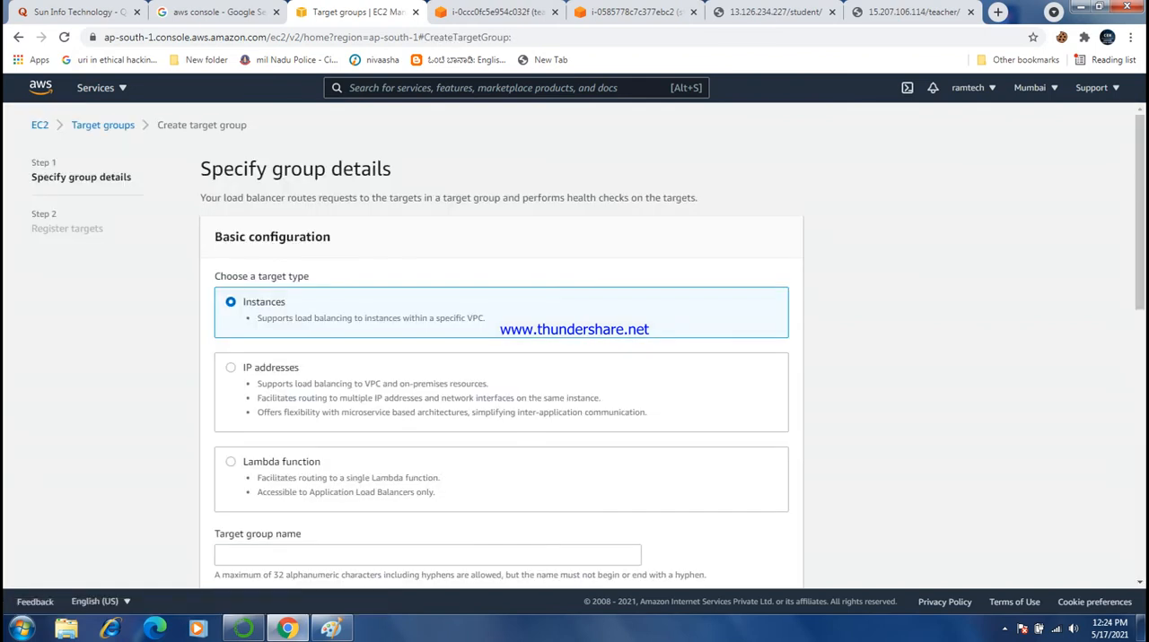
- Name the new instance-type target group student and select the VPC vpc-0a9c1f1b85c68c99c
{"action": "left_click_drag", "start_coordinate": [1140, 202], "coordinate": [1140, 229]}
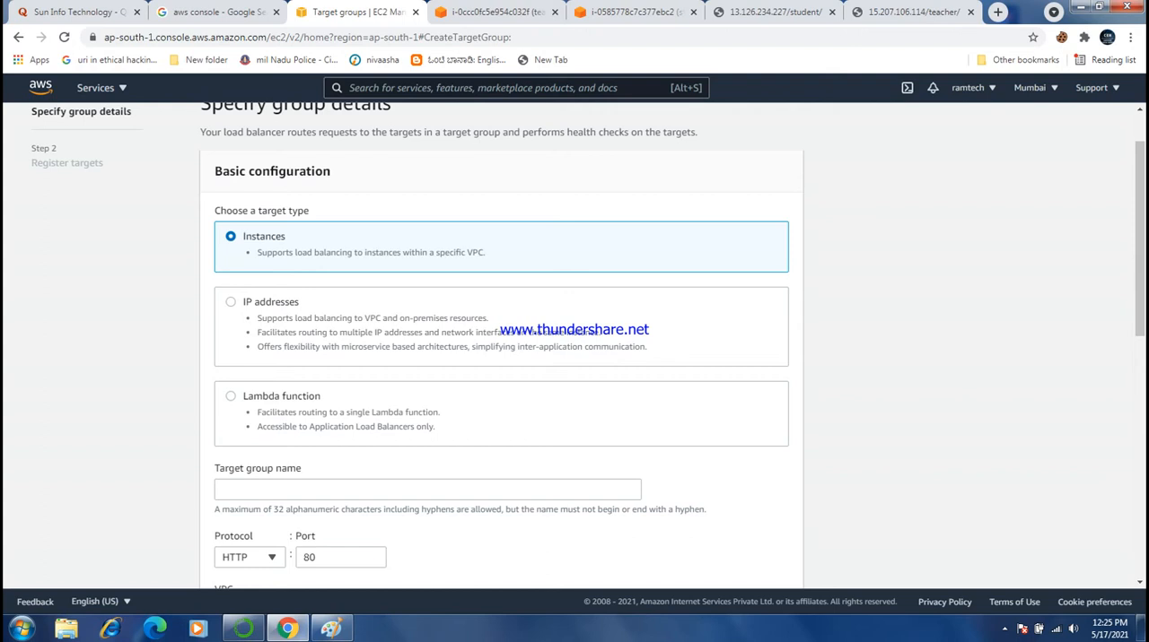
{"action": "scroll", "coordinate": [501, 350], "scroll_direction": "down", "scroll_amount": 3}
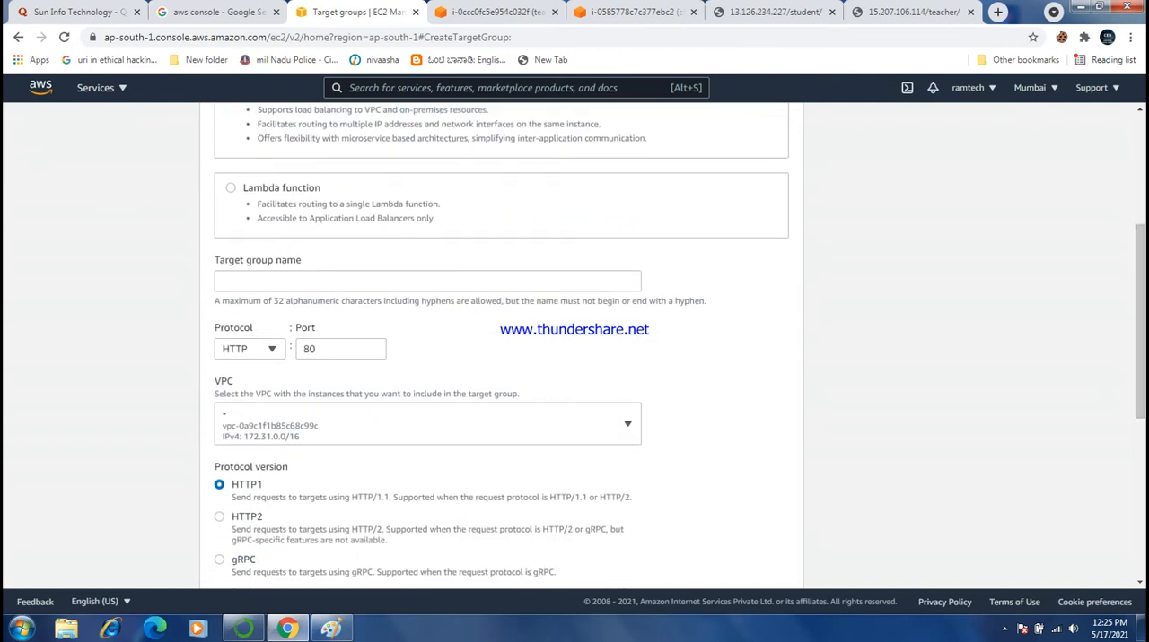
{"action": "left_click", "coordinate": [427, 281]}
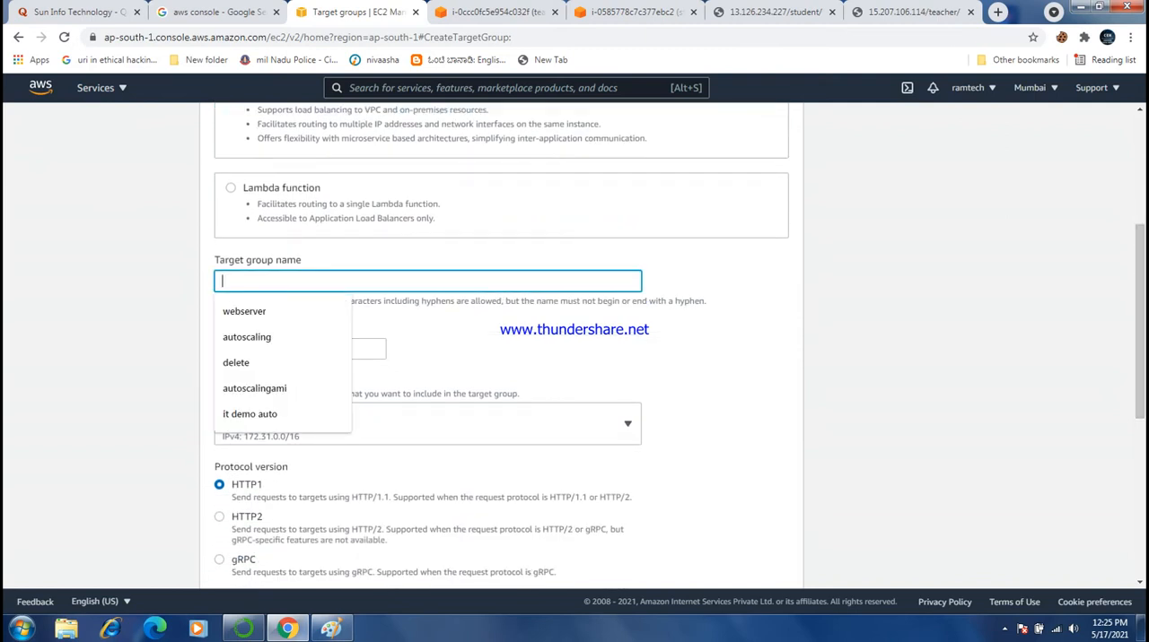
{"action": "type", "text": "st"}
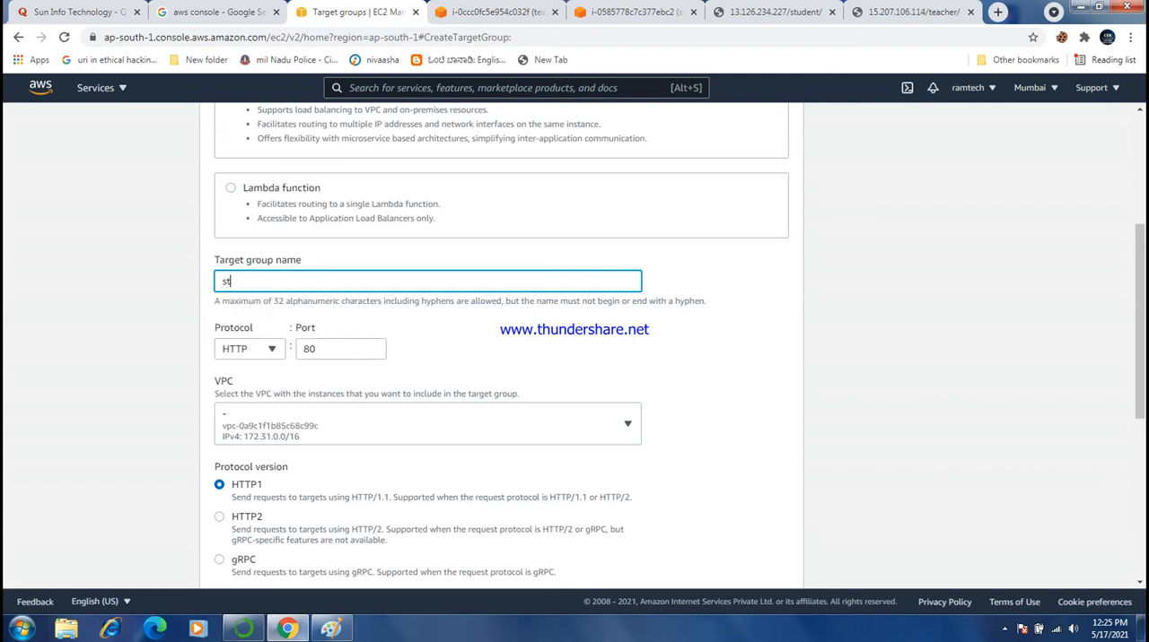
{"action": "type", "text": "udent"}
{"action": "left_click", "coordinate": [718, 376]}
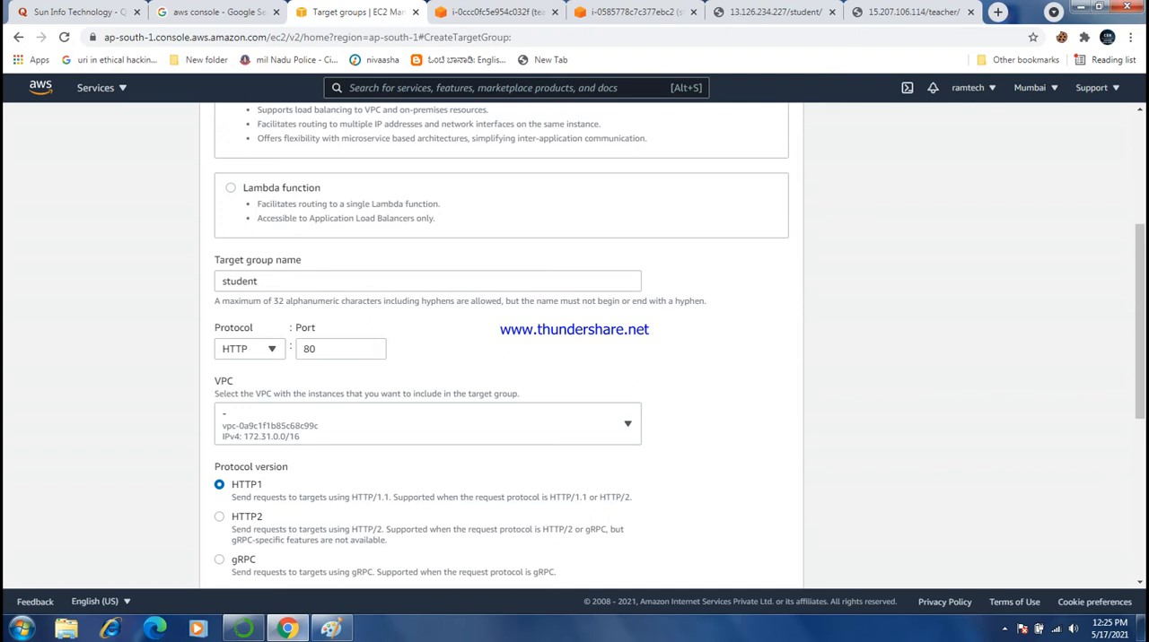
{"action": "left_click", "coordinate": [427, 425]}
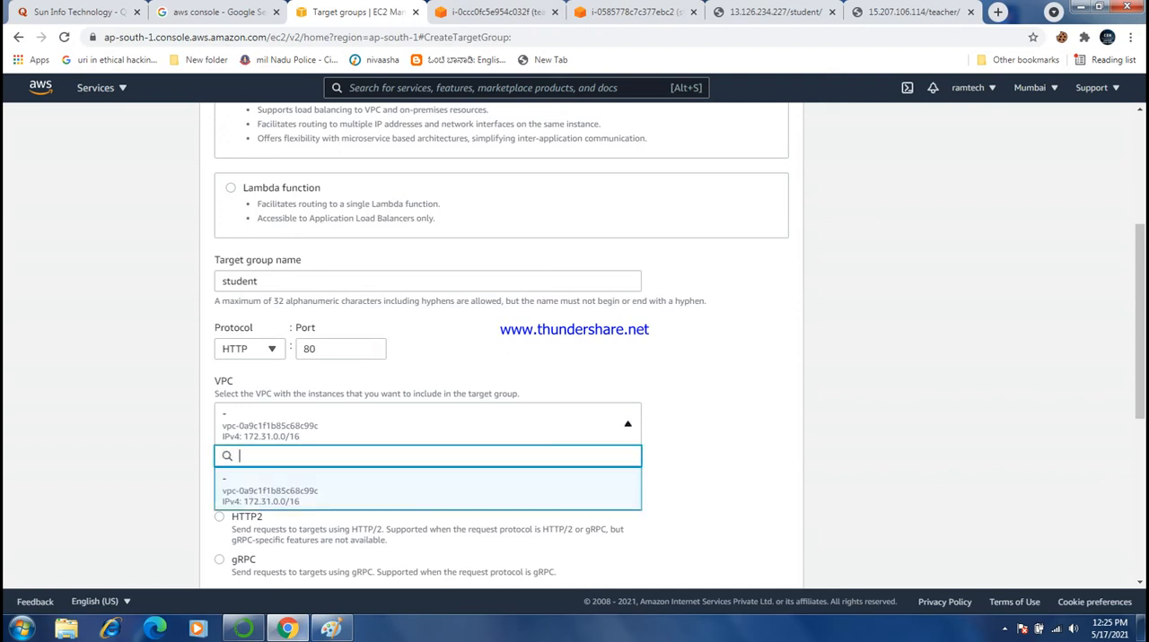
{"action": "left_click", "coordinate": [427, 490]}
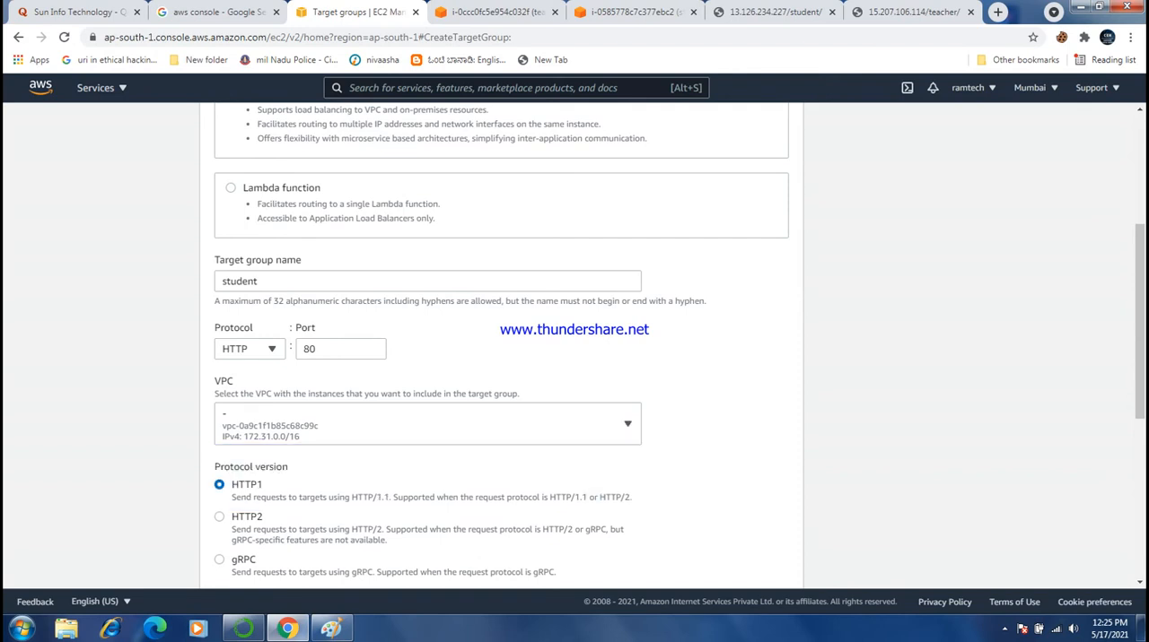
- Begin the student target group's health check path with /s
{"action": "left_click_drag", "start_coordinate": [1139, 323], "coordinate": [1139, 403]}
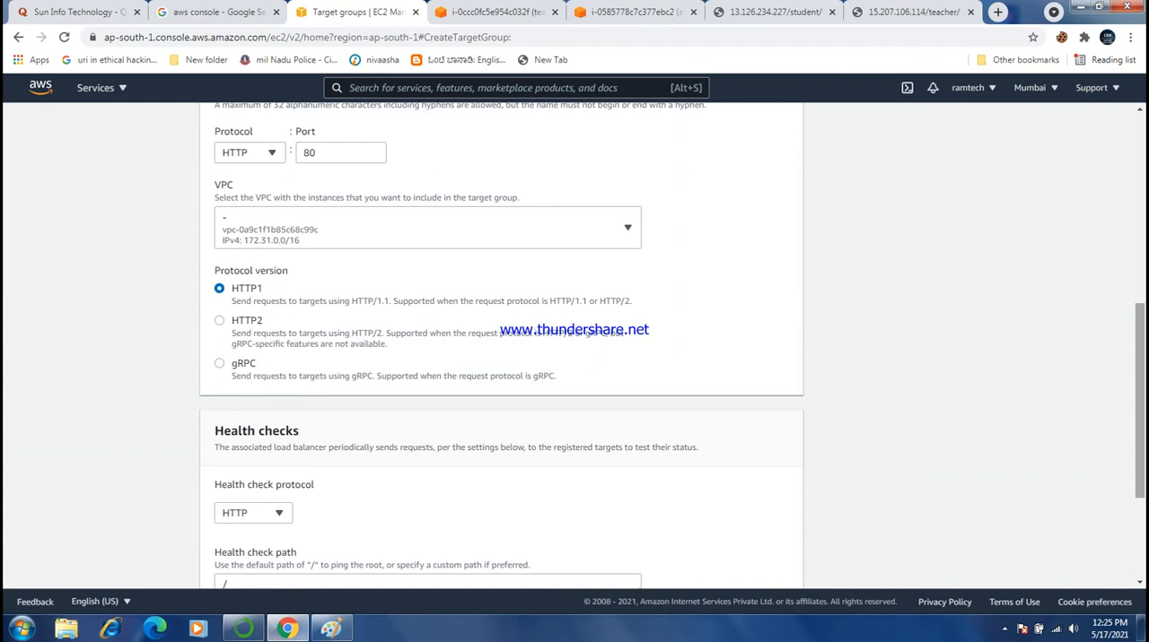
{"action": "scroll", "coordinate": [574, 346], "scroll_direction": "down", "scroll_amount": 2}
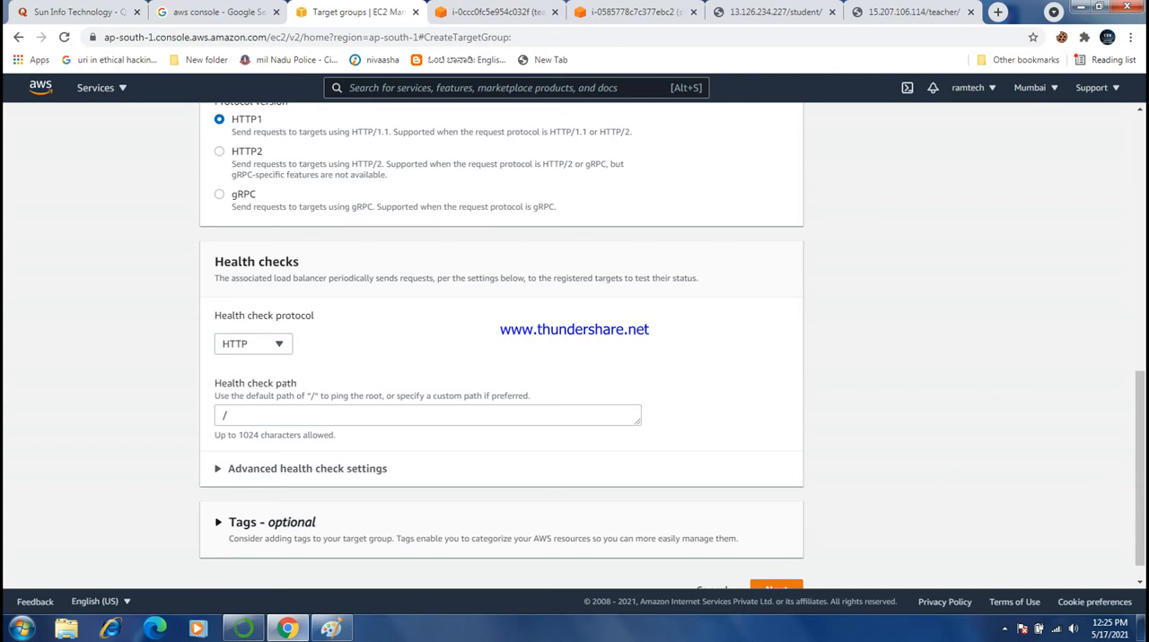
{"action": "left_click", "coordinate": [427, 416]}
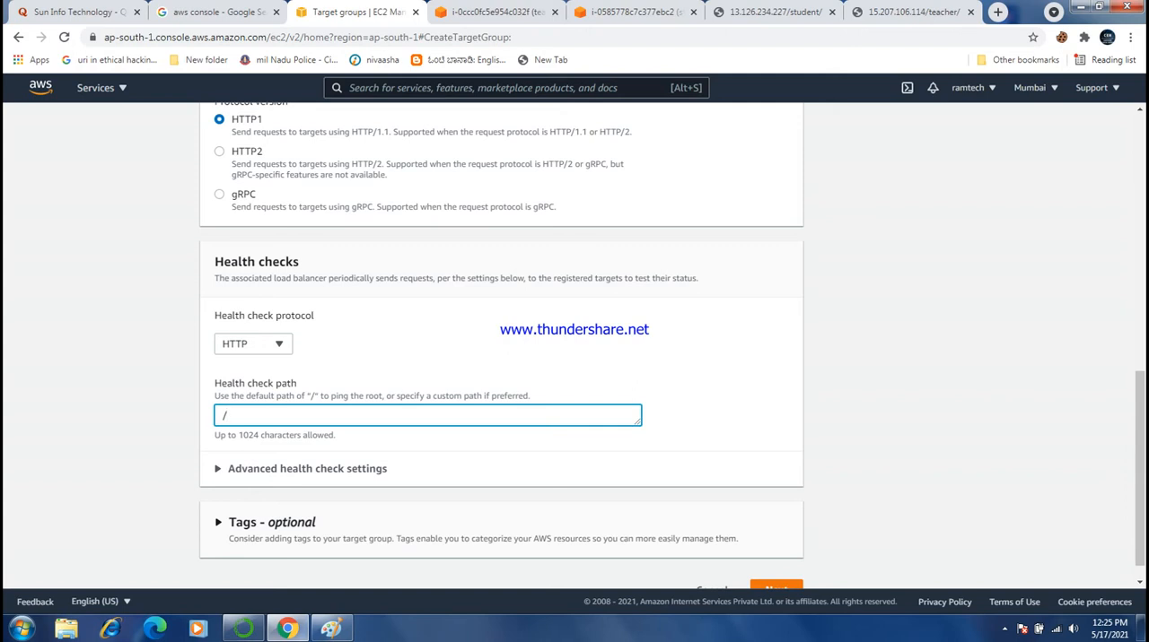
{"action": "type", "text": "s"}
{"action": "scroll", "coordinate": [574, 359], "scroll_direction": "up", "scroll_amount": 5}
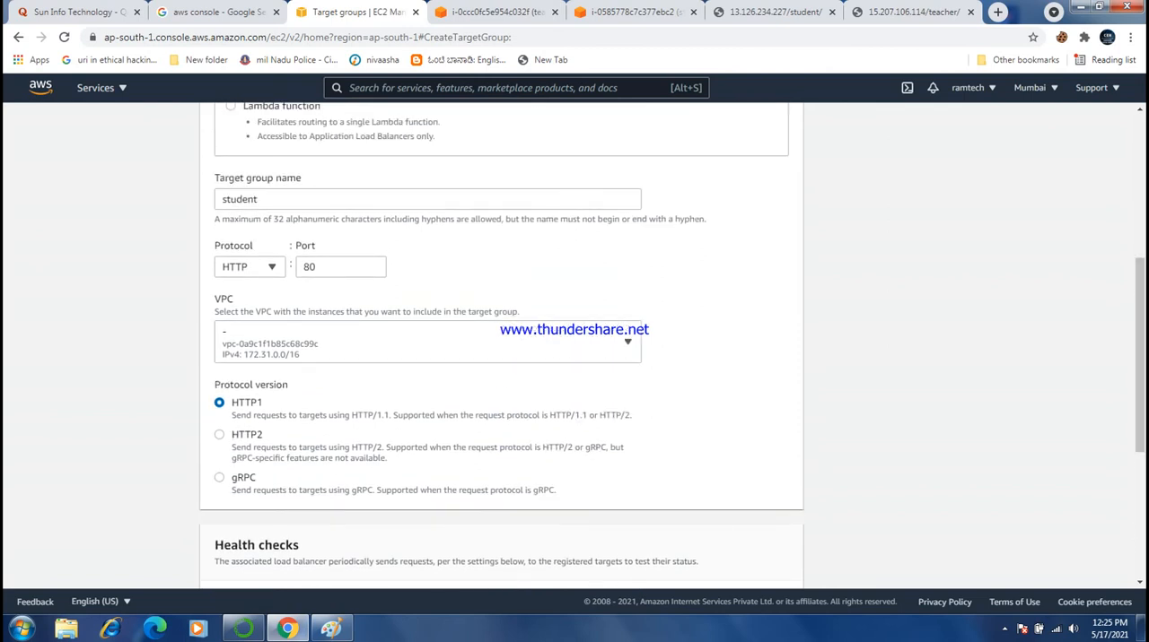
{"action": "left_click_drag", "start_coordinate": [1140, 356], "coordinate": [1139, 479]}
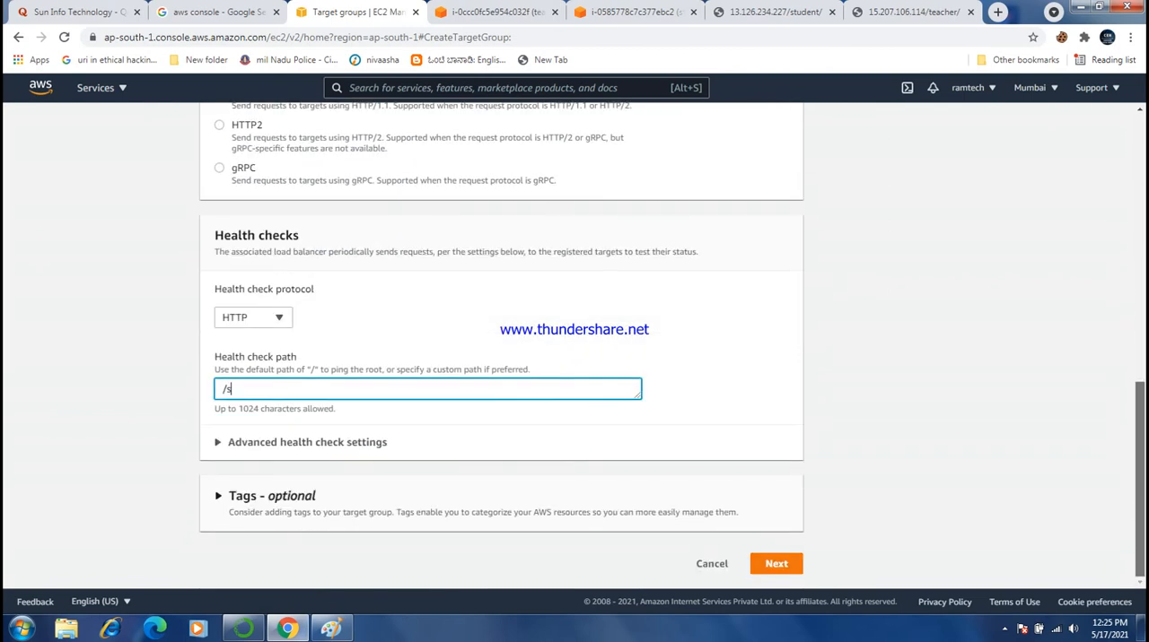
- Check the student web page and both instance terminals, and return to the target group form
{"action": "left_click", "coordinate": [775, 13]}
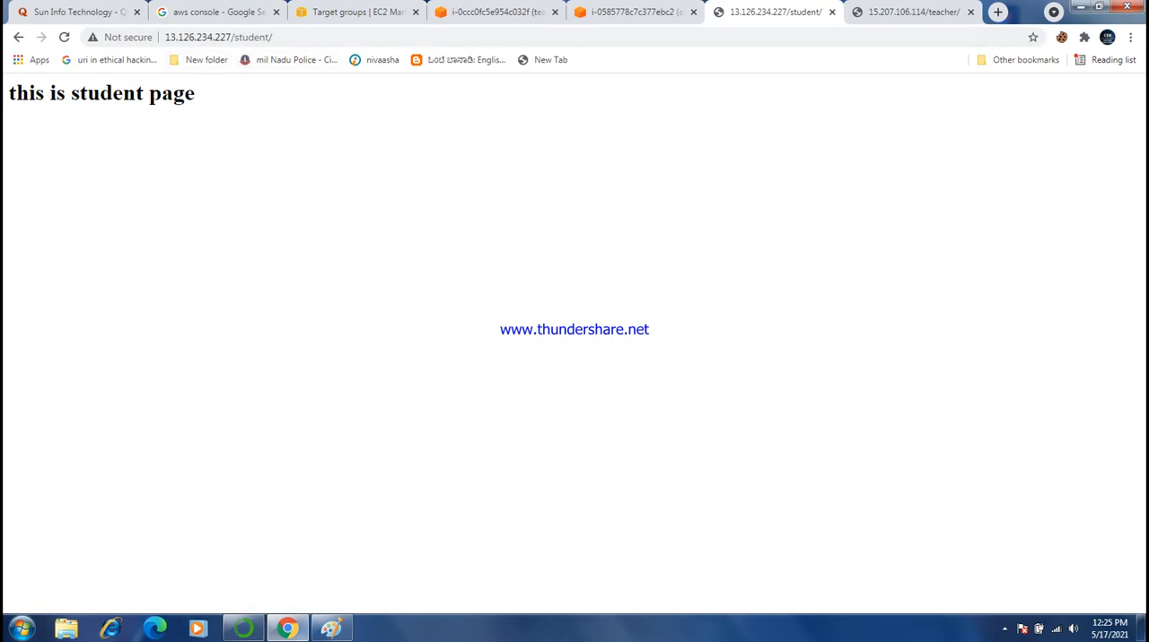
{"action": "left_click", "coordinate": [496, 12]}
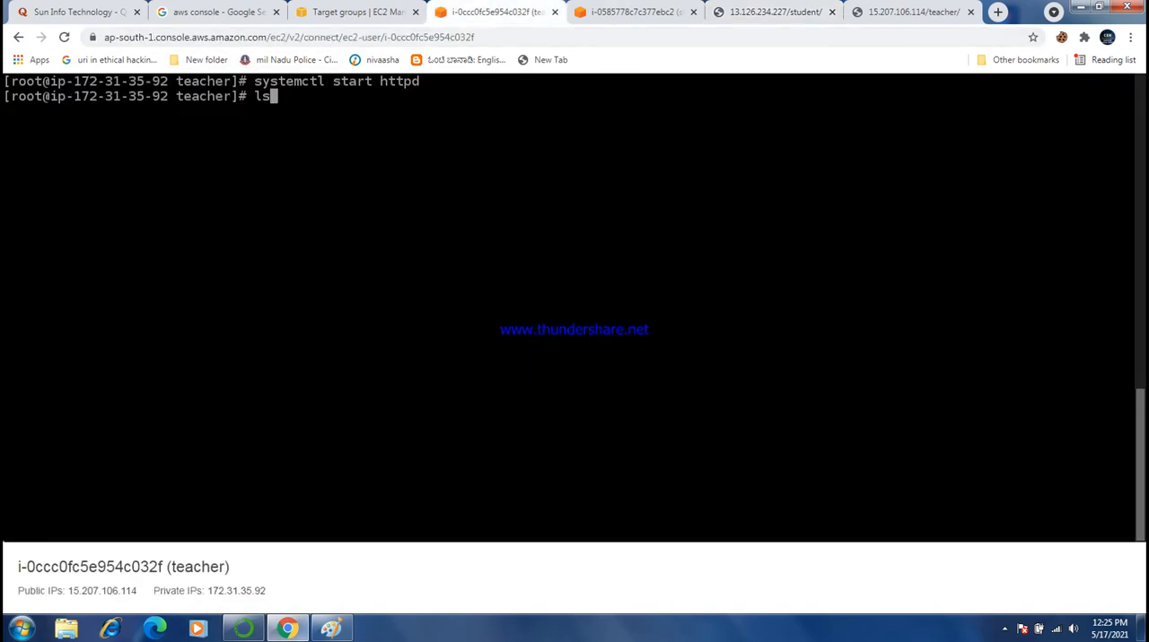
{"action": "left_click", "coordinate": [632, 13]}
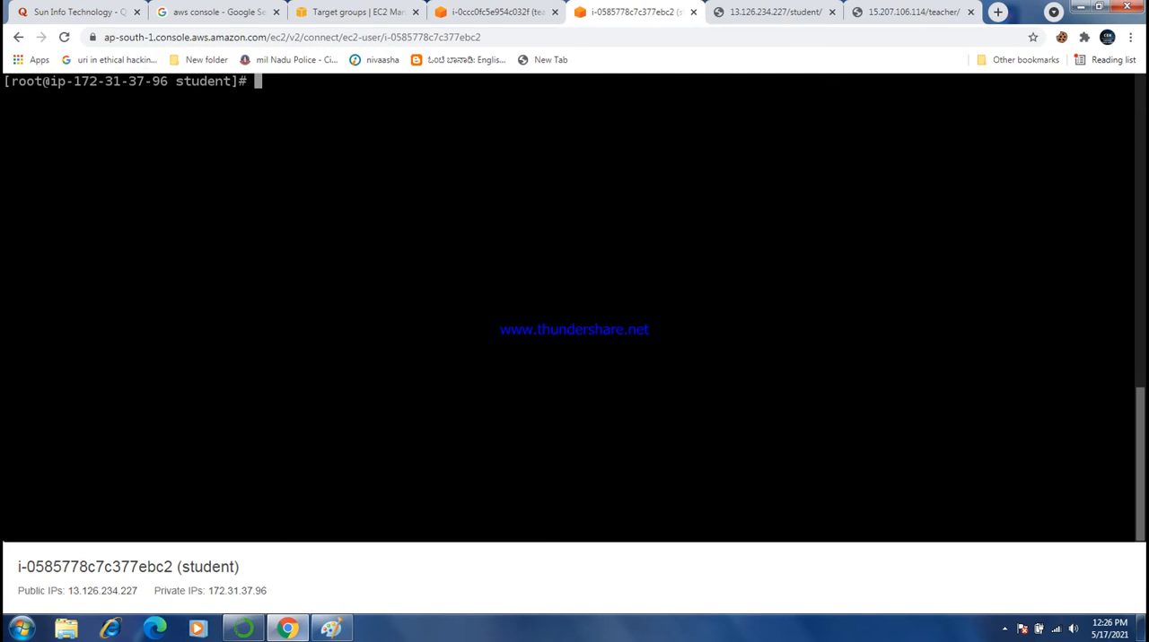
{"action": "left_click", "coordinate": [775, 12]}
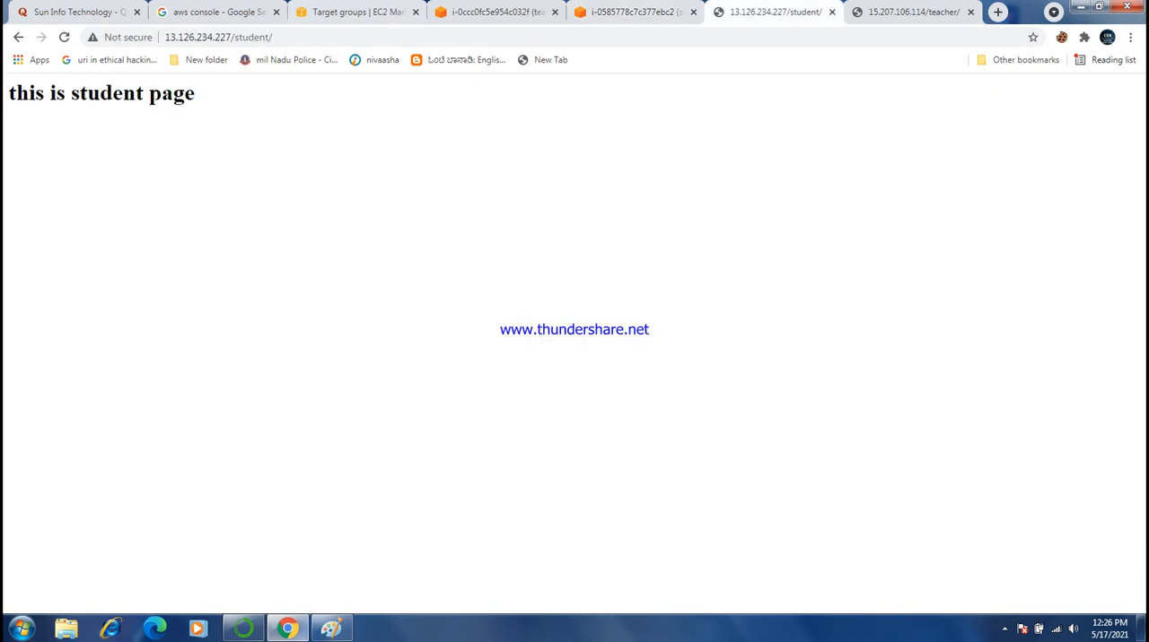
{"action": "left_click", "coordinate": [357, 12]}
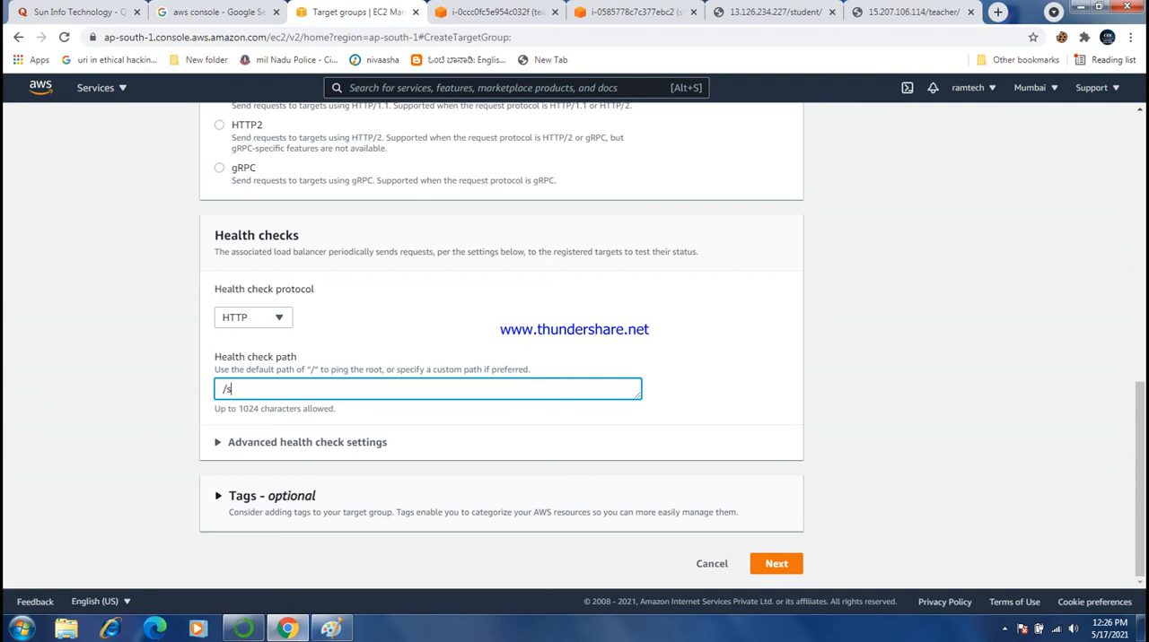
- Complete the health check path as /student/index.html and proceed to registering targets
{"action": "type", "text": "tudent"}
{"action": "type", "text": "/index.html"}
{"action": "left_click", "coordinate": [777, 563]}
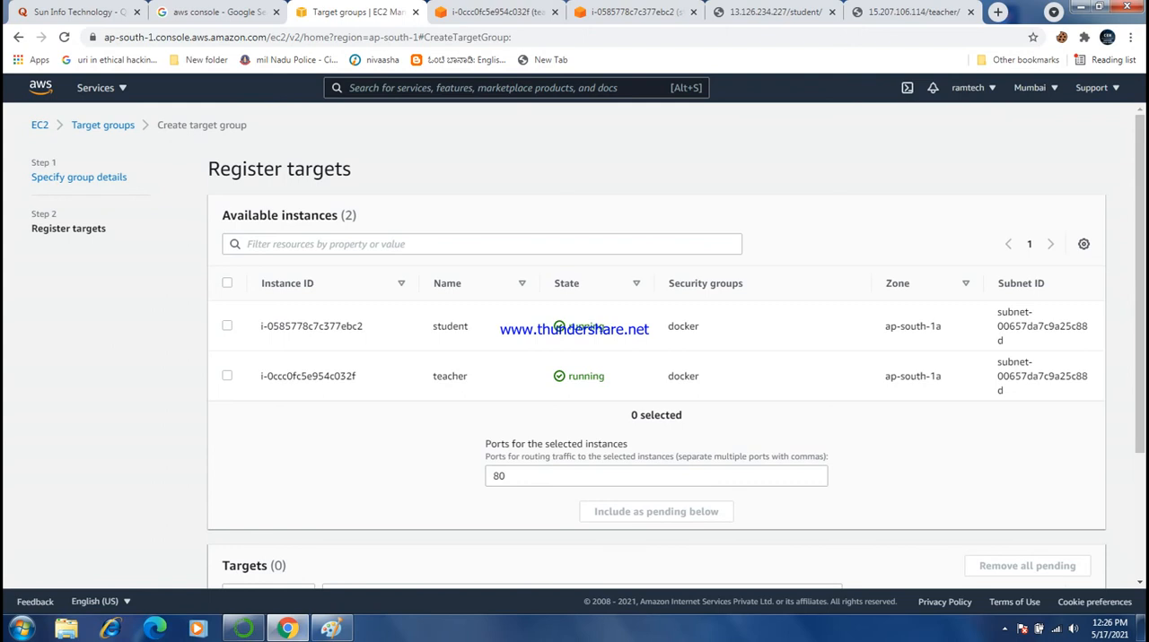
- Add the student instance as a pending target on port 80 and create the target group
{"action": "left_click_drag", "start_coordinate": [1139, 284], "coordinate": [1139, 310]}
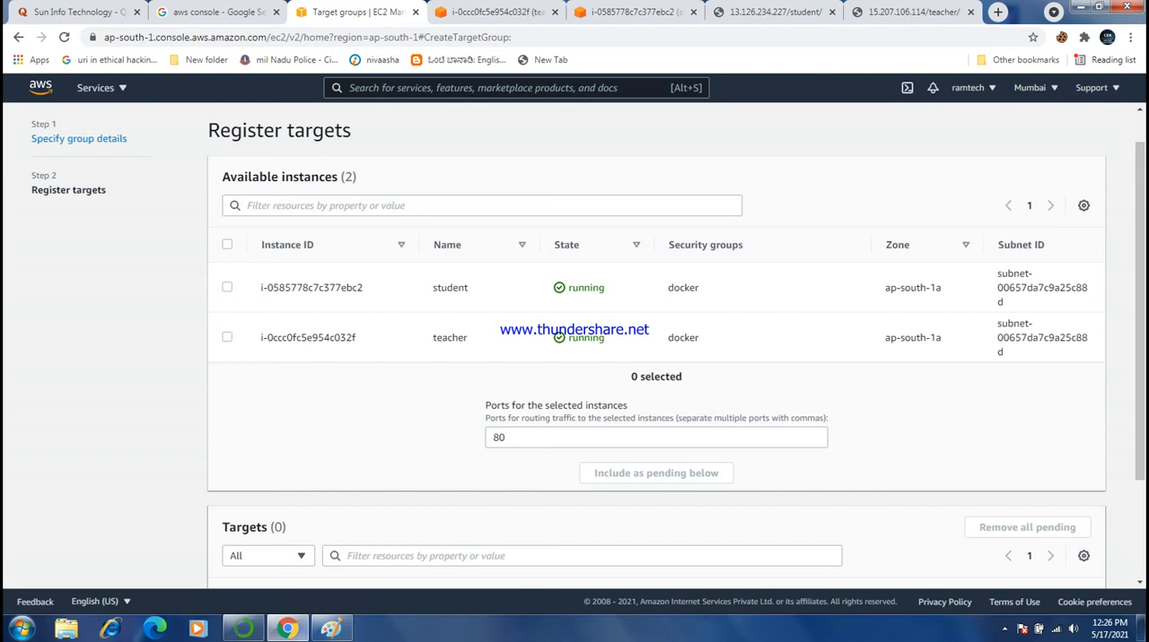
{"action": "left_click", "coordinate": [227, 287]}
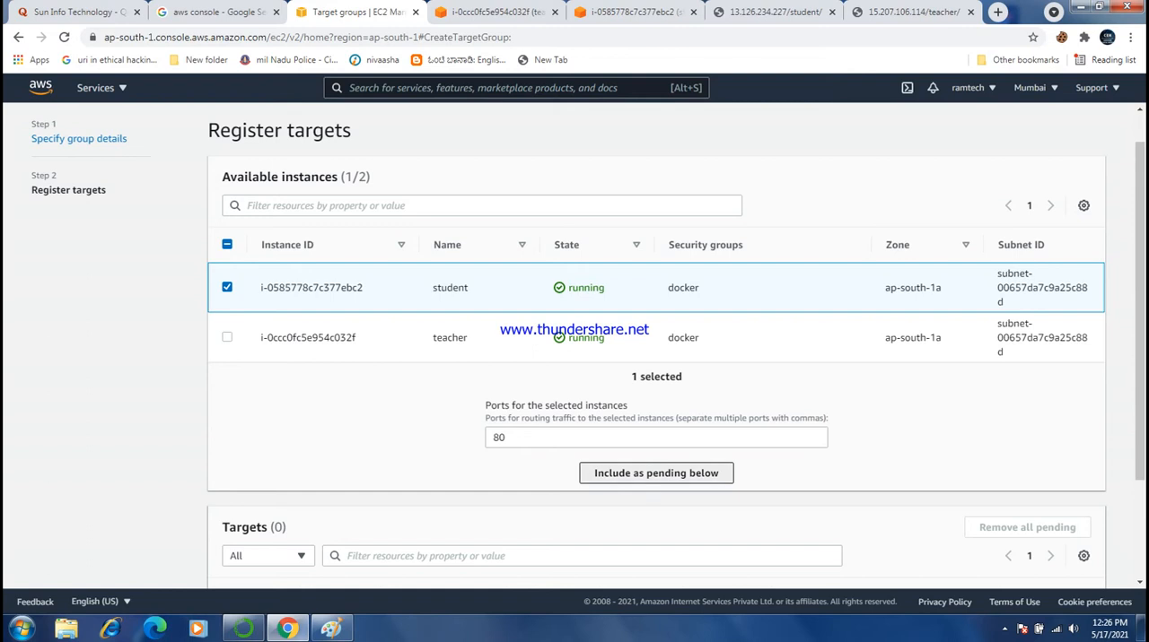
{"action": "left_click", "coordinate": [656, 473]}
{"action": "left_click_drag", "start_coordinate": [1140, 377], "coordinate": [1139, 476]}
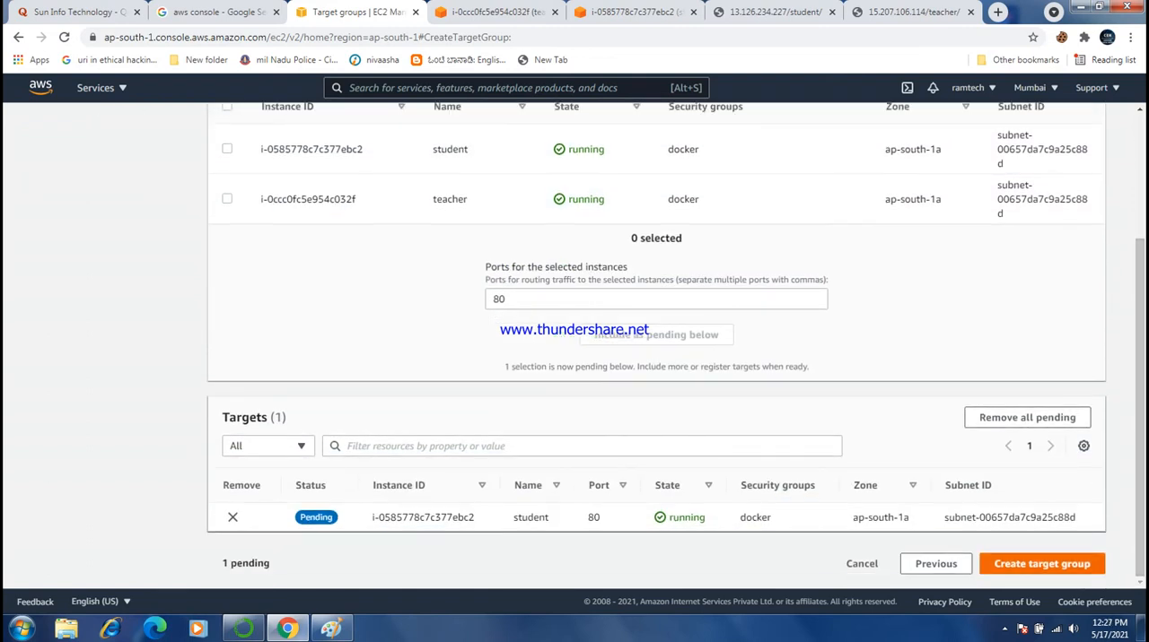
{"action": "left_click", "coordinate": [1041, 563]}
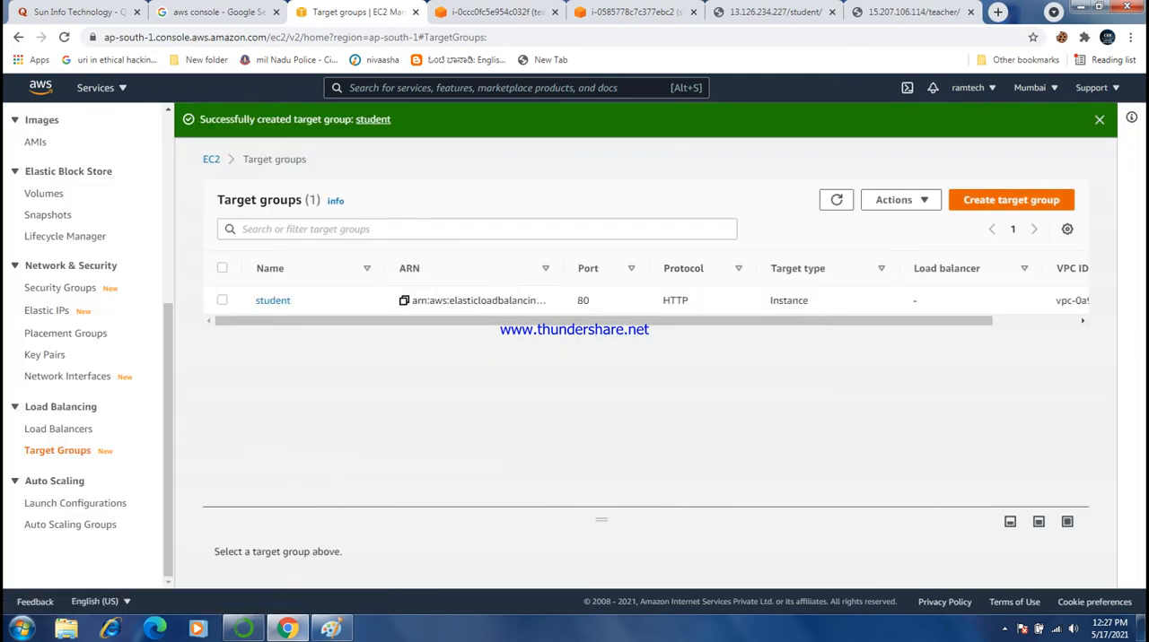
- Start a second target group, set its health check path to /teacher/index.html and try to proceed
{"action": "left_click", "coordinate": [1012, 200]}
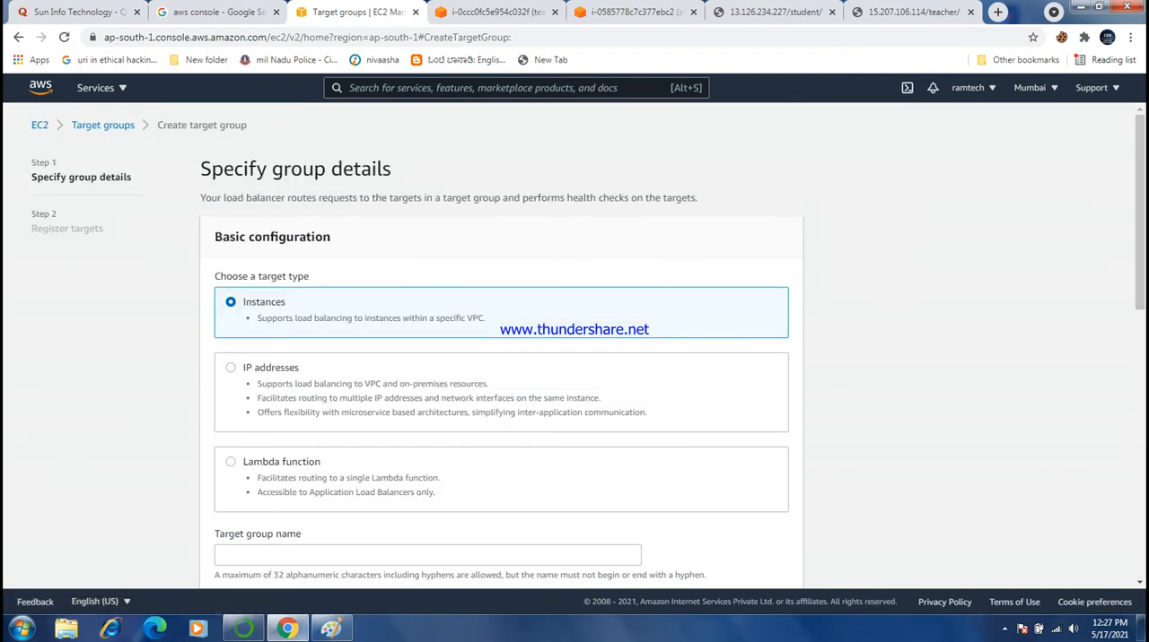
{"action": "scroll", "coordinate": [1140, 216], "scroll_direction": "down", "scroll_amount": 4}
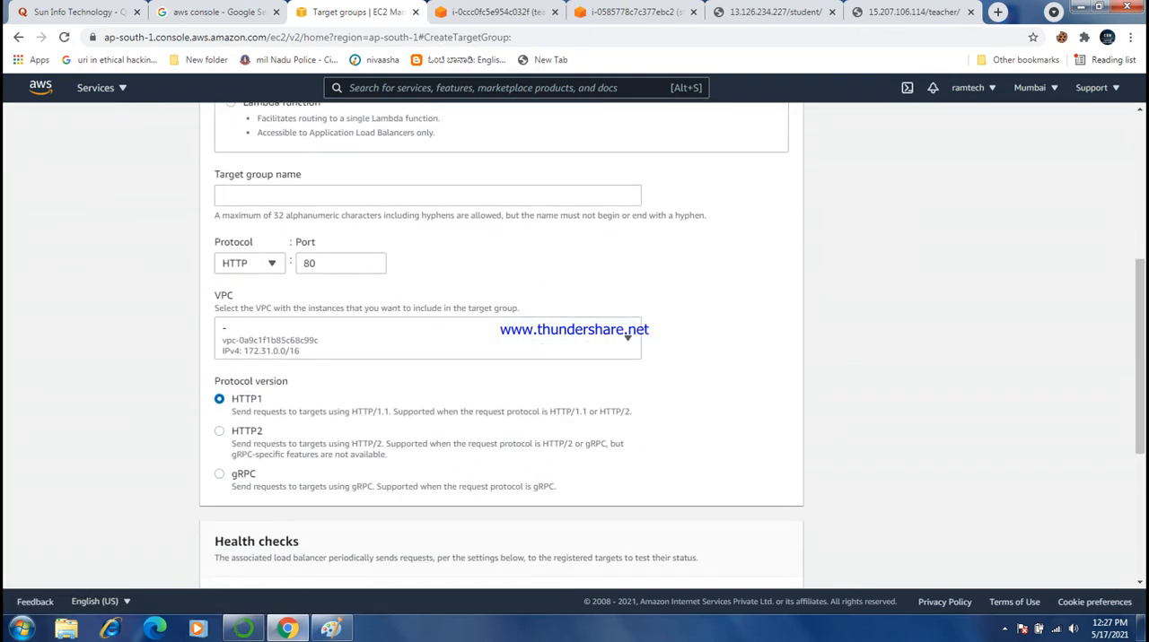
{"action": "scroll", "coordinate": [1140, 359], "scroll_direction": "down", "scroll_amount": 3}
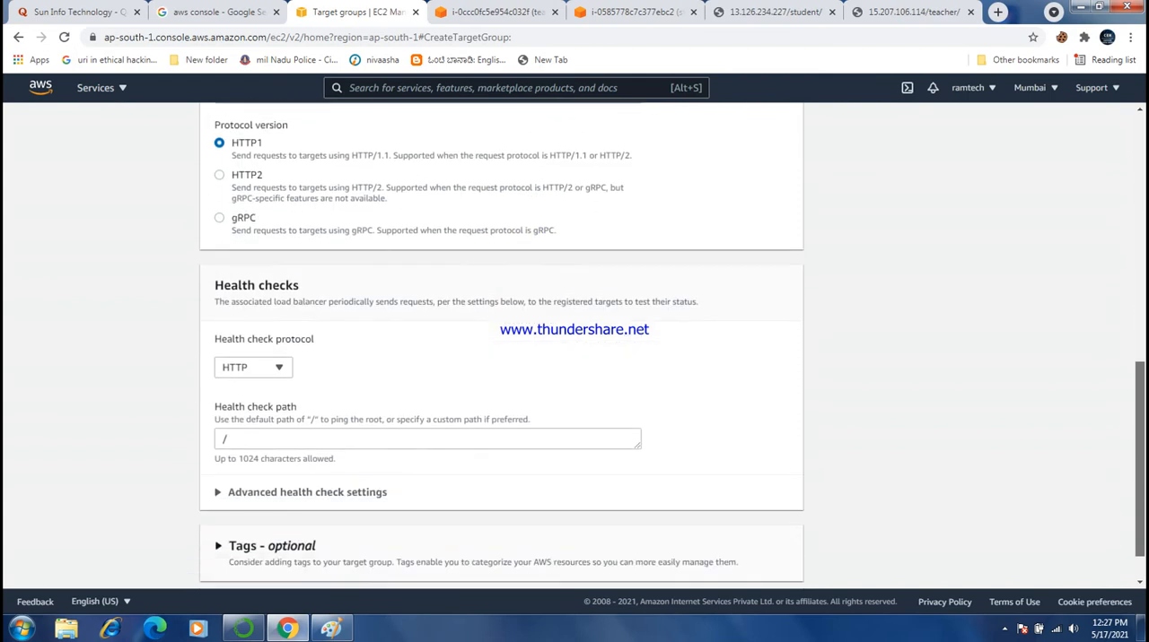
{"action": "left_click", "coordinate": [228, 439]}
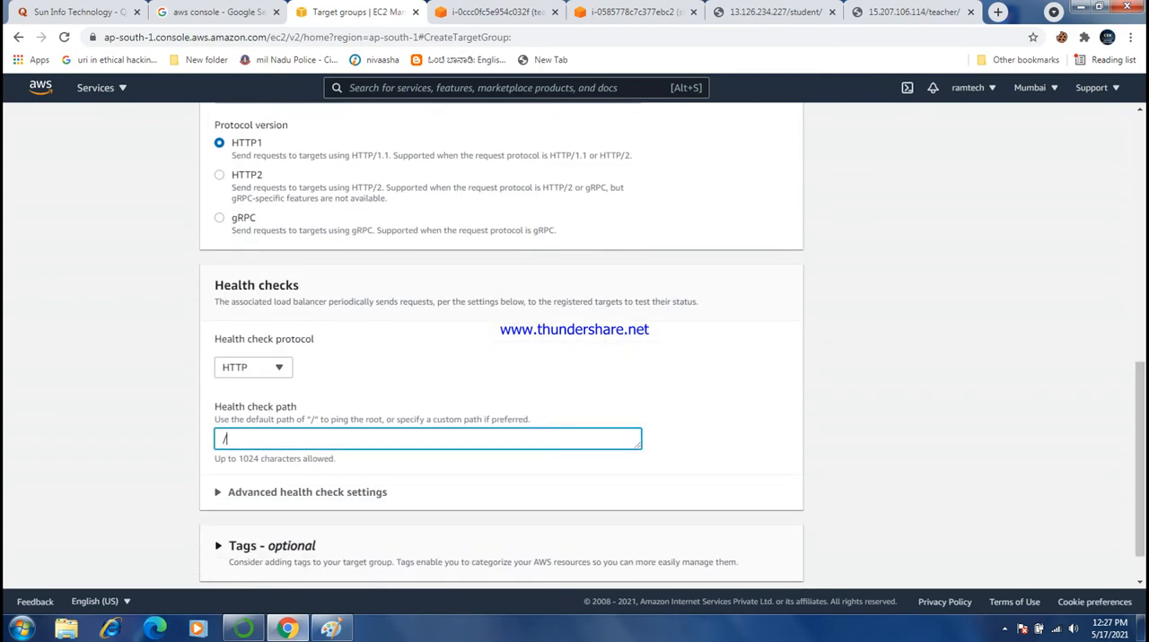
{"action": "type", "text": "teacher/index.html"}
{"action": "left_click_drag", "start_coordinate": [1139, 476], "coordinate": [1140, 499]}
{"action": "left_click", "coordinate": [776, 564]}
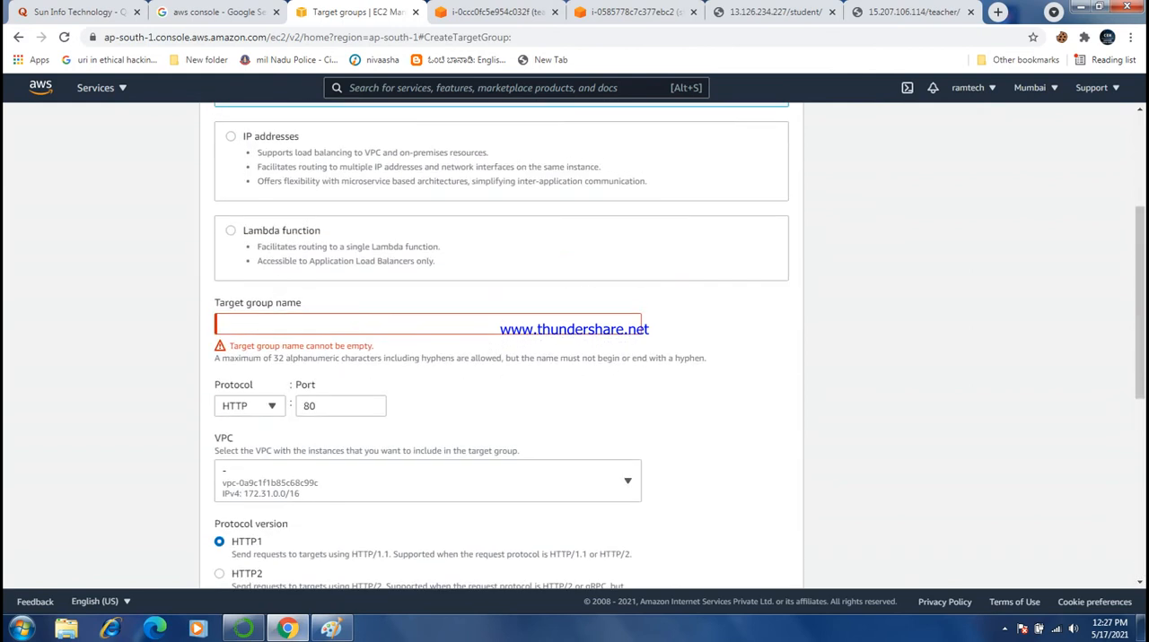
- Name the second target group teacher and proceed to registering targets
{"action": "type", "text": "teac"}
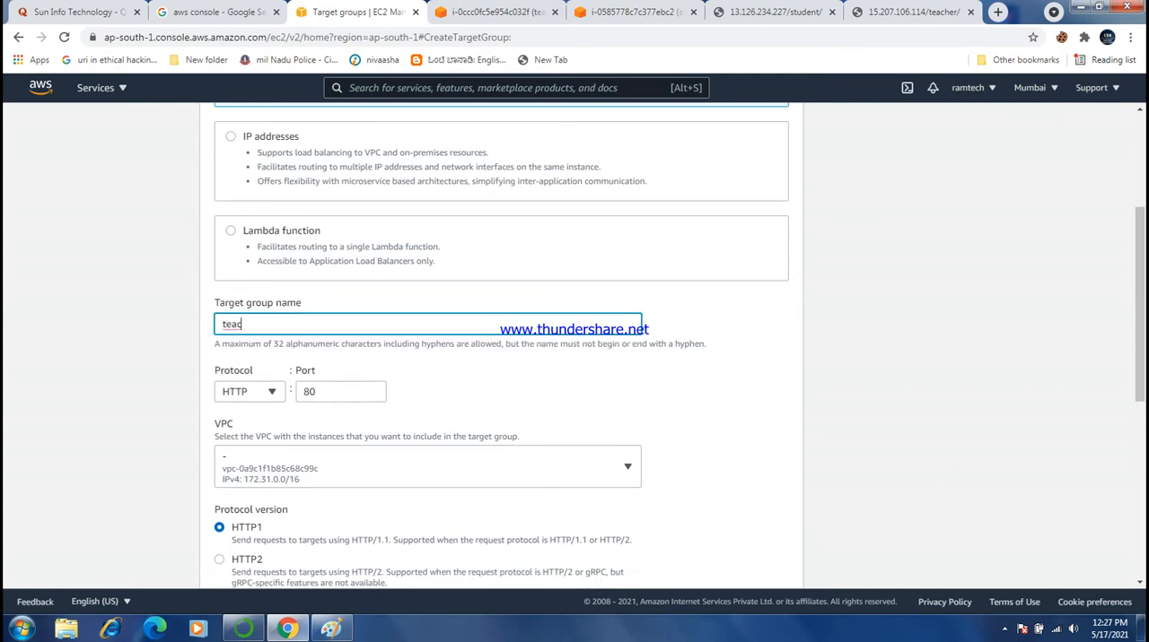
{"action": "type", "text": "her"}
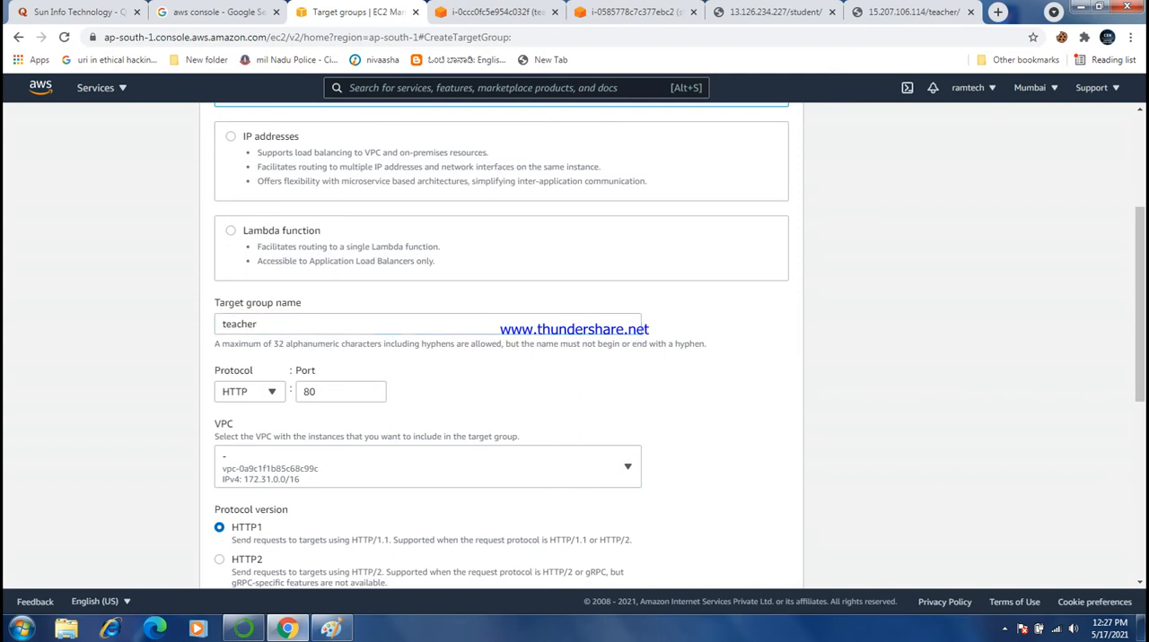
{"action": "left_click_drag", "start_coordinate": [1140, 304], "coordinate": [1139, 481]}
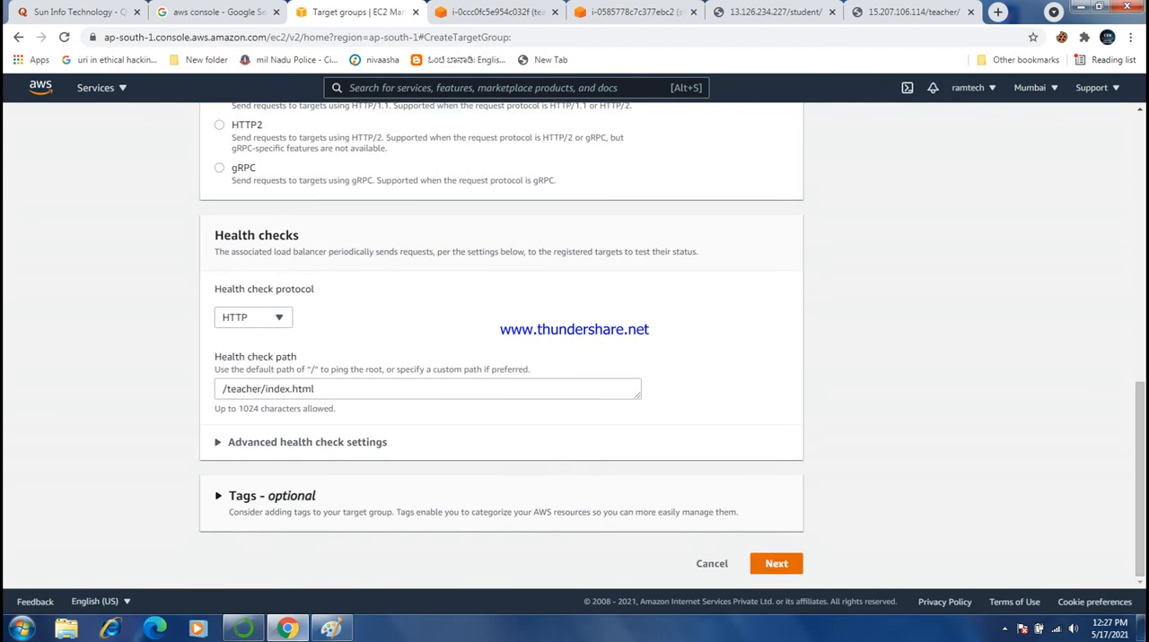
{"action": "left_click", "coordinate": [776, 563]}
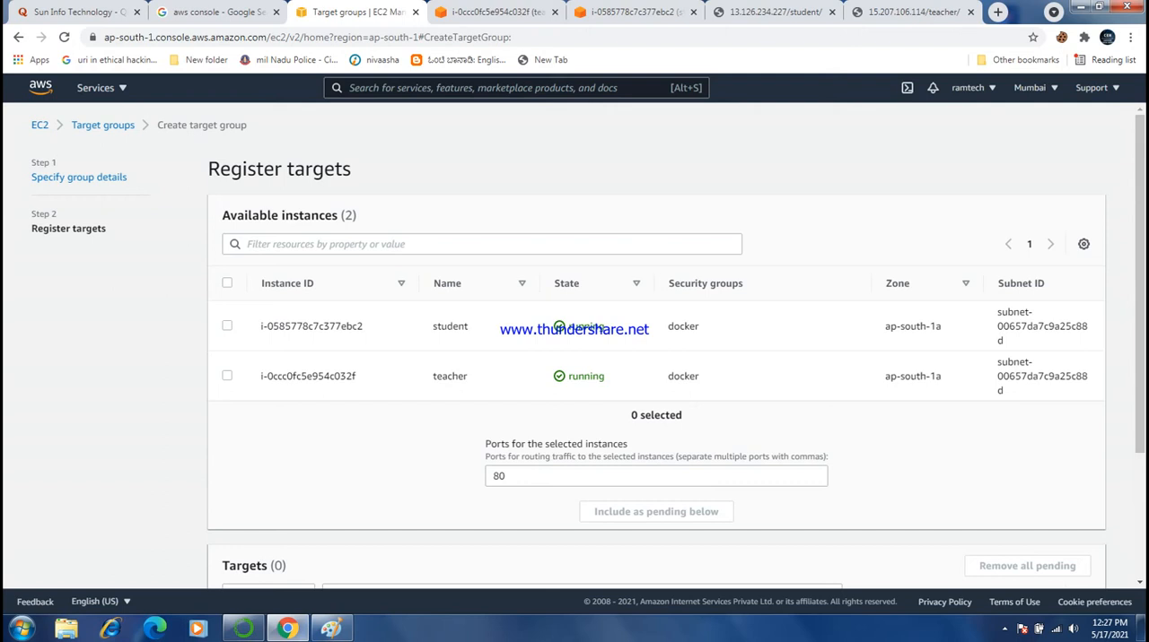
- Add the teacher instance as a pending target on port 80, create the target group and refresh the target group list
{"action": "left_click", "coordinate": [227, 376]}
{"action": "left_click", "coordinate": [332, 629]}
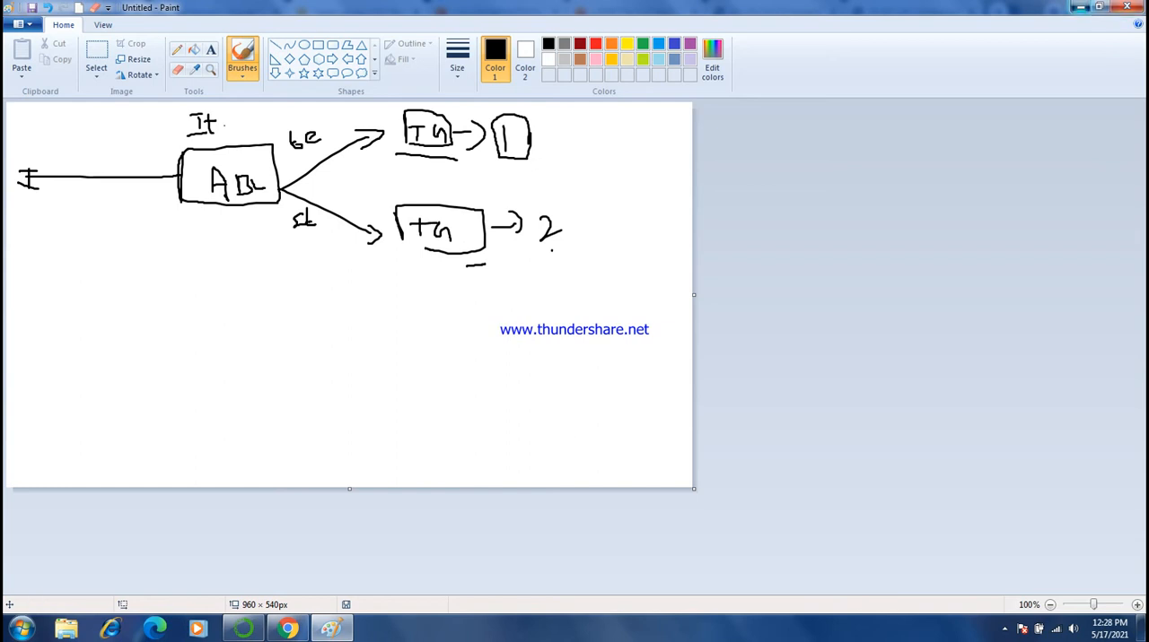
{"action": "left_click", "coordinate": [1080, 7]}
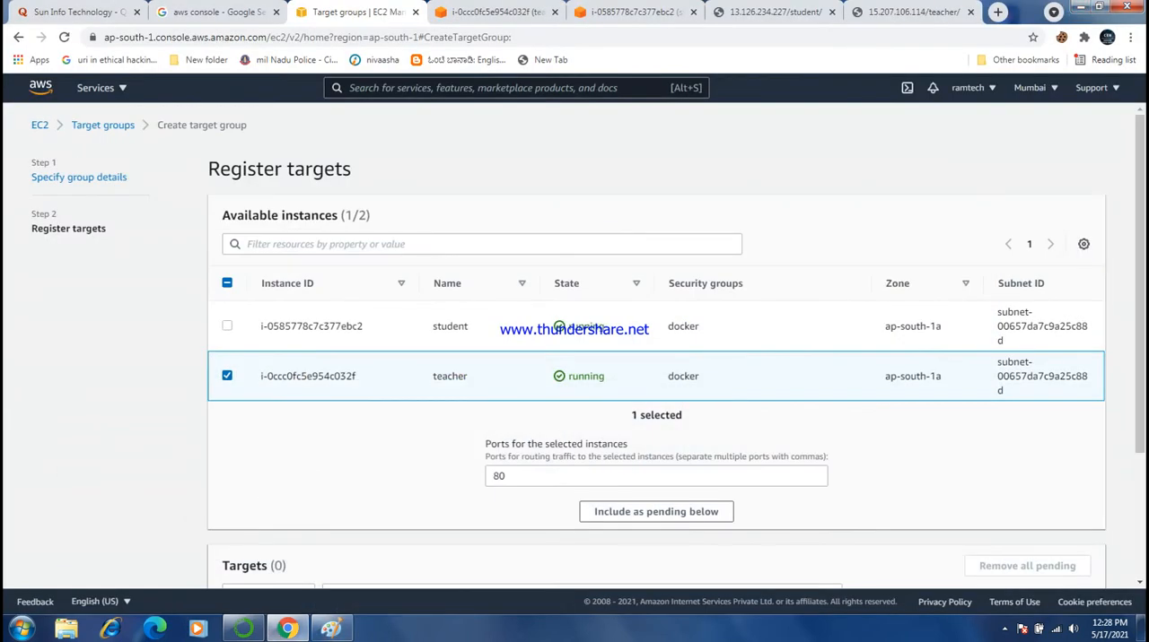
{"action": "scroll", "coordinate": [656, 359], "scroll_direction": "down", "scroll_amount": 1}
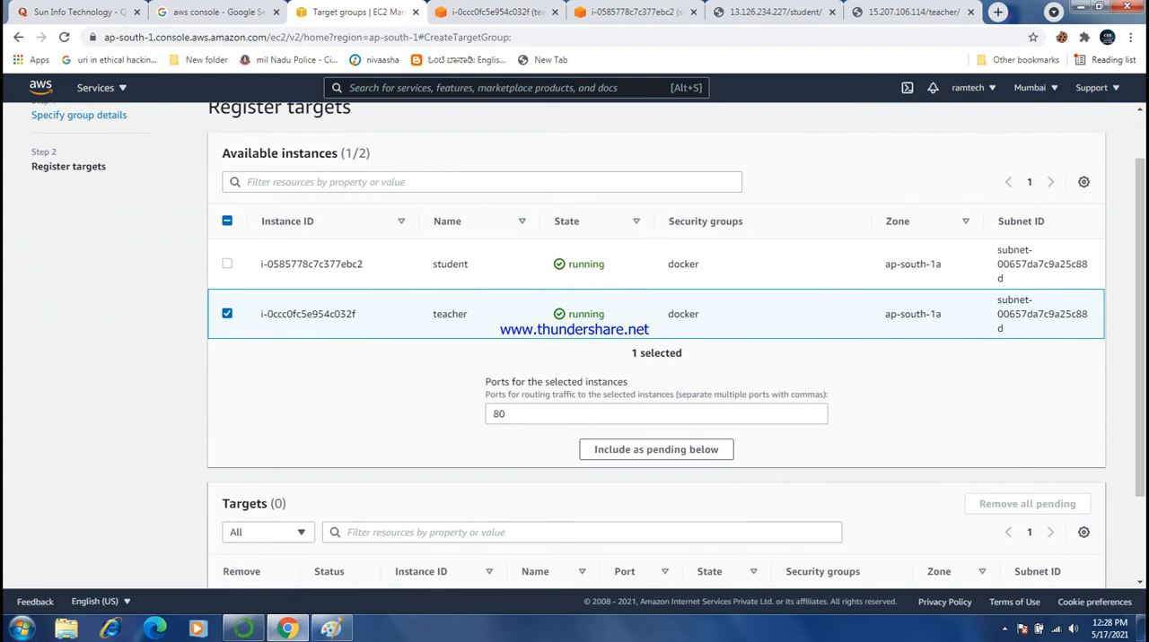
{"action": "left_click", "coordinate": [656, 450]}
{"action": "scroll", "coordinate": [656, 450], "scroll_direction": "down", "scroll_amount": 2}
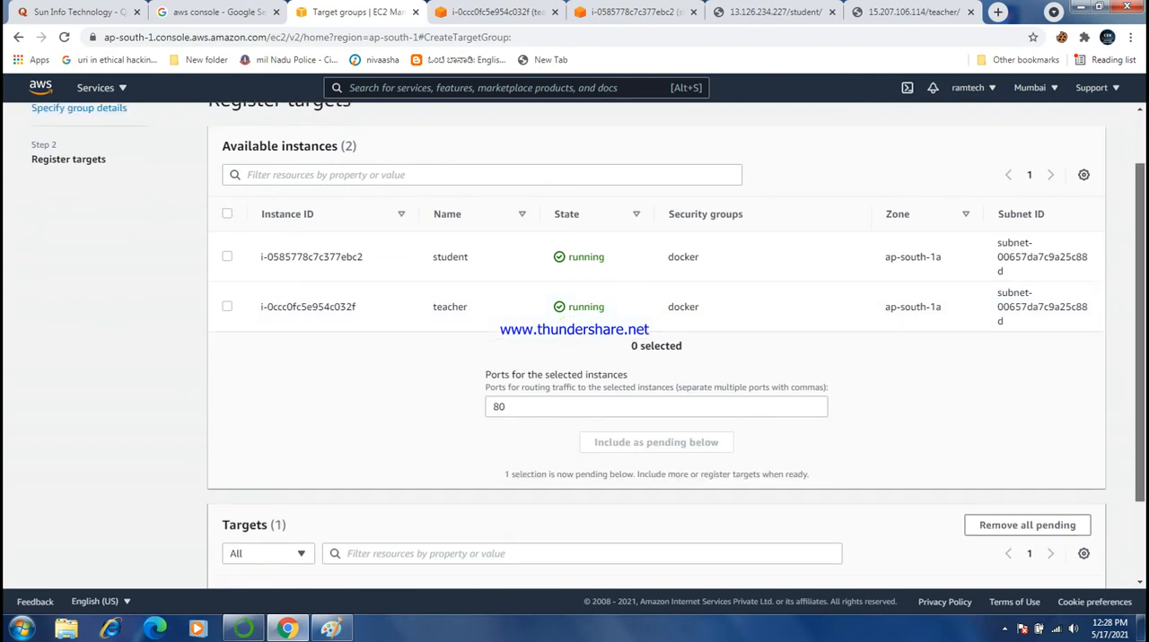
{"action": "left_click", "coordinate": [1041, 563]}
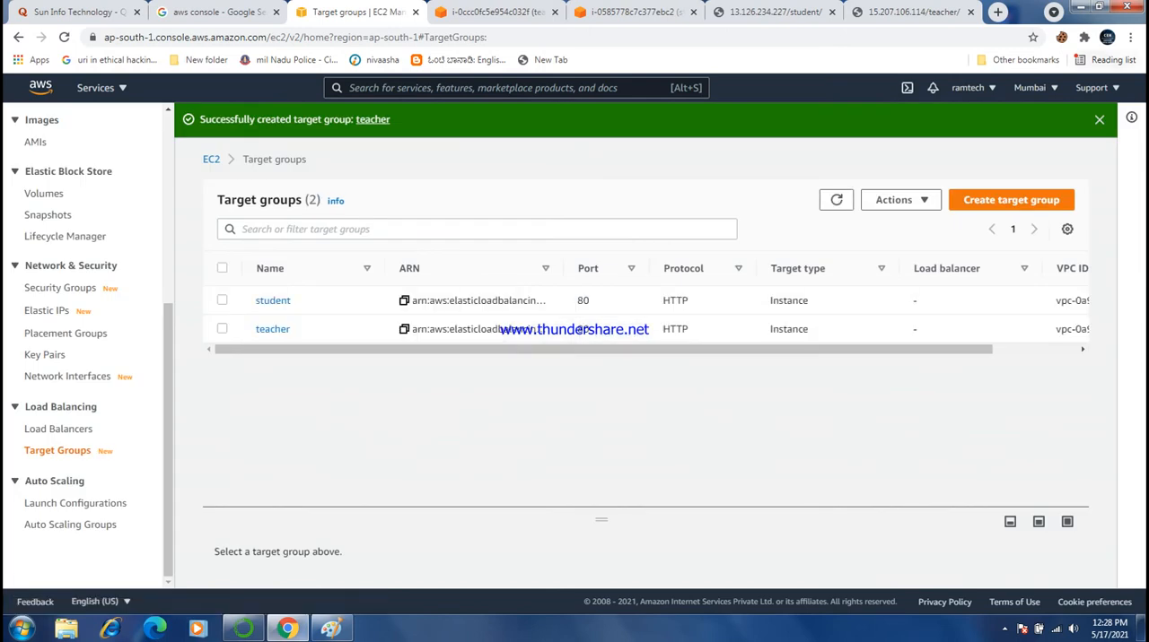
{"action": "left_click", "coordinate": [1099, 120]}
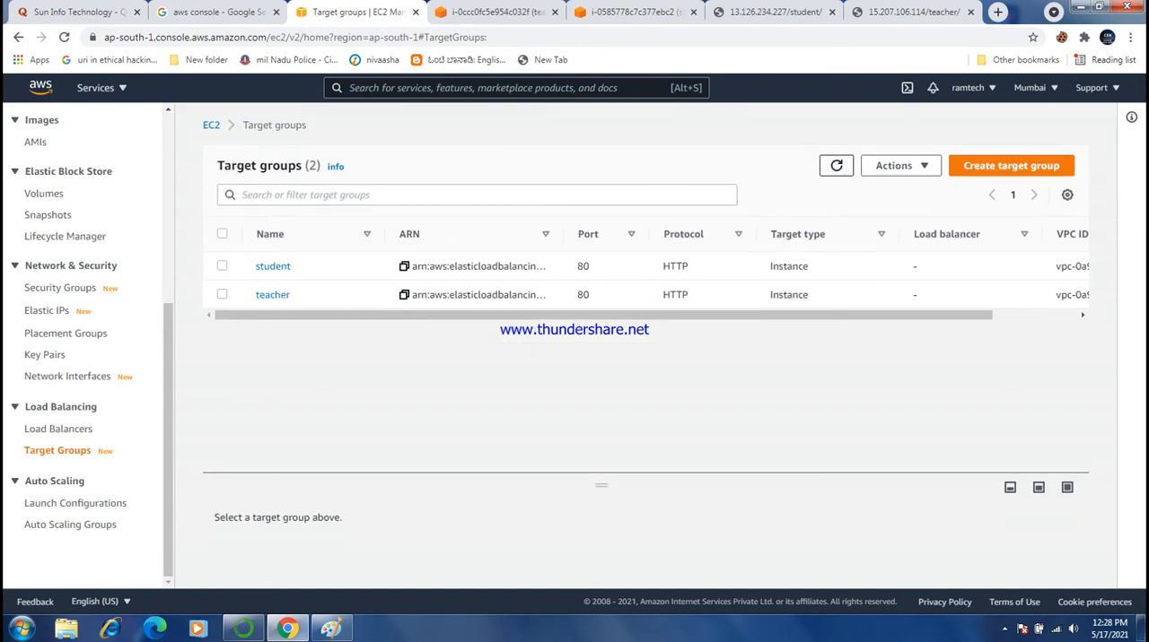
{"action": "left_click", "coordinate": [835, 165]}
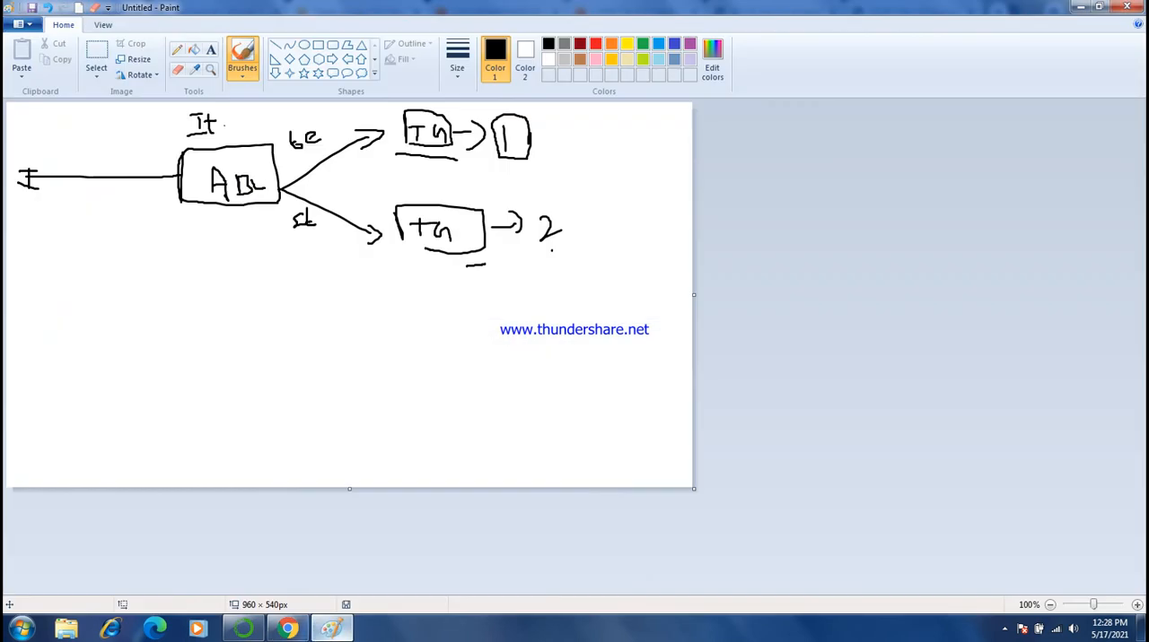
- Check the load balancer diagram in Paint, return to the AWS console and start creating a load balancer
{"action": "left_click", "coordinate": [331, 628]}
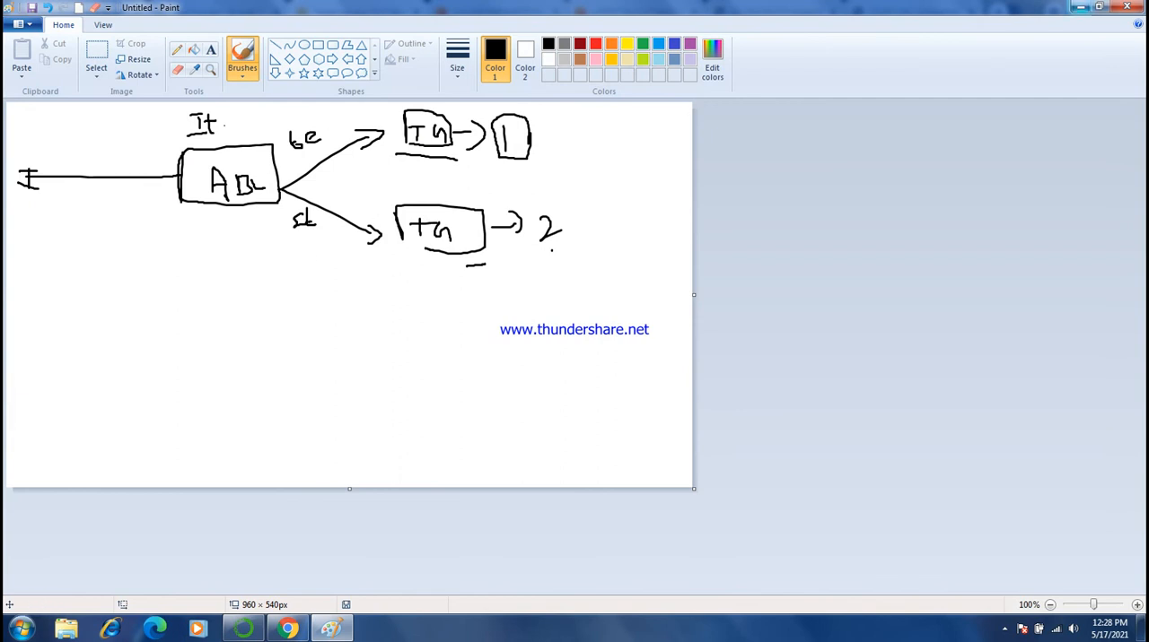
{"action": "left_click", "coordinate": [1080, 6]}
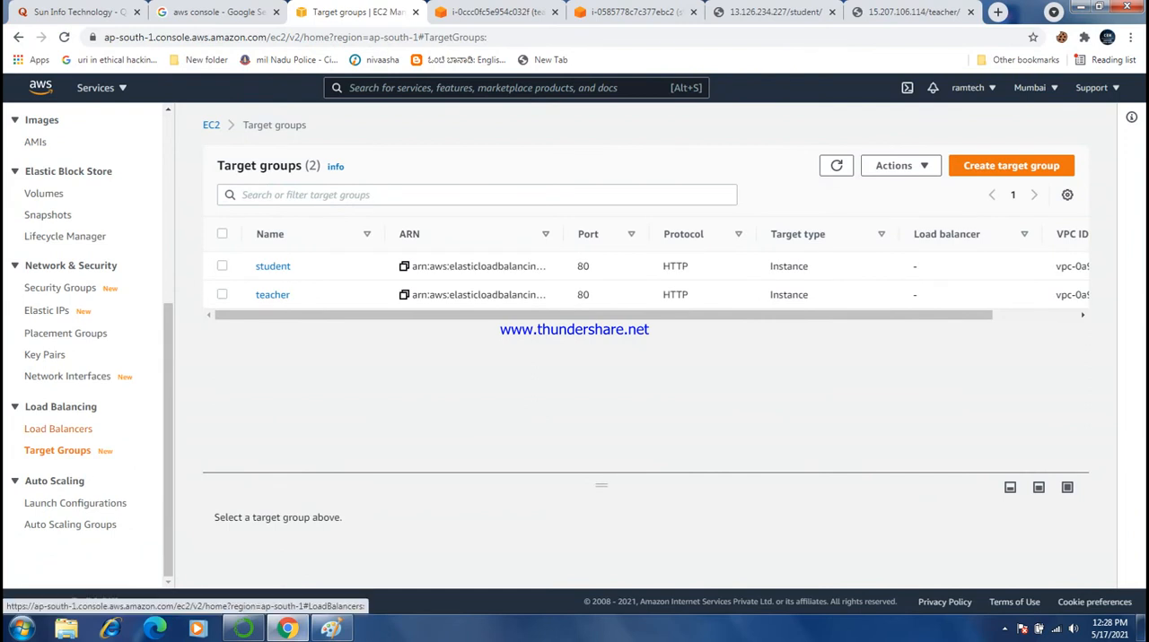
{"action": "left_click", "coordinate": [58, 429]}
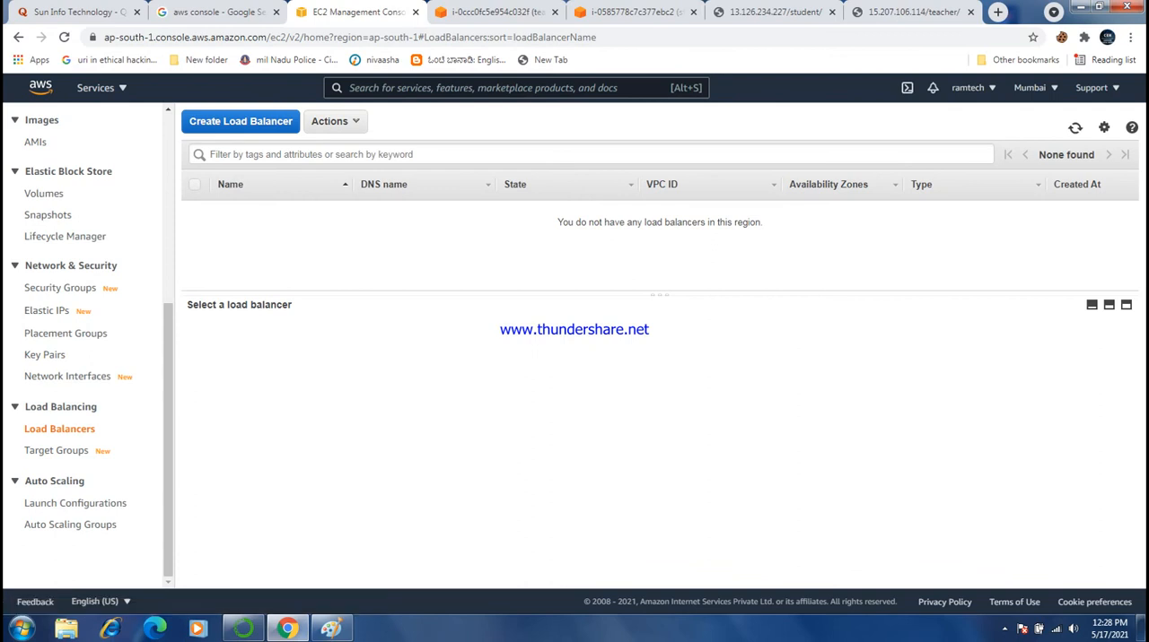
{"action": "left_click", "coordinate": [240, 121]}
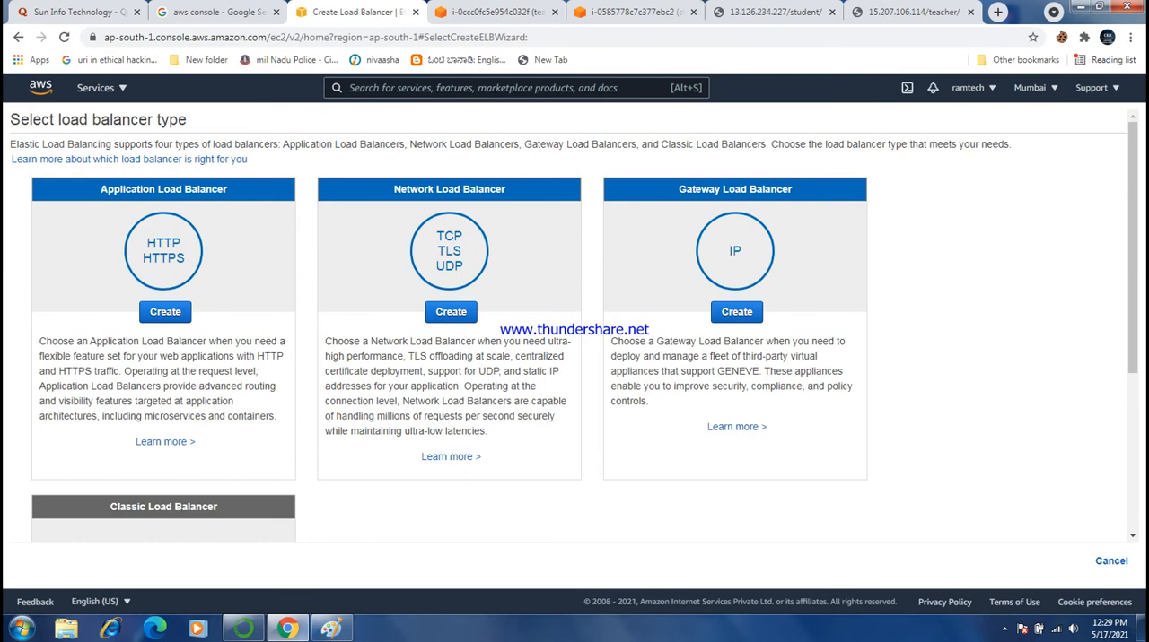
- Start creating an Application Load Balancer and enter "loadbalancer 1" as its name
{"action": "left_click", "coordinate": [165, 311]}
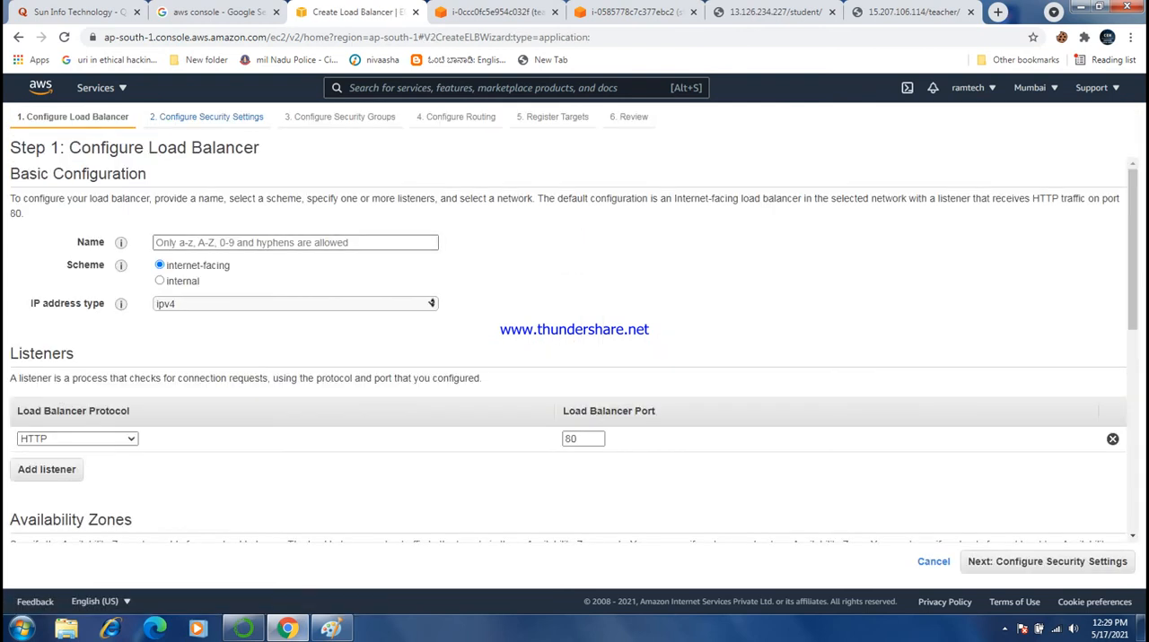
{"action": "left_click", "coordinate": [296, 243]}
{"action": "type", "text": "ap"}
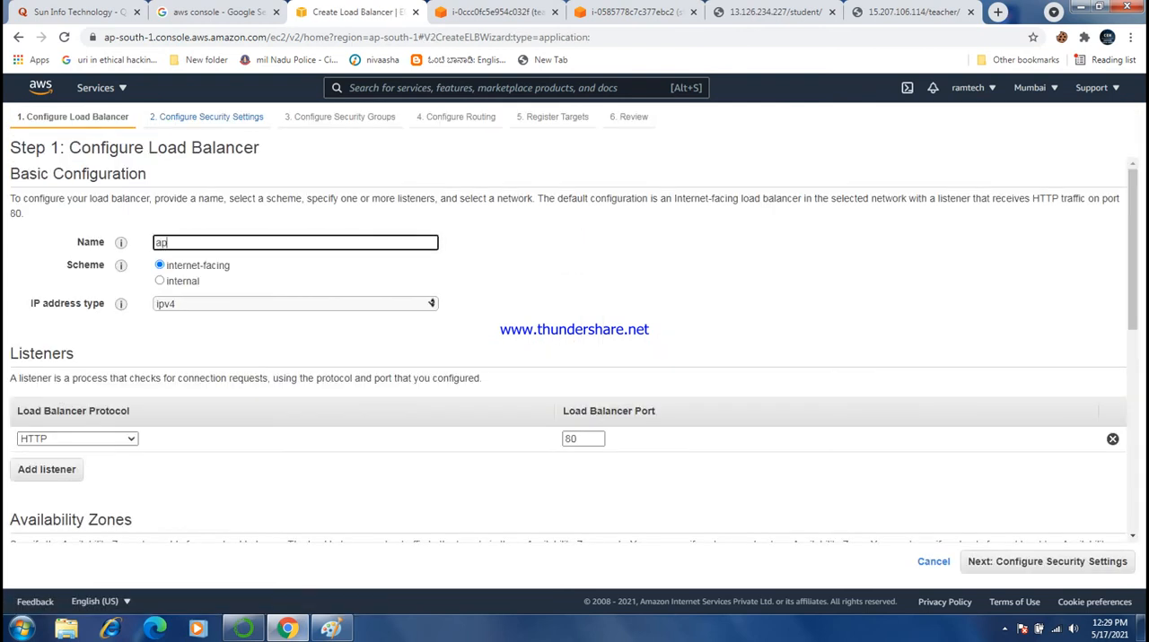
{"action": "type", "text": "pli"}
{"action": "key", "text": "BackSpace"}
{"action": "key", "text": "BackSpace"}
{"action": "key", "text": "BackSpace"}
{"action": "key", "text": "BackSpace"}
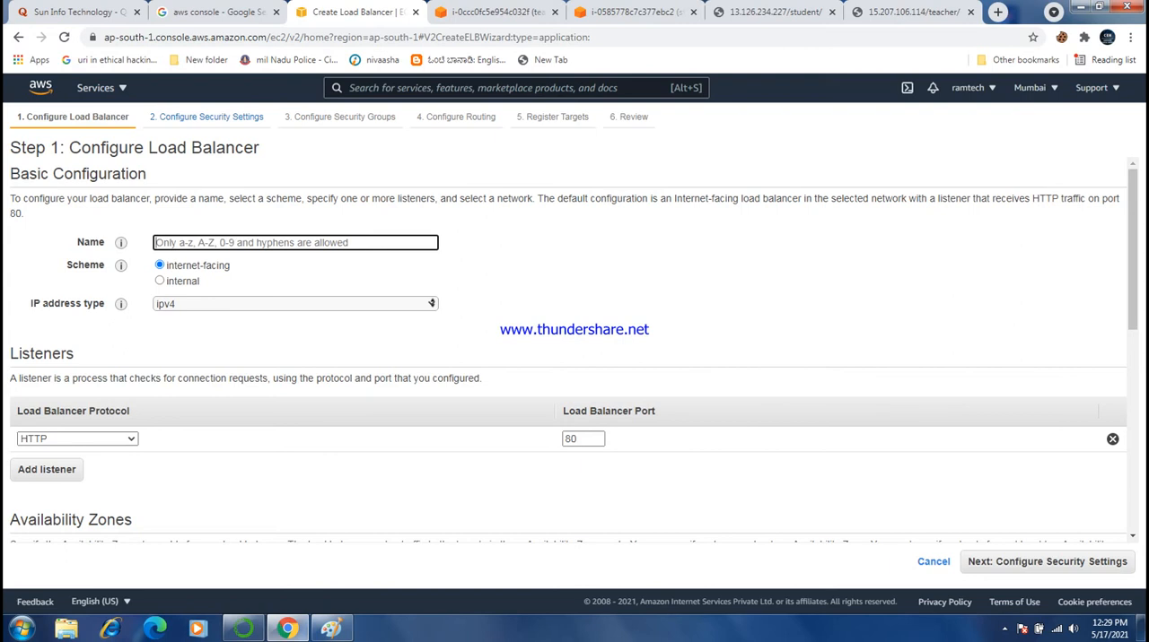
{"action": "type", "text": "loa"}
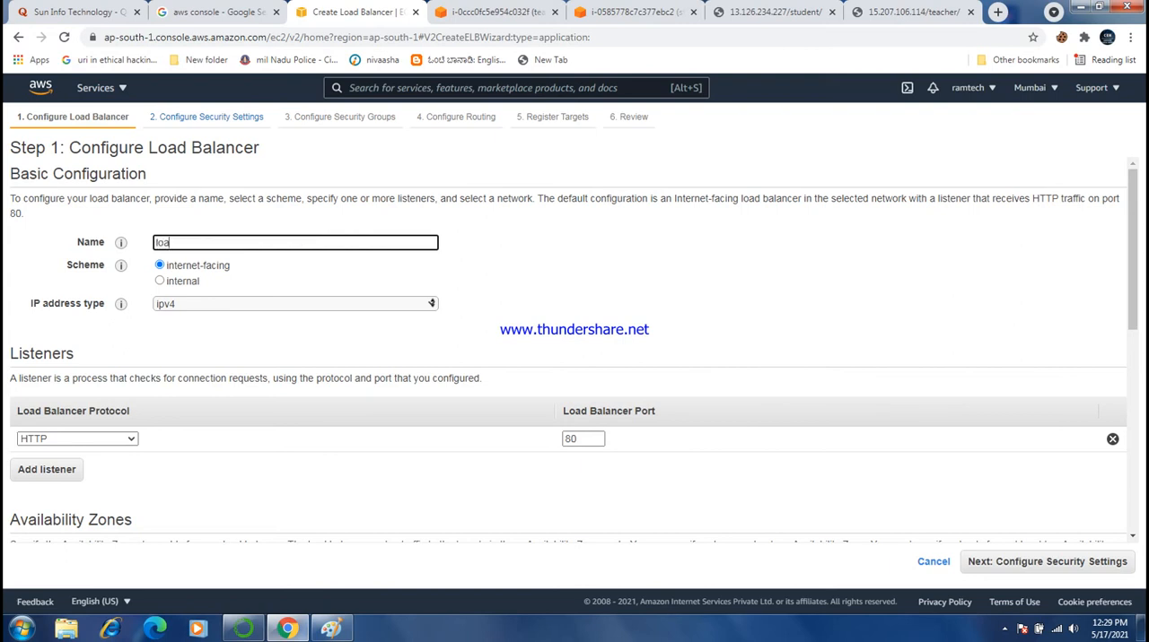
{"action": "type", "text": "dbalancer 1"}
- Enable the availability zones ap-south-1a, ap-south-1b and ap-south-1c for the load balancer and try to proceed to the security settings
{"action": "scroll", "coordinate": [574, 359], "scroll_direction": "down", "scroll_amount": 2}
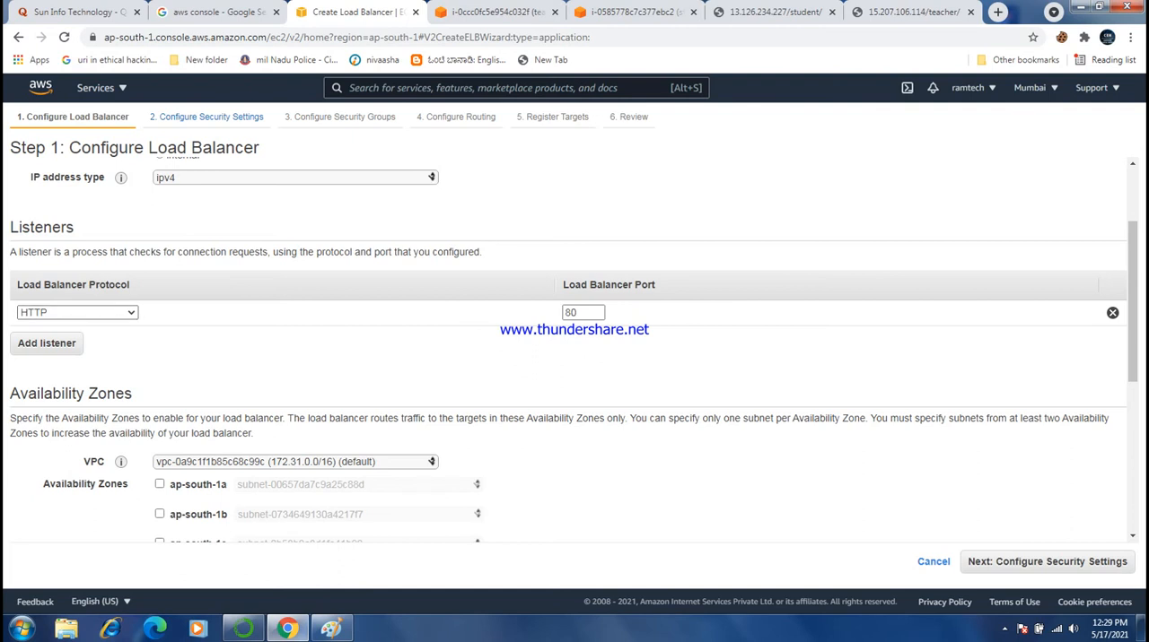
{"action": "scroll", "coordinate": [574, 350], "scroll_direction": "down", "scroll_amount": 4}
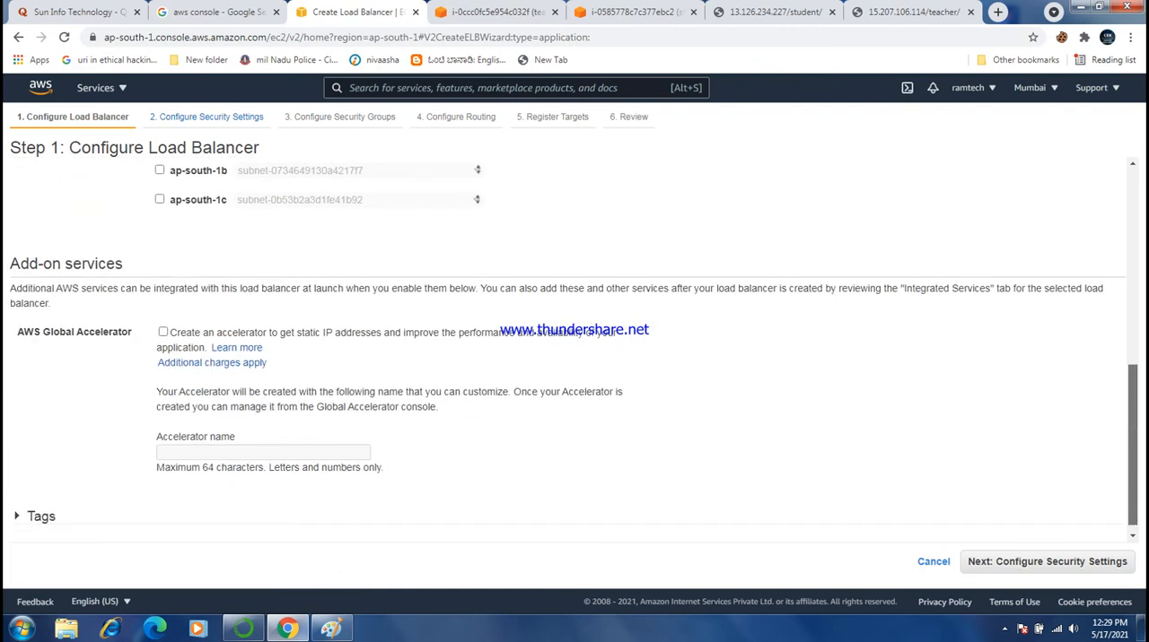
{"action": "scroll", "coordinate": [574, 350], "scroll_direction": "up", "scroll_amount": 3}
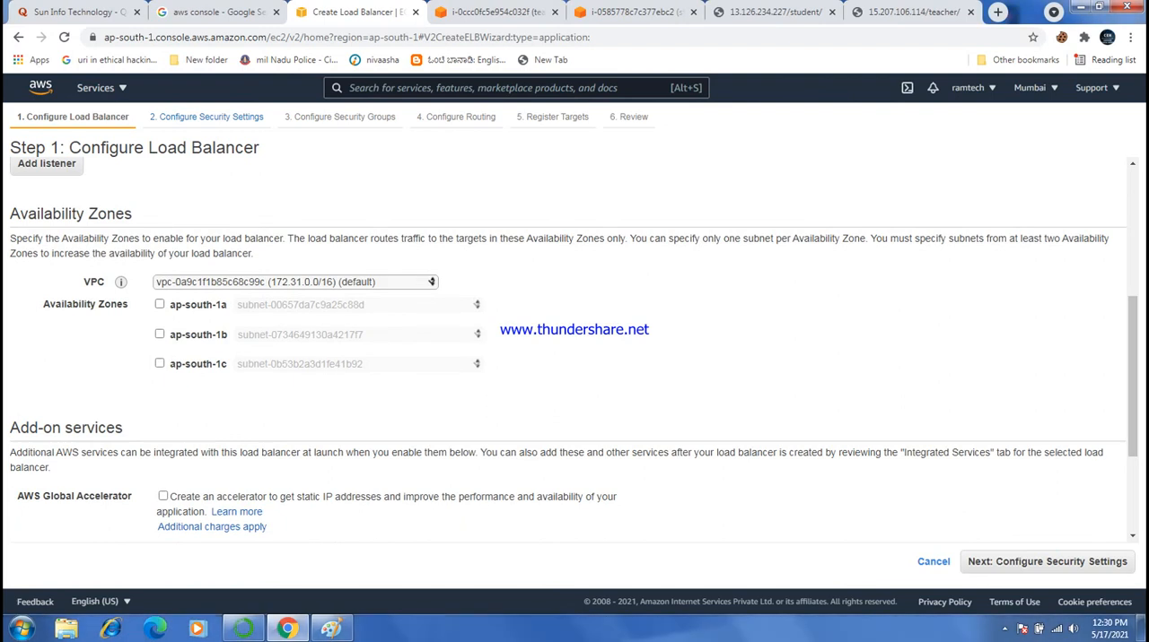
{"action": "left_click", "coordinate": [160, 304]}
{"action": "left_click", "coordinate": [160, 357]}
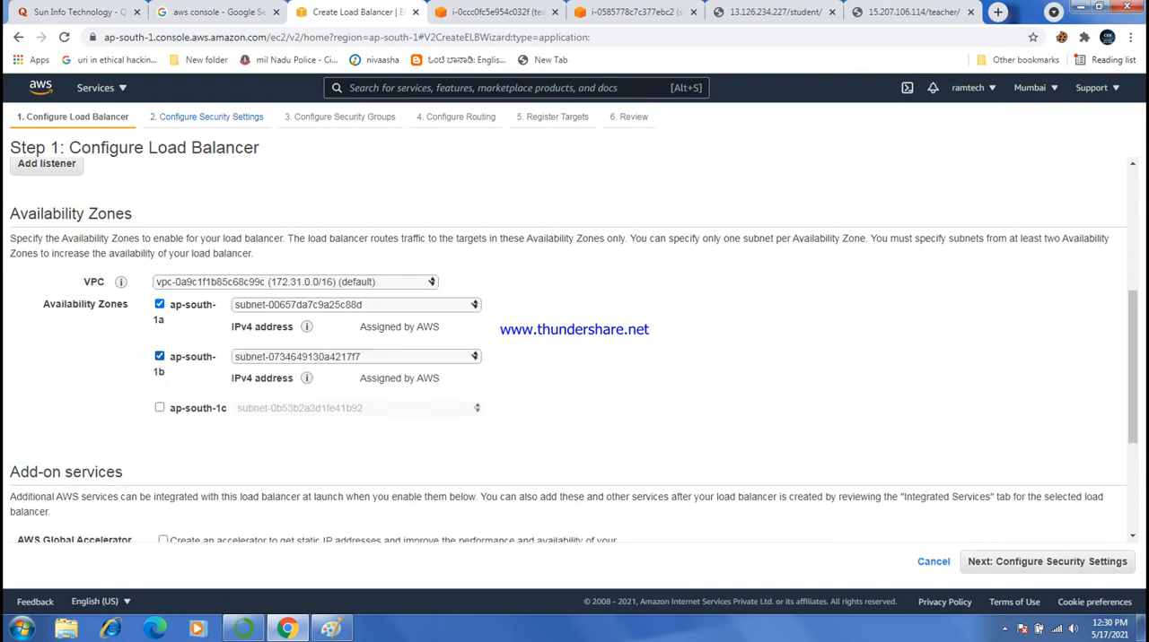
{"action": "left_click", "coordinate": [160, 407]}
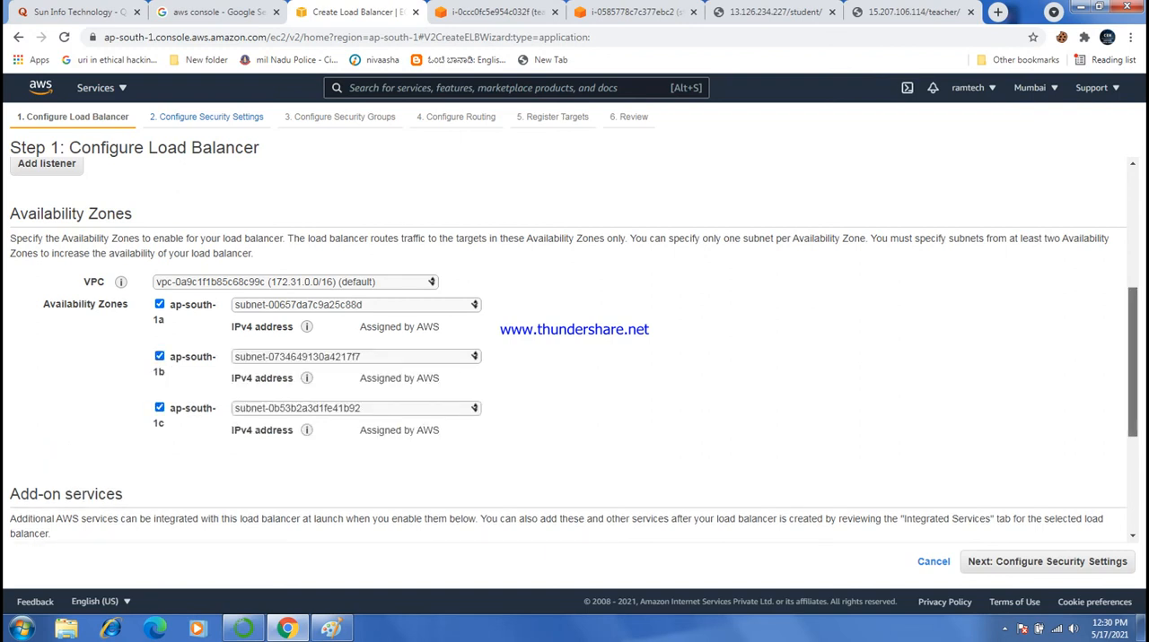
{"action": "scroll", "coordinate": [574, 350], "scroll_direction": "down", "scroll_amount": 1}
{"action": "left_click", "coordinate": [1048, 562]}
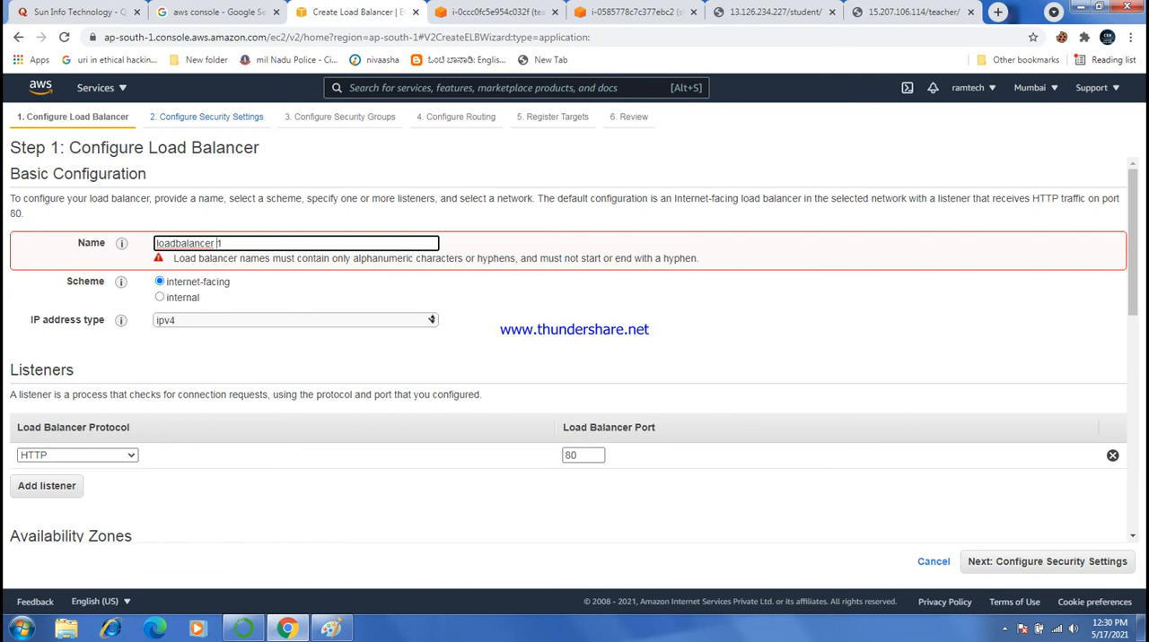
- Remove the space from the load balancer's name so that it reads loadbalancer1
{"action": "key", "text": "Left"}
{"action": "key", "text": "BackSpace"}
{"action": "left_click", "coordinate": [807, 321]}
{"action": "mouse_move", "coordinate": [1133, 261]}
{"action": "left_mouse_down"}
{"action": "mouse_move", "coordinate": [1132, 465]}
{"action": "mouse_move", "coordinate": [1133, 258]}
{"action": "left_mouse_up"}
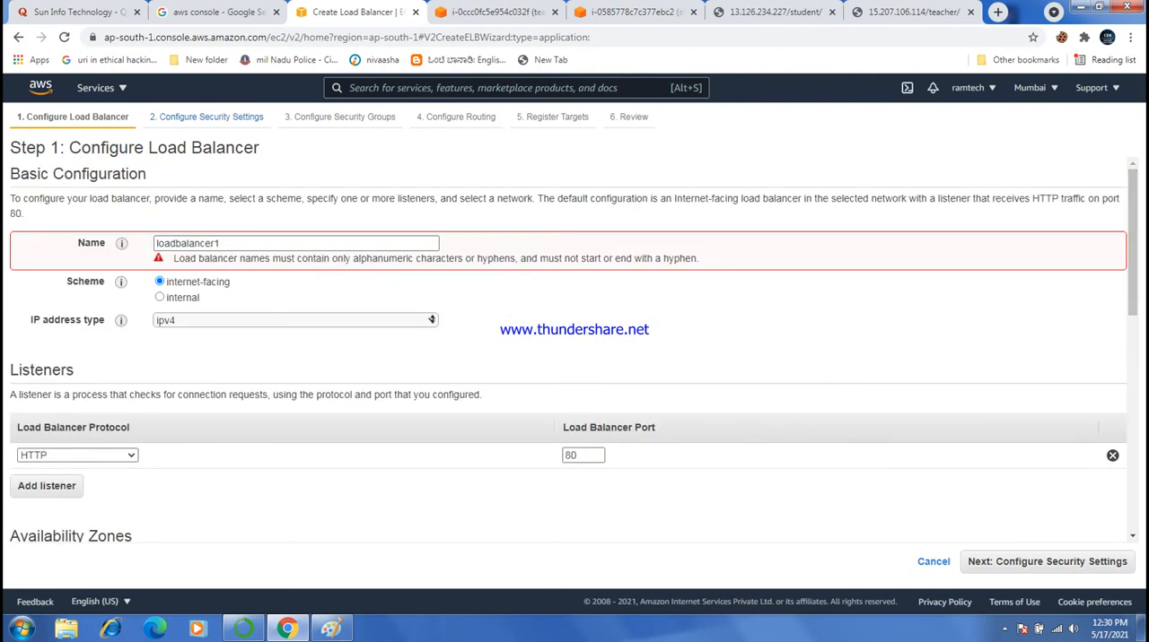
- Replace the load balancer's name with sunload and proceed through the security settings to the security groups
{"action": "left_click", "coordinate": [222, 243]}
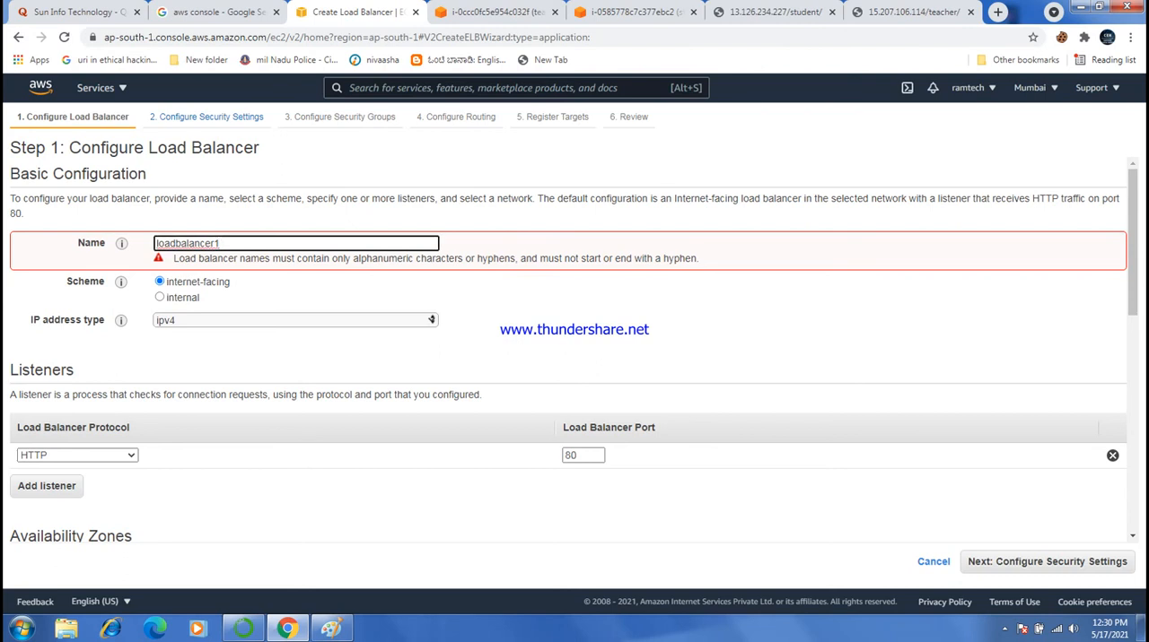
{"action": "key", "text": "BackSpace"}
{"action": "key", "text": "BackSpace"}
{"action": "key", "text": "BackSpace"}
{"action": "key", "text": "BackSpace"}
{"action": "key", "text": "BackSpace"}
{"action": "key", "text": "BackSpace"}
{"action": "key", "text": "BackSpace"}
{"action": "key", "text": "BackSpace"}
{"action": "key", "text": "BackSpace"}
{"action": "key", "text": "BackSpace"}
{"action": "key", "text": "BackSpace"}
{"action": "key", "text": "BackSpace"}
{"action": "key", "text": "BackSpace"}
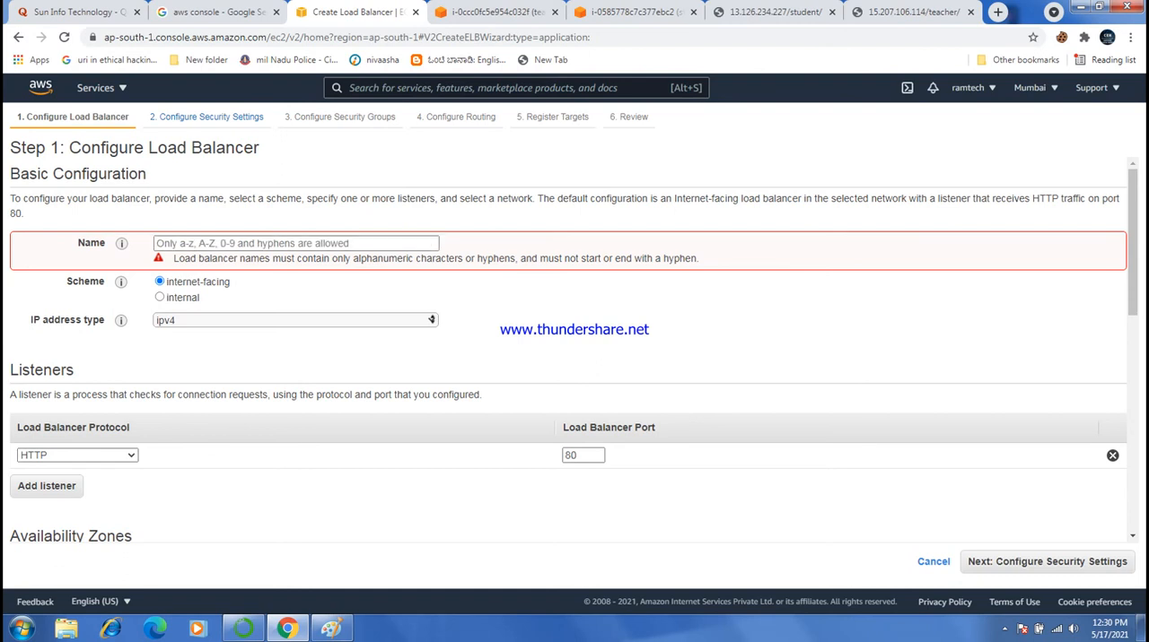
{"action": "double_click", "coordinate": [36, 320]}
{"action": "left_click", "coordinate": [269, 243]}
{"action": "type", "text": "sun"}
{"action": "type", "text": "io"}
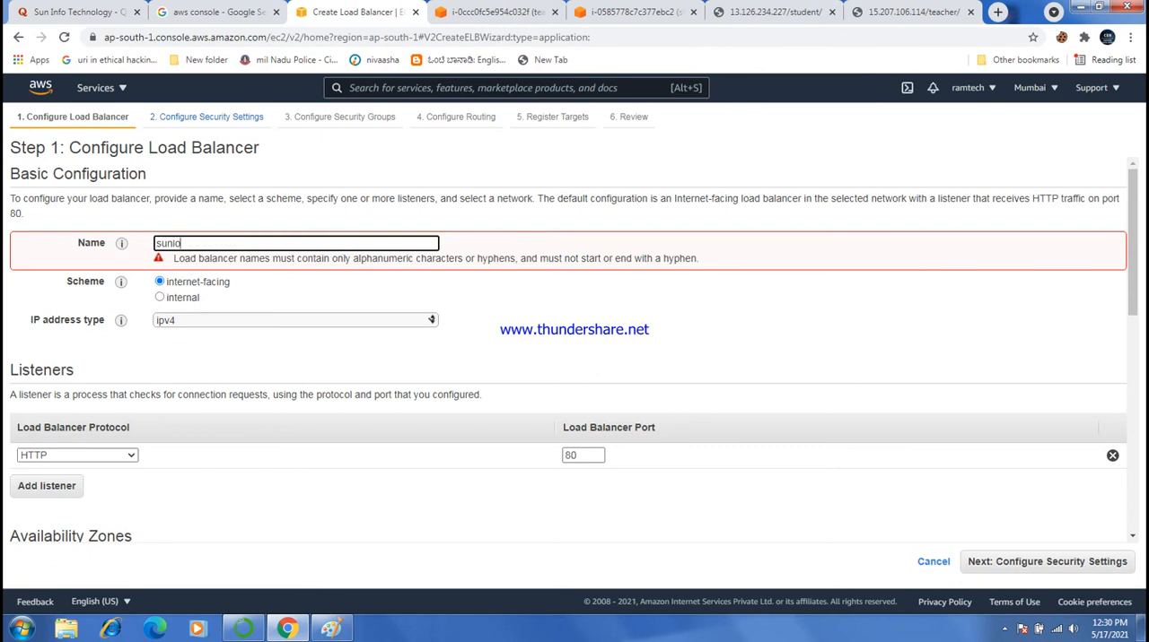
{"action": "type", "text": "ad"}
{"action": "key", "text": "Tab"}
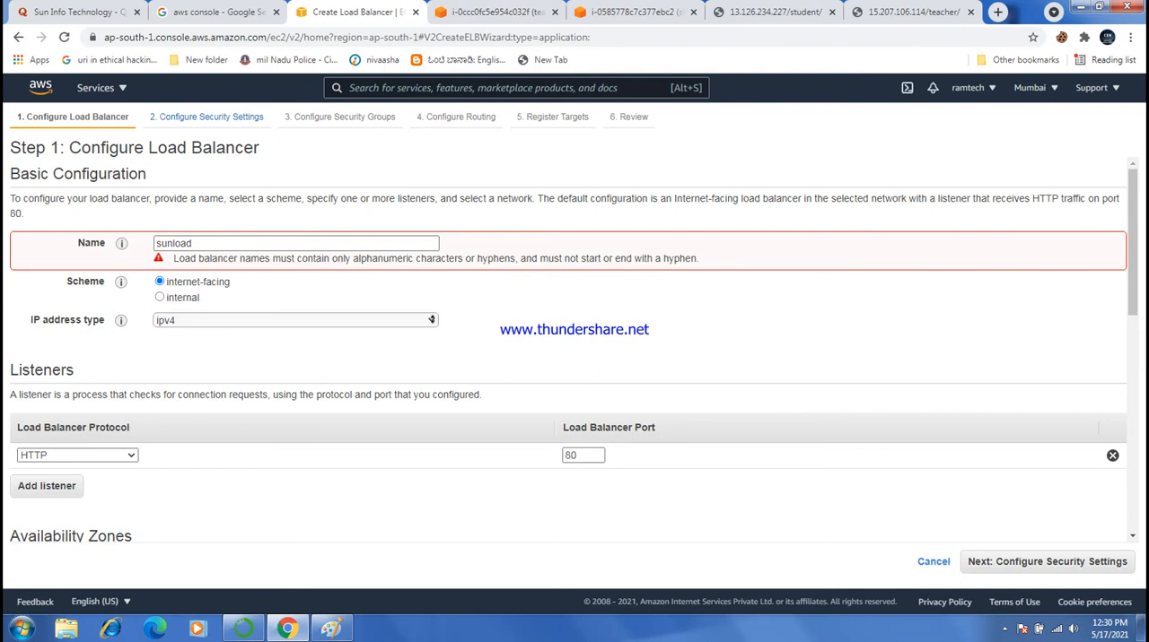
{"action": "scroll", "coordinate": [574, 350], "scroll_direction": "down", "scroll_amount": 10}
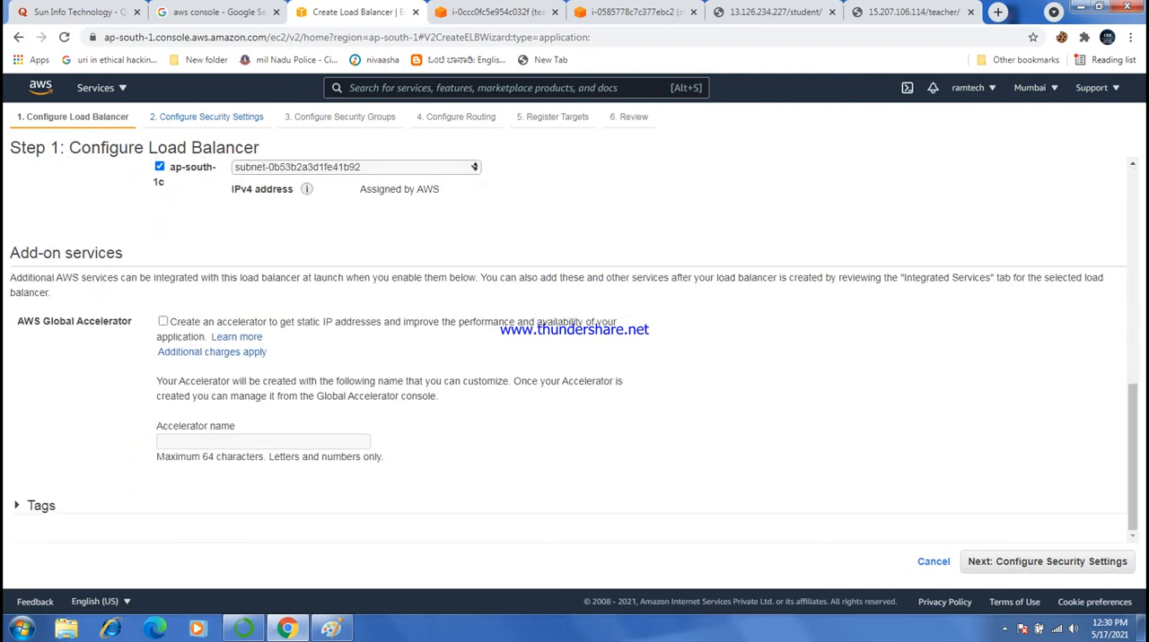
{"action": "left_click", "coordinate": [1047, 561]}
{"action": "left_click", "coordinate": [1047, 562]}
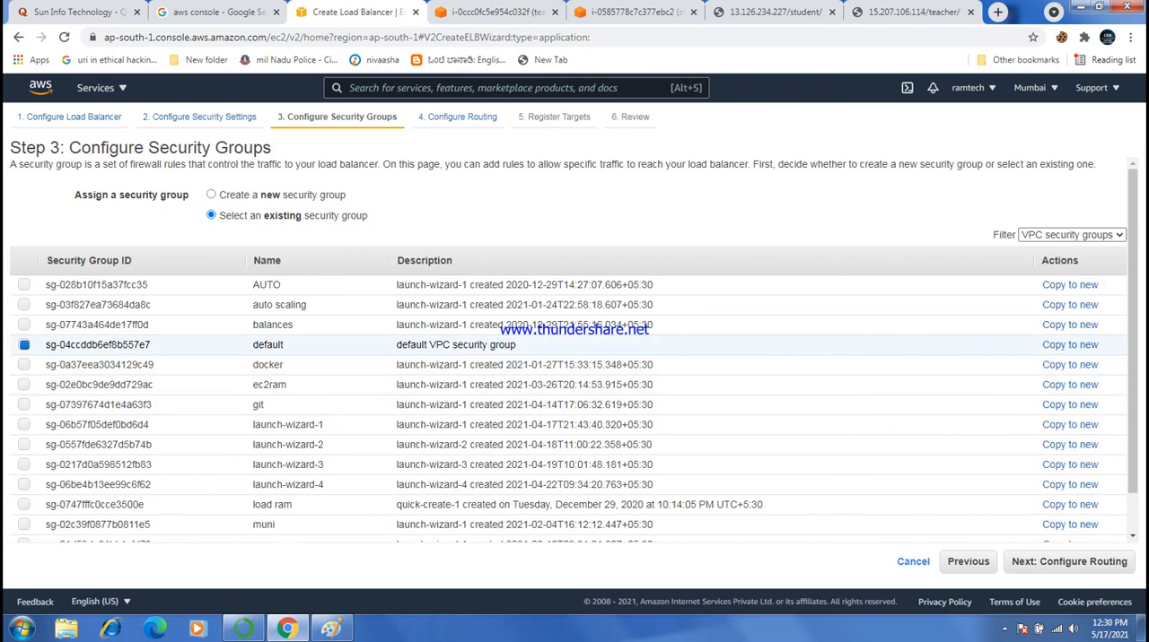
- Assign the existing docker security group instead of the default one and proceed to the routing configuration
{"action": "left_click", "coordinate": [25, 365]}
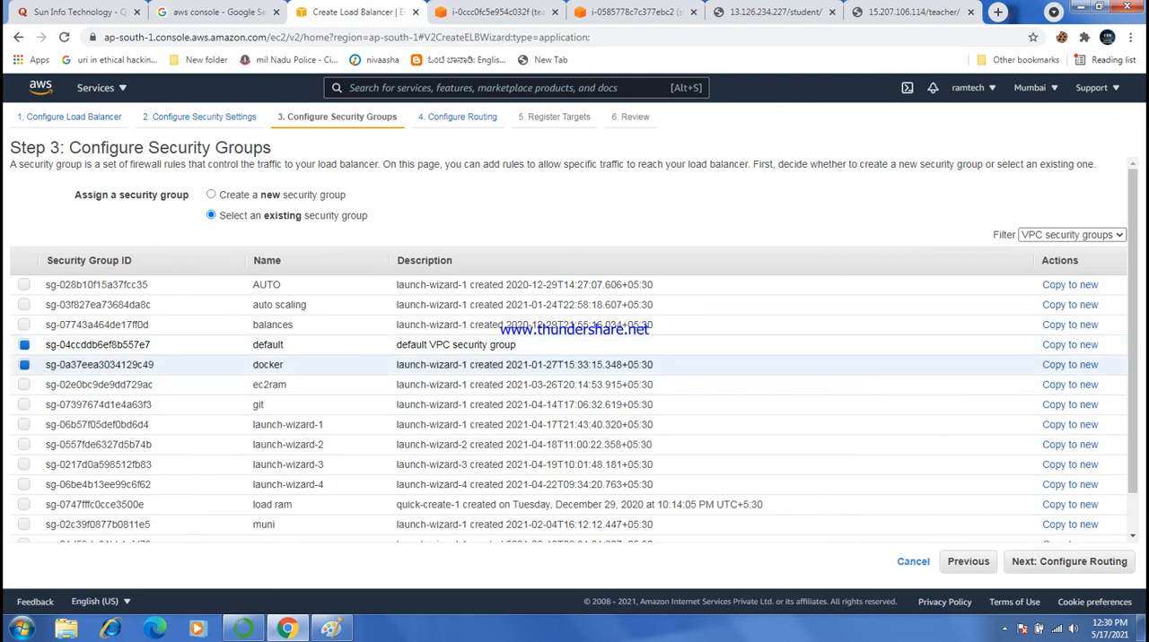
{"action": "left_click", "coordinate": [25, 344]}
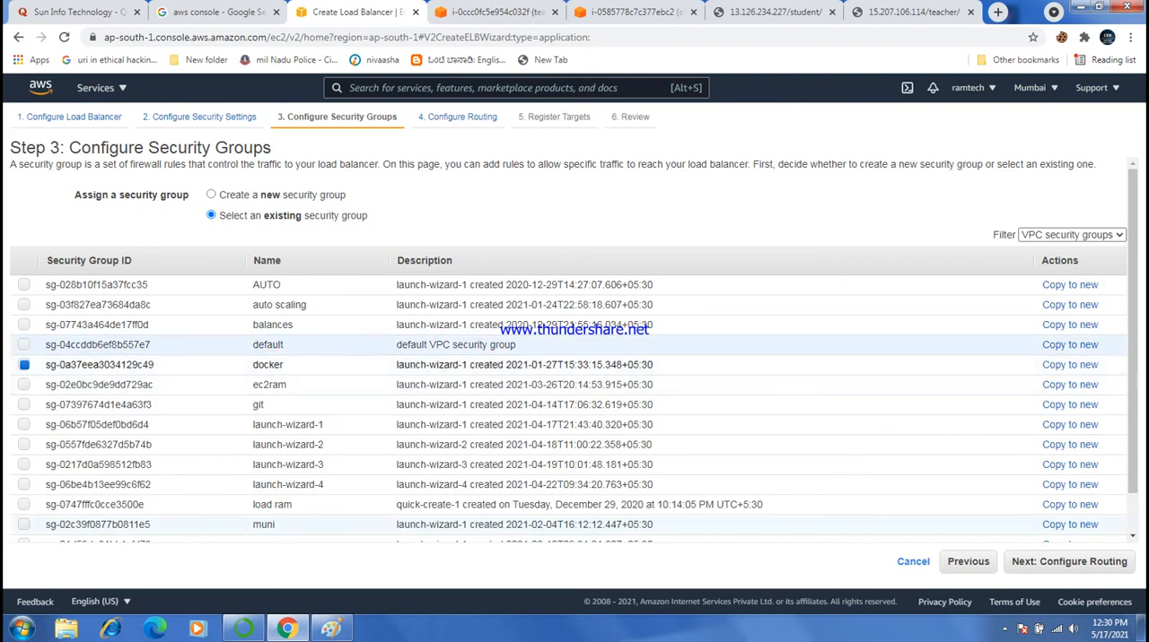
{"action": "left_click", "coordinate": [1069, 561]}
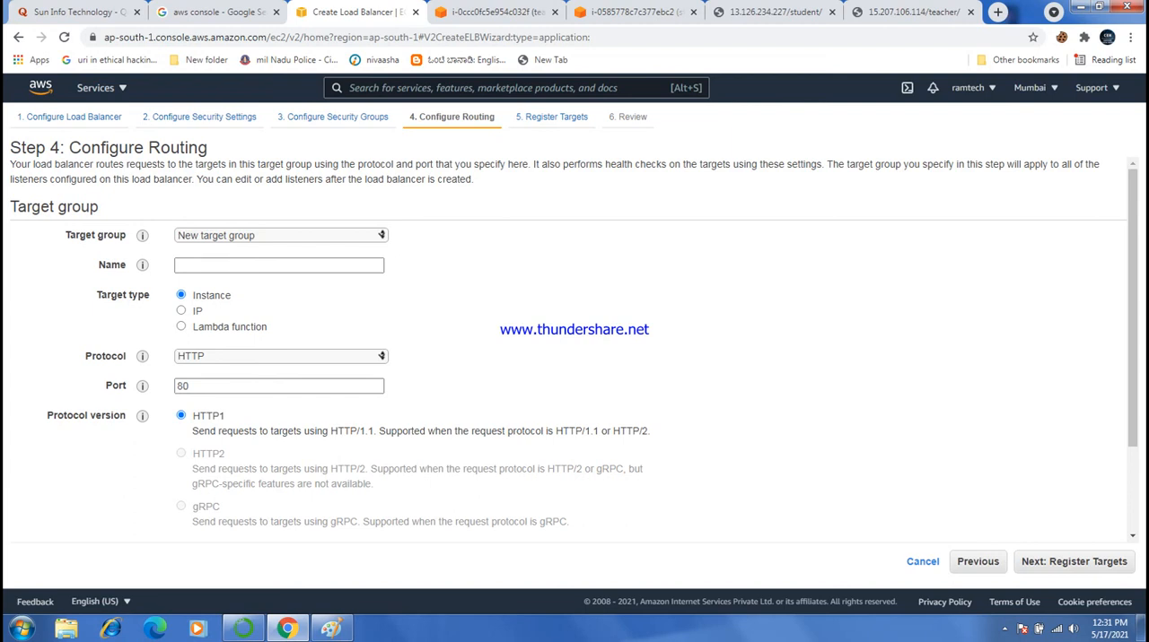
- Route the load balancer to the existing target group teacher and proceed to the registered targets
{"action": "left_click", "coordinate": [281, 235]}
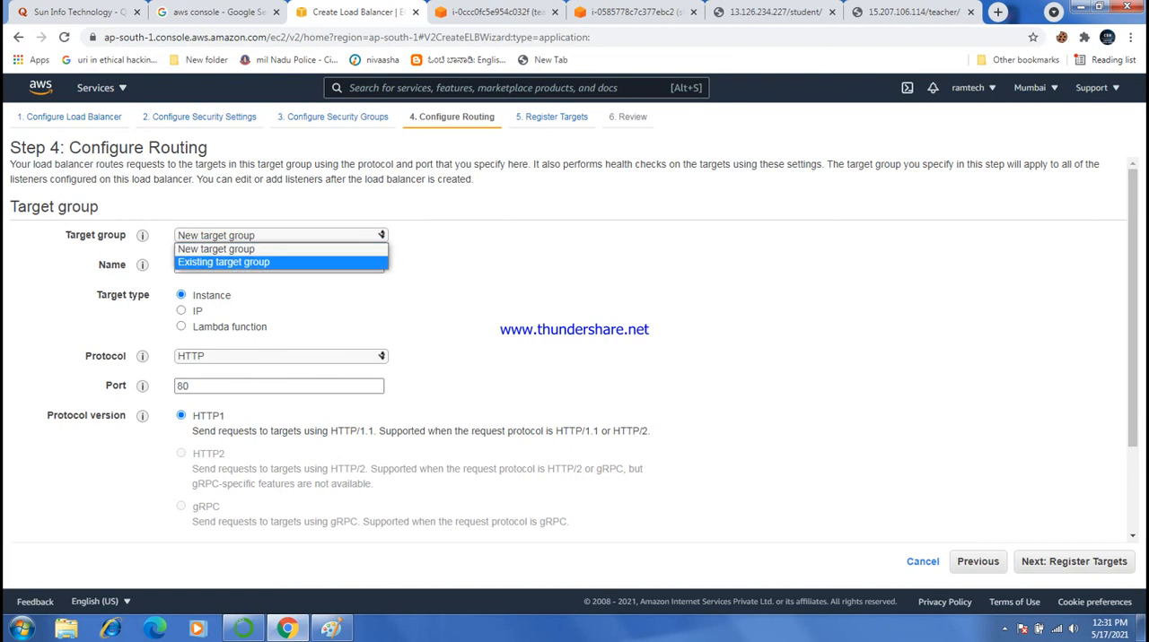
{"action": "key", "text": "Return"}
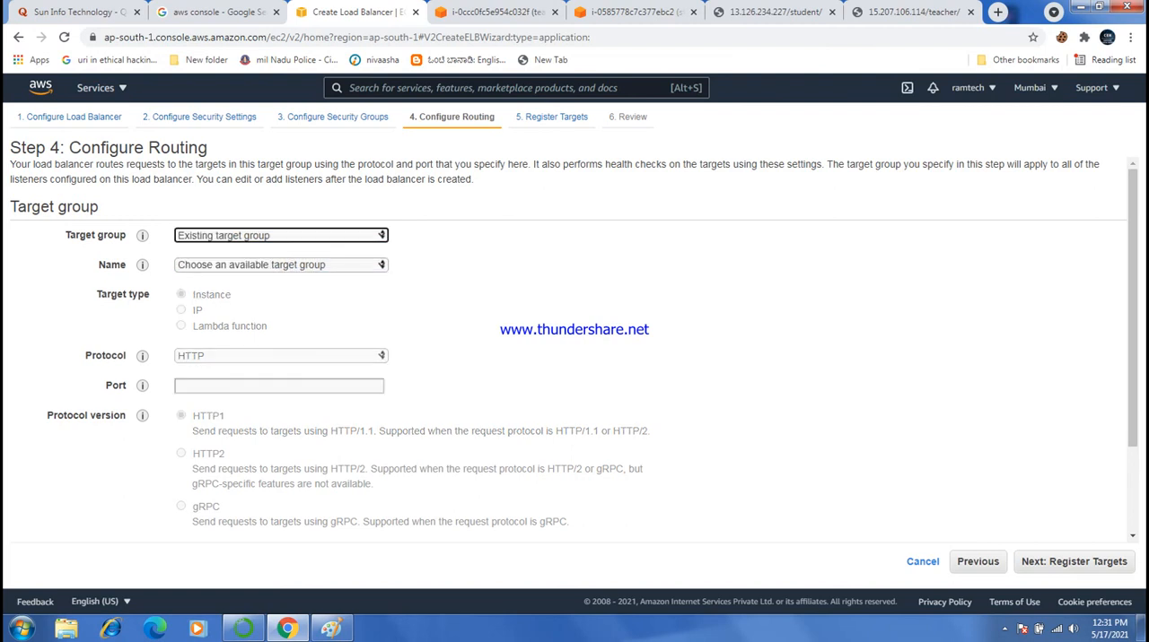
{"action": "left_click", "coordinate": [281, 264]}
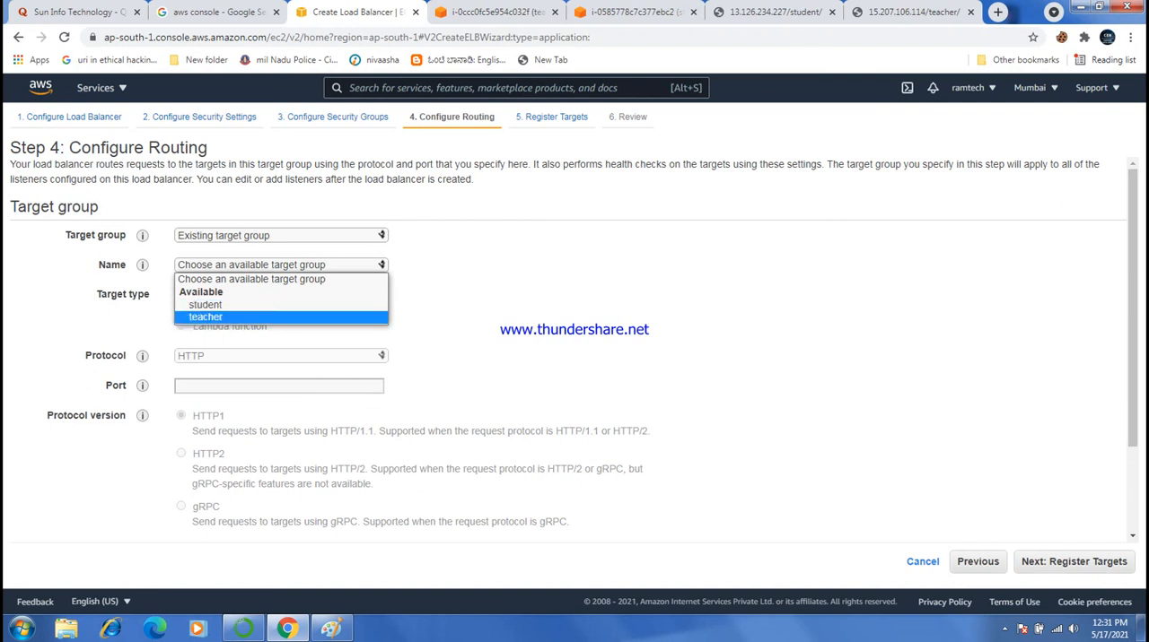
{"action": "key", "text": "Return"}
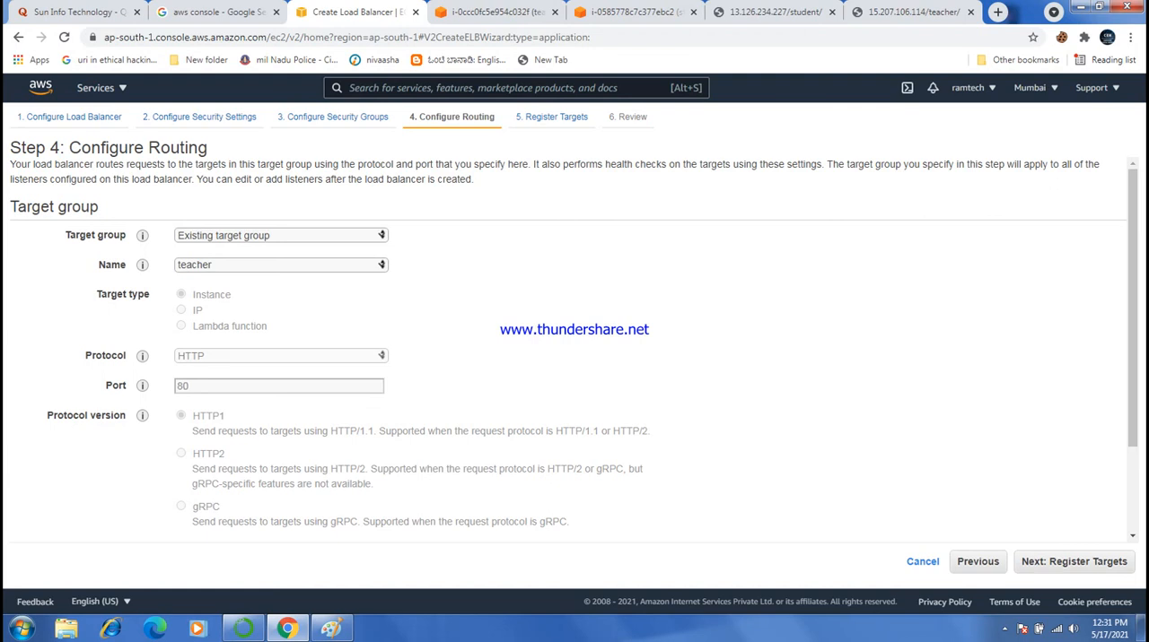
{"action": "scroll", "coordinate": [575, 350], "scroll_direction": "down", "scroll_amount": 3}
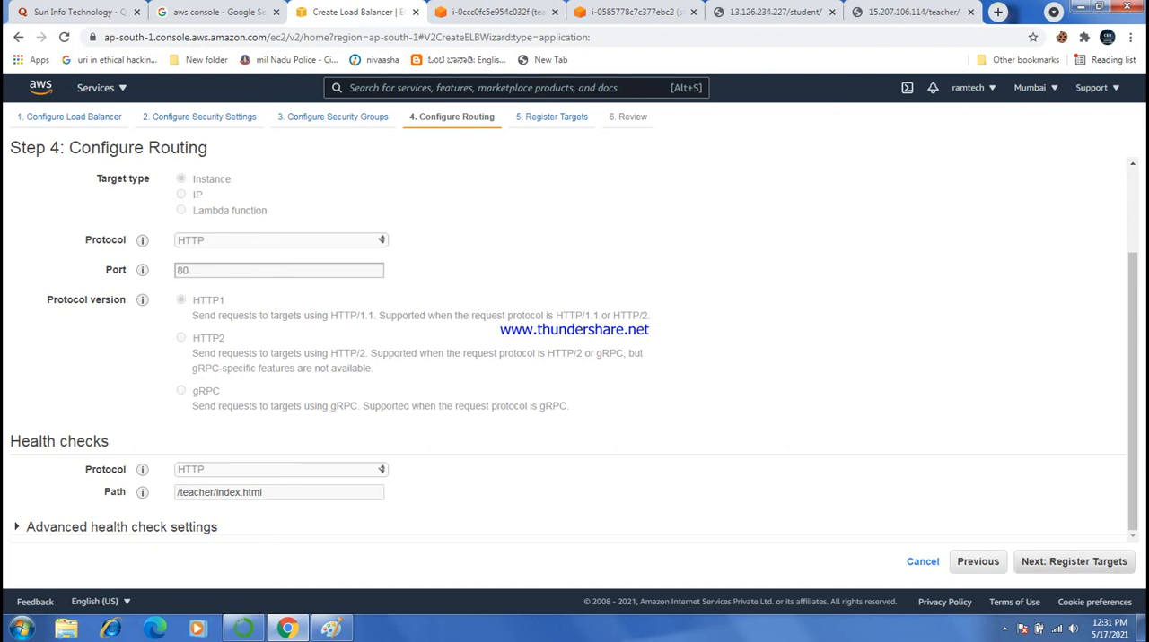
{"action": "left_click", "coordinate": [1073, 562]}
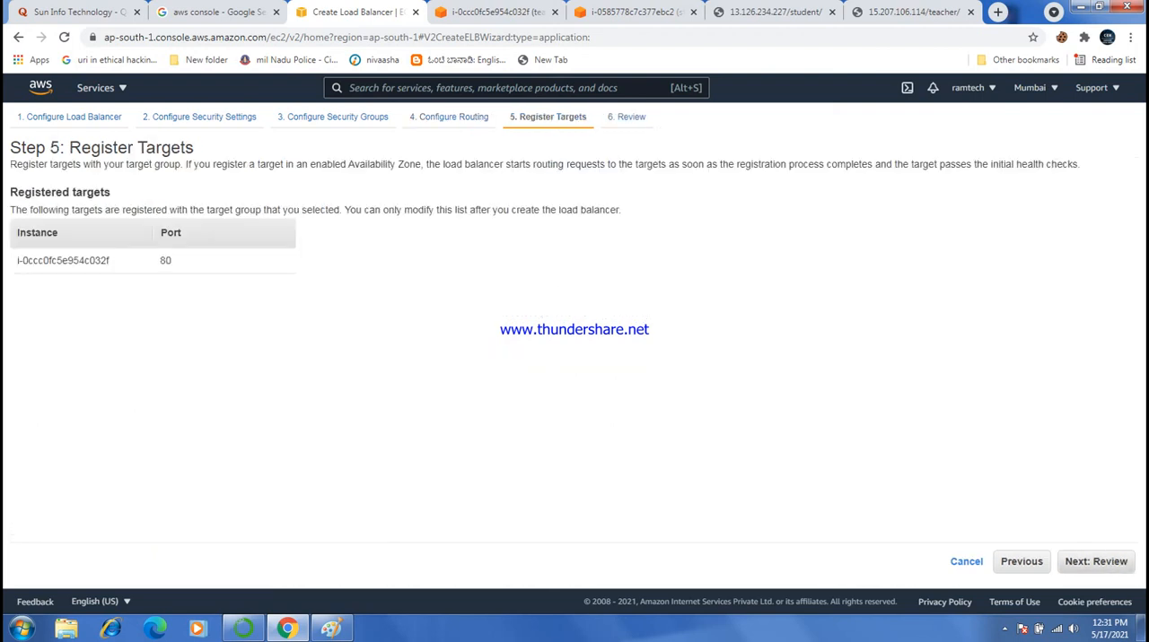
- Proceed to the review, create the load balancer and close the creation status page
{"action": "left_click", "coordinate": [1095, 561]}
{"action": "left_click", "coordinate": [1111, 562]}
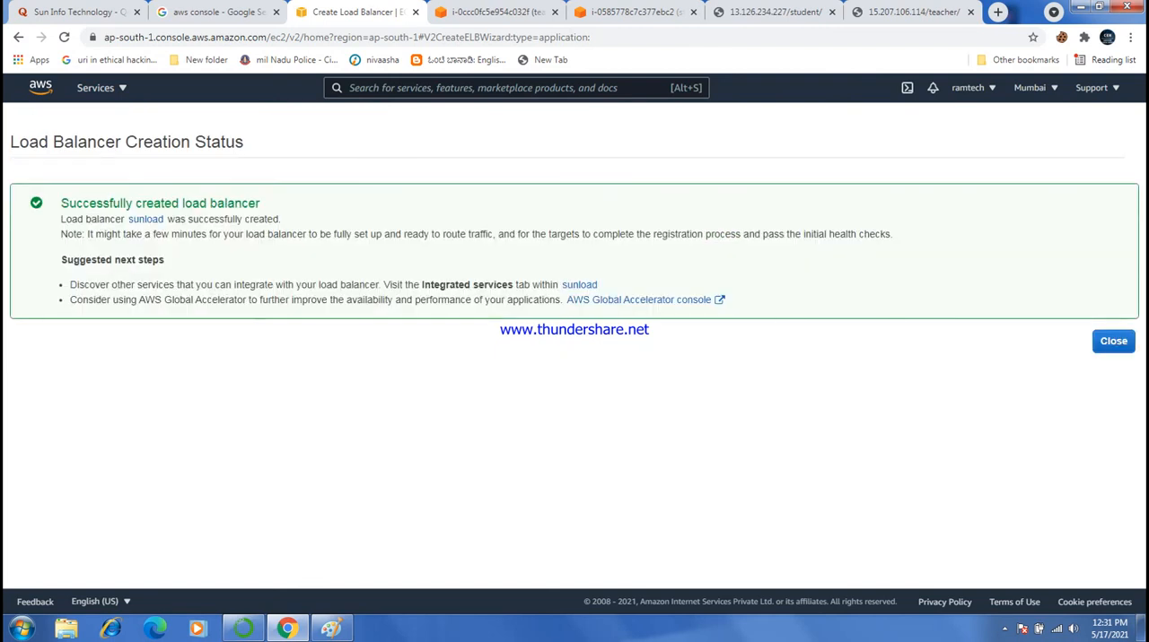
{"action": "left_click", "coordinate": [1112, 341]}
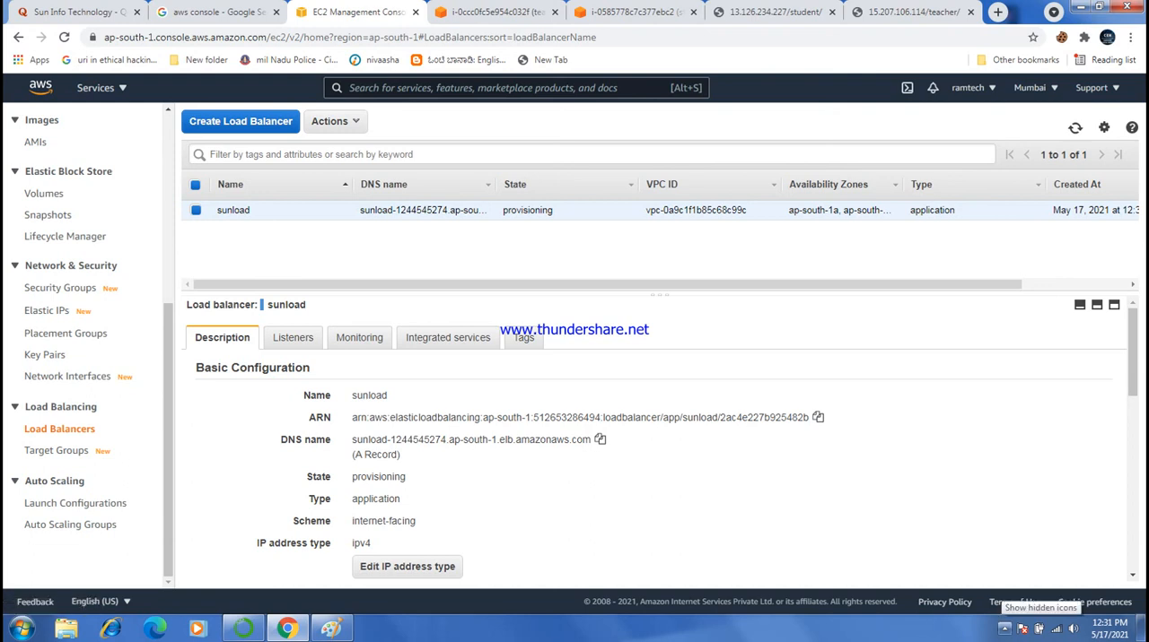
{"action": "left_click", "coordinate": [1004, 628]}
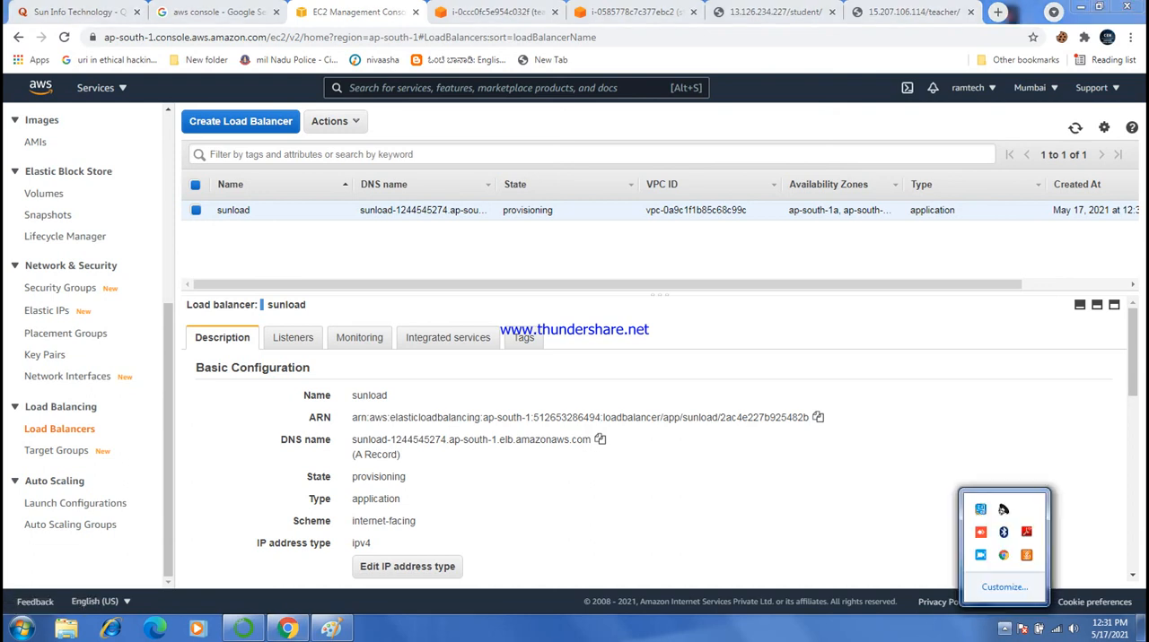
{"action": "left_click", "coordinate": [1004, 629]}
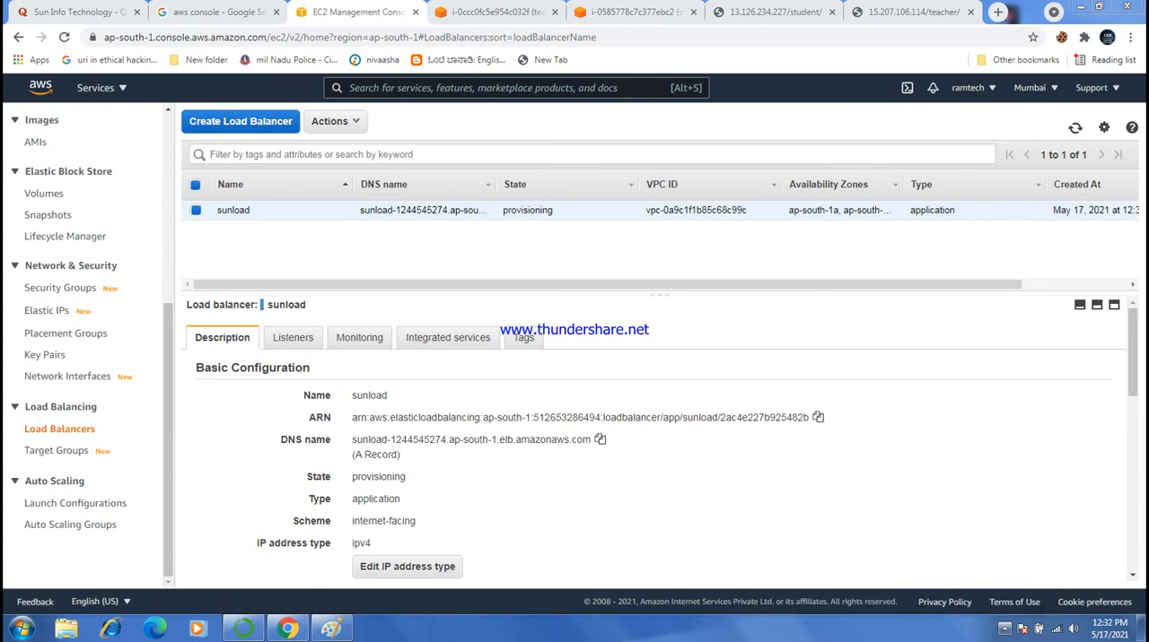
- Open the rules of sunload's HTTP:80 listener and insert a new rule above the default action
{"action": "left_click", "coordinate": [293, 337]}
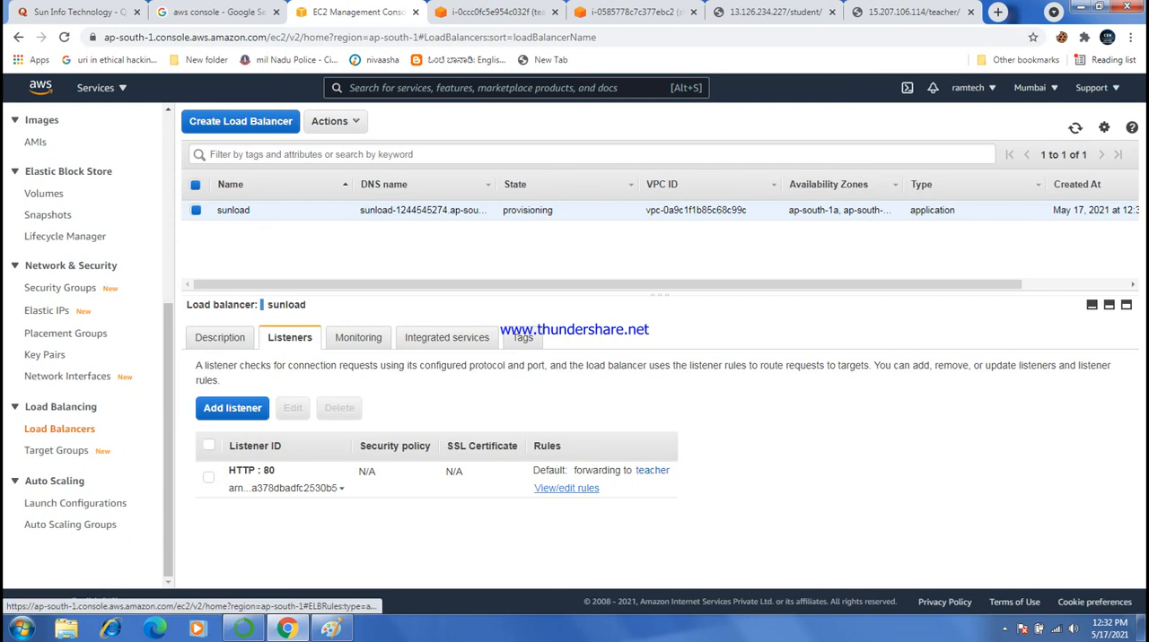
{"action": "left_click", "coordinate": [566, 488]}
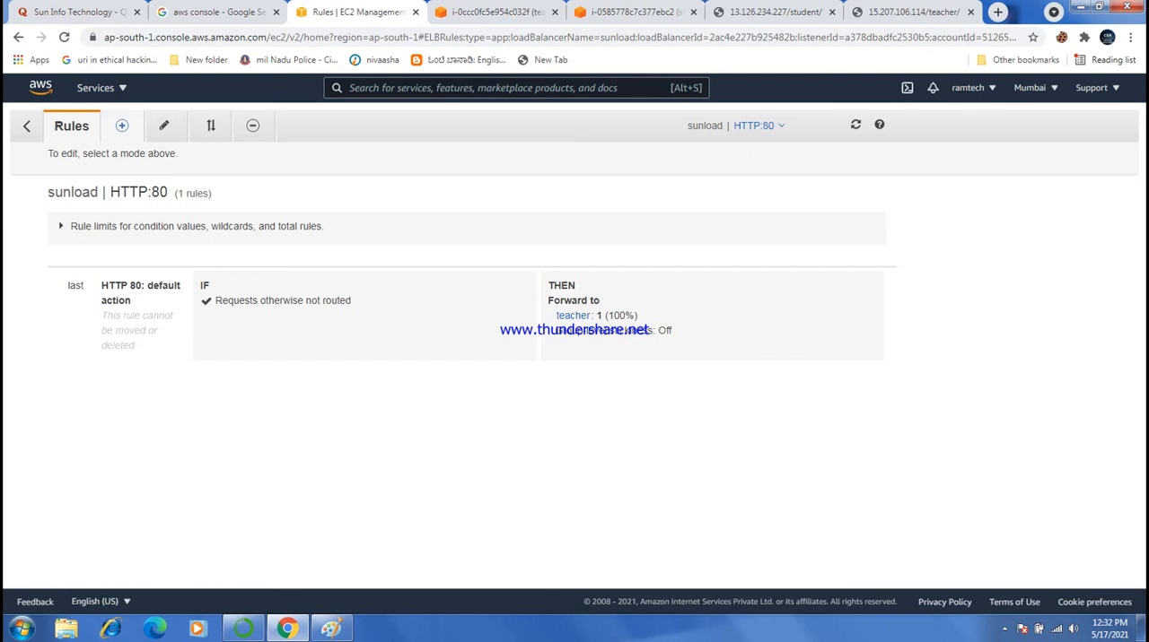
{"action": "left_click", "coordinate": [122, 126]}
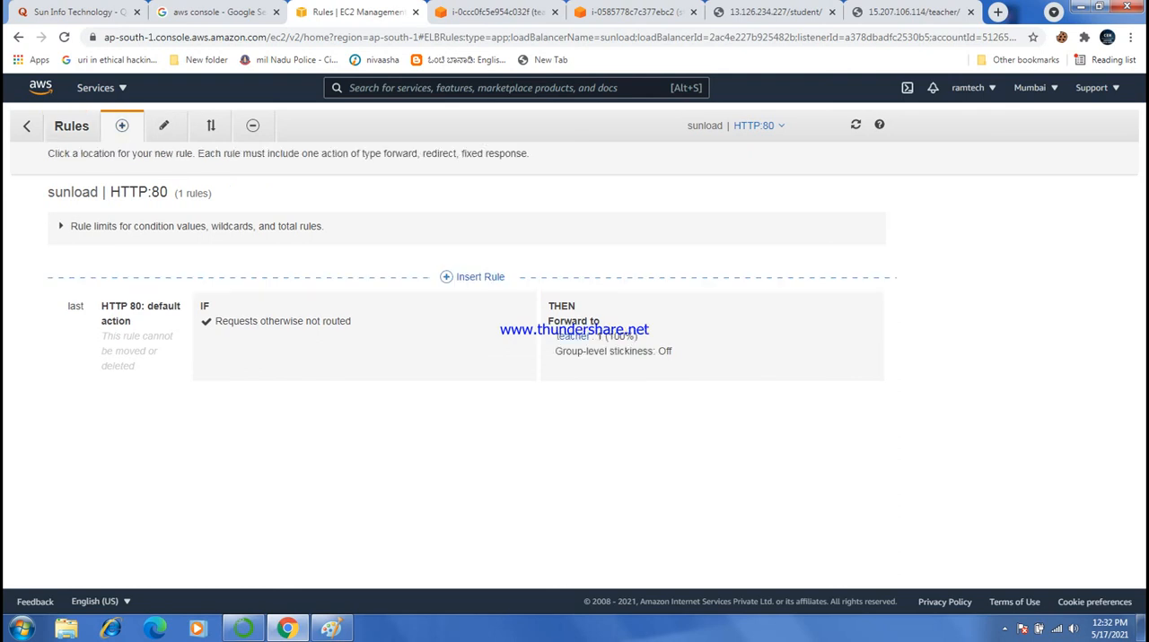
{"action": "left_click", "coordinate": [472, 277]}
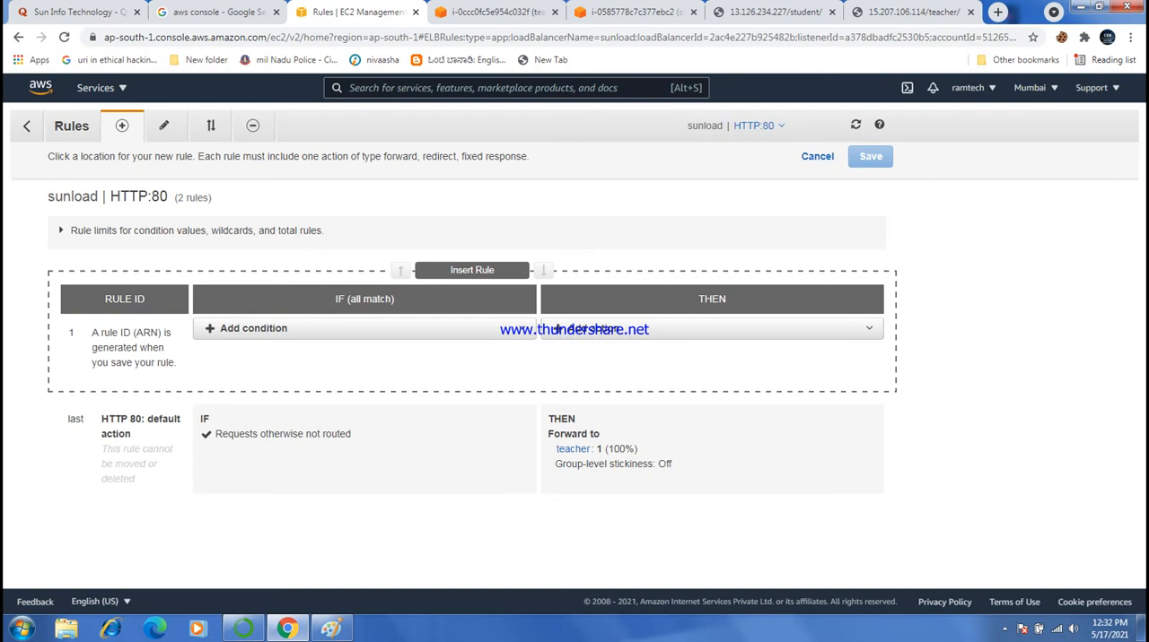
- Give the new rule a path condition of /student*
{"action": "left_click", "coordinate": [253, 329]}
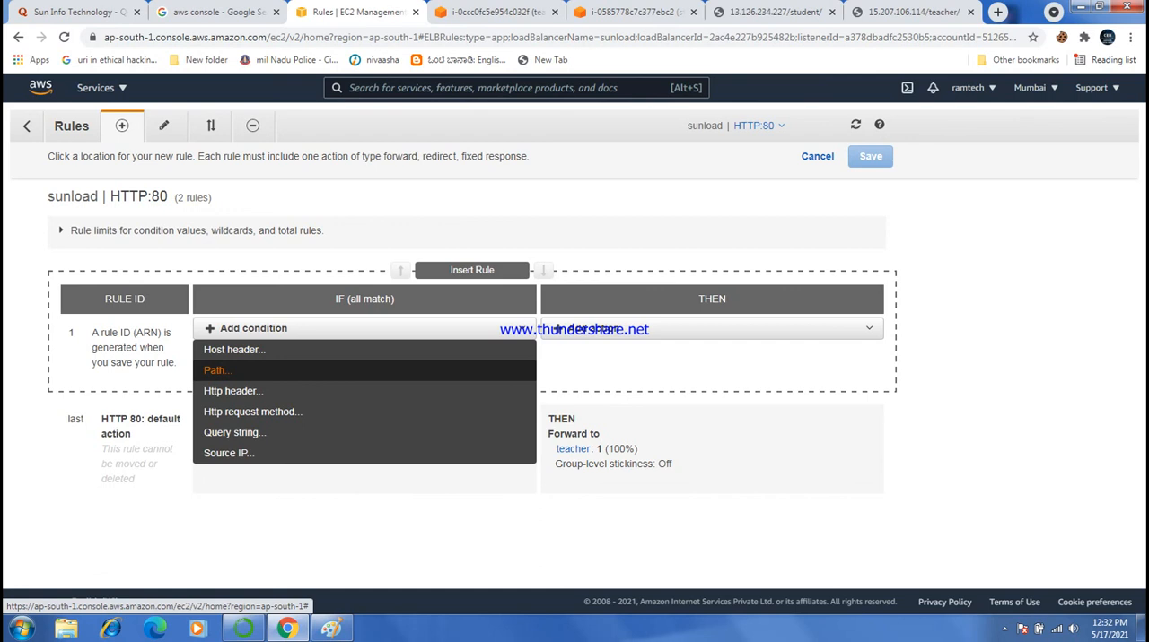
{"action": "left_click", "coordinate": [215, 370]}
{"action": "left_click", "coordinate": [269, 361]}
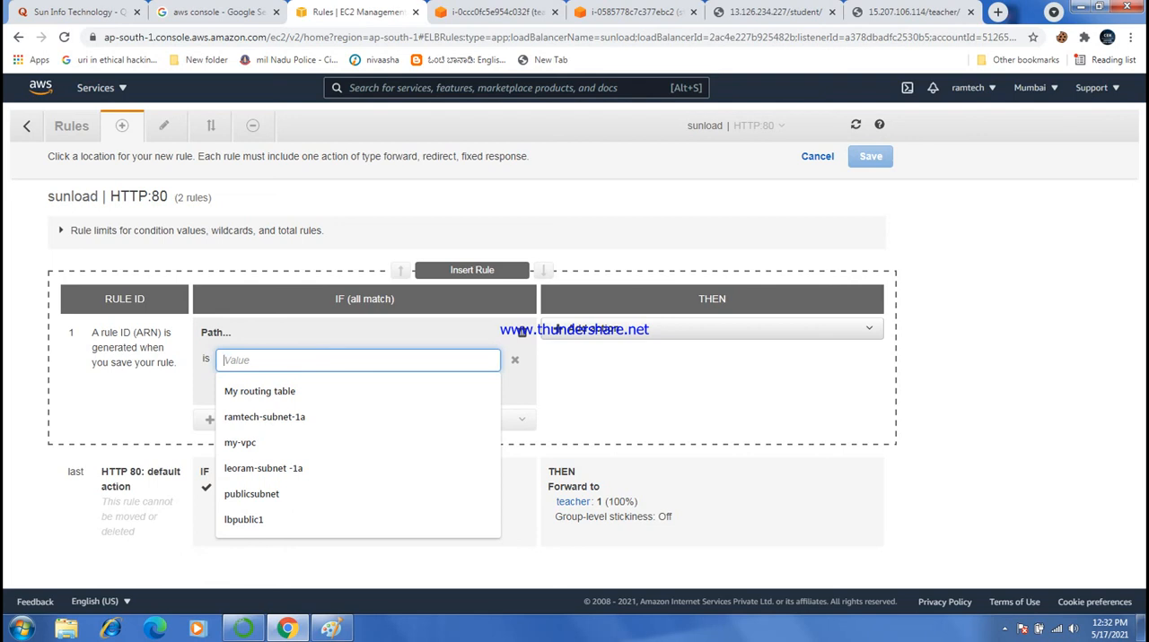
{"action": "type", "text": "/"}
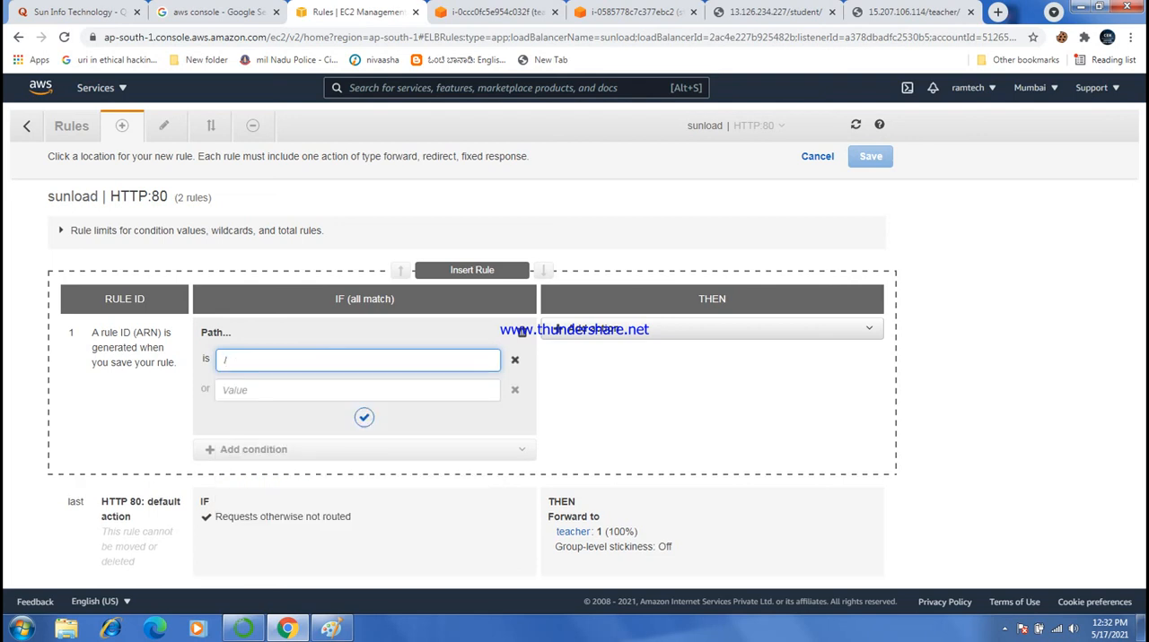
{"action": "type", "text": "s"}
{"action": "type", "text": "tu"}
{"action": "type", "text": "dent"}
{"action": "type", "text": "t"}
{"action": "left_click", "coordinate": [364, 417]}
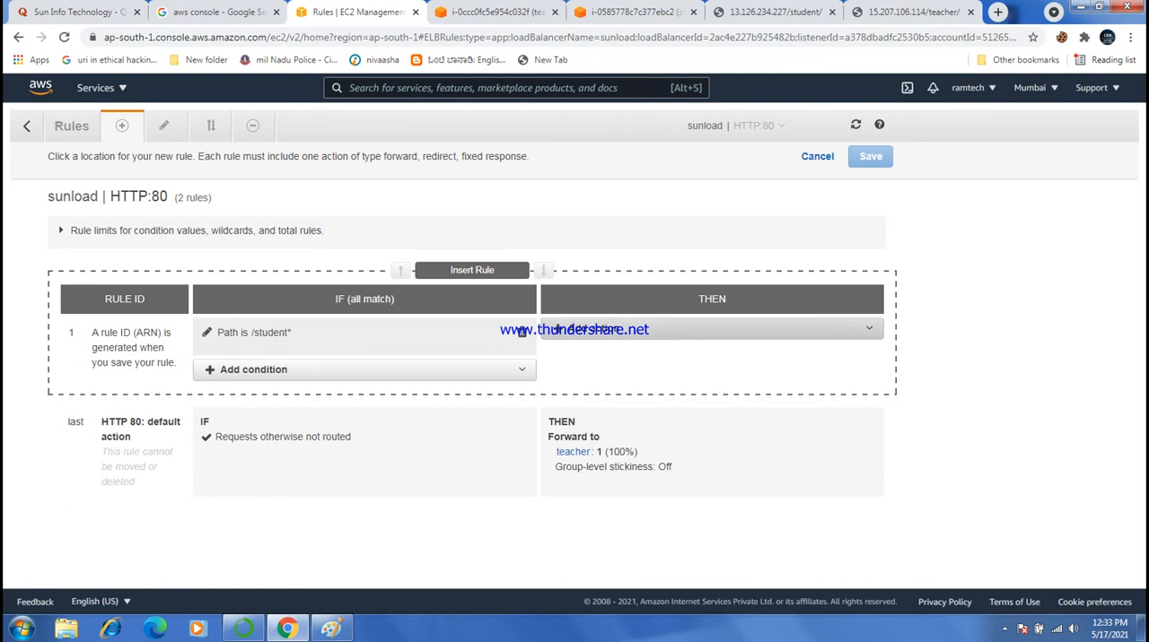
- Forward the /student* rule to the target group student and save the rule
{"action": "left_click", "coordinate": [592, 329]}
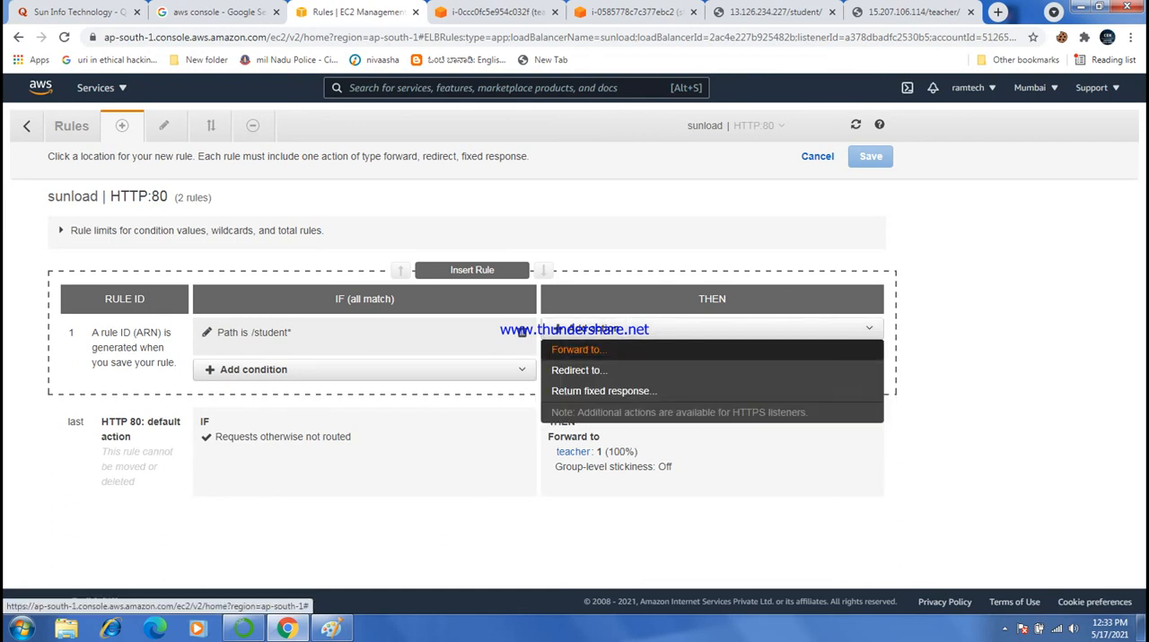
{"action": "left_click", "coordinate": [575, 349]}
{"action": "left_click", "coordinate": [676, 376]}
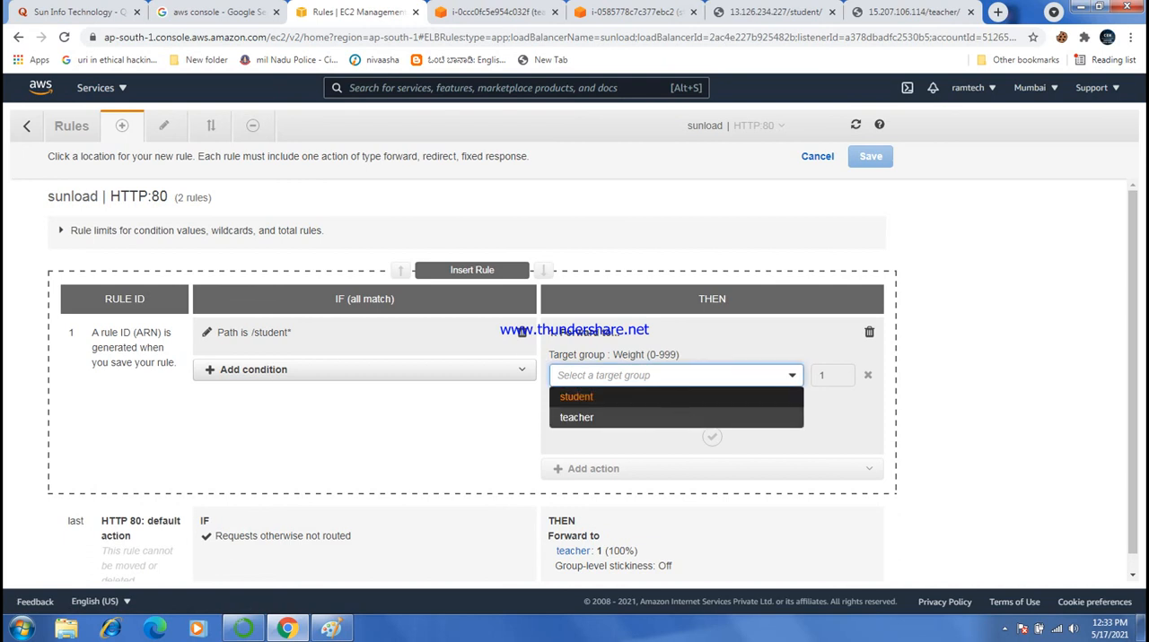
{"action": "left_click", "coordinate": [577, 397]}
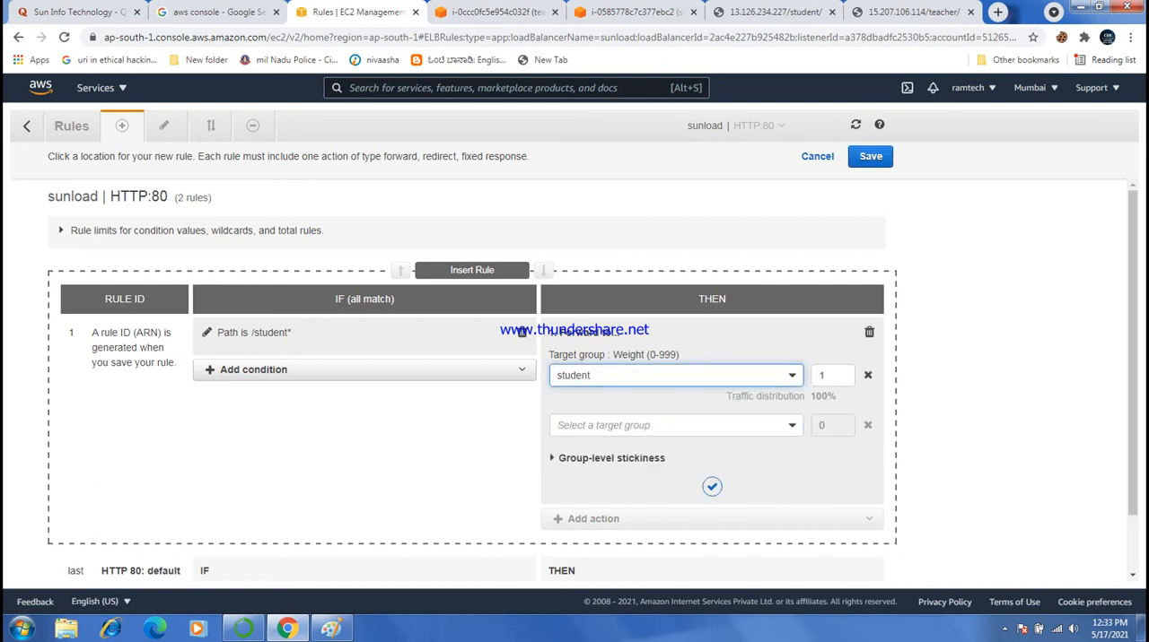
{"action": "left_click", "coordinate": [712, 486]}
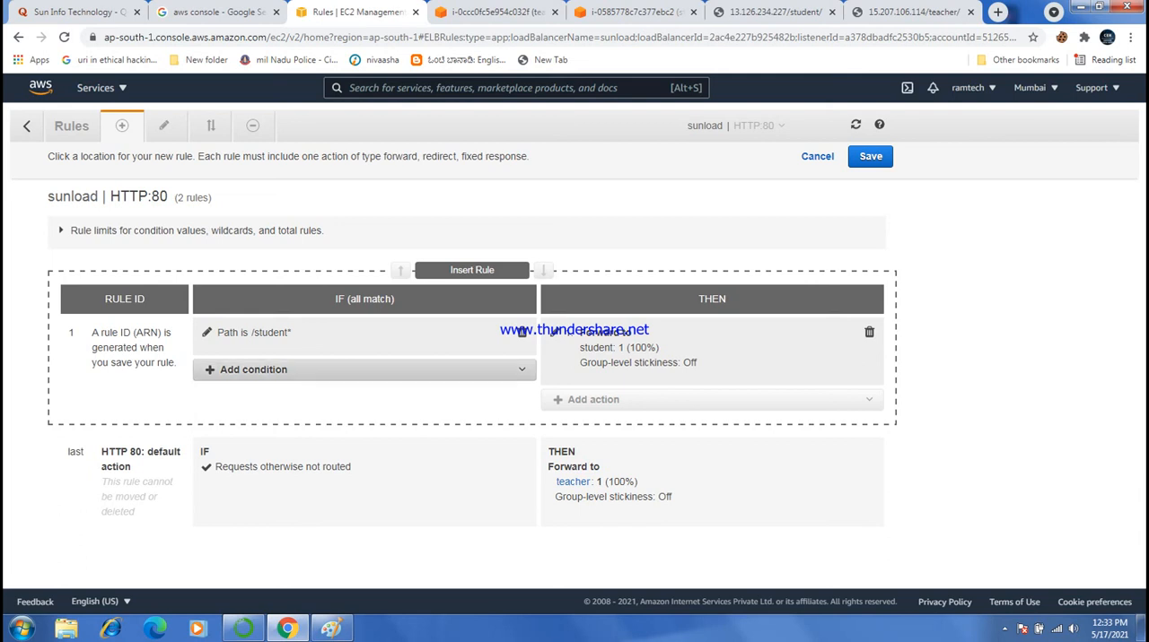
{"action": "left_click", "coordinate": [253, 370]}
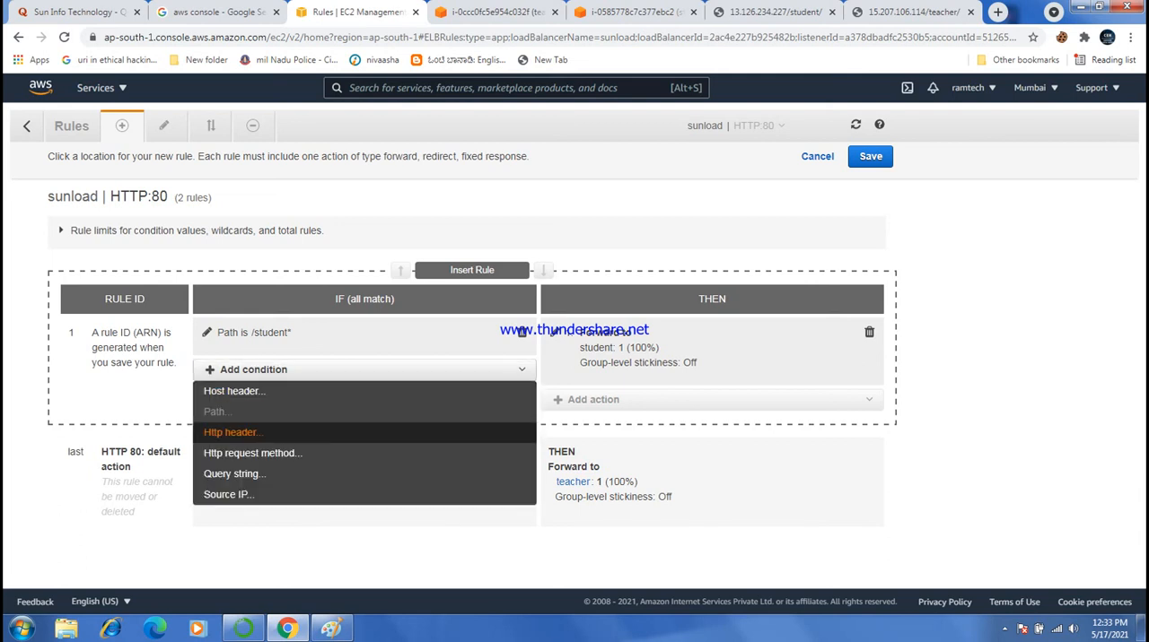
{"action": "left_click", "coordinate": [364, 369]}
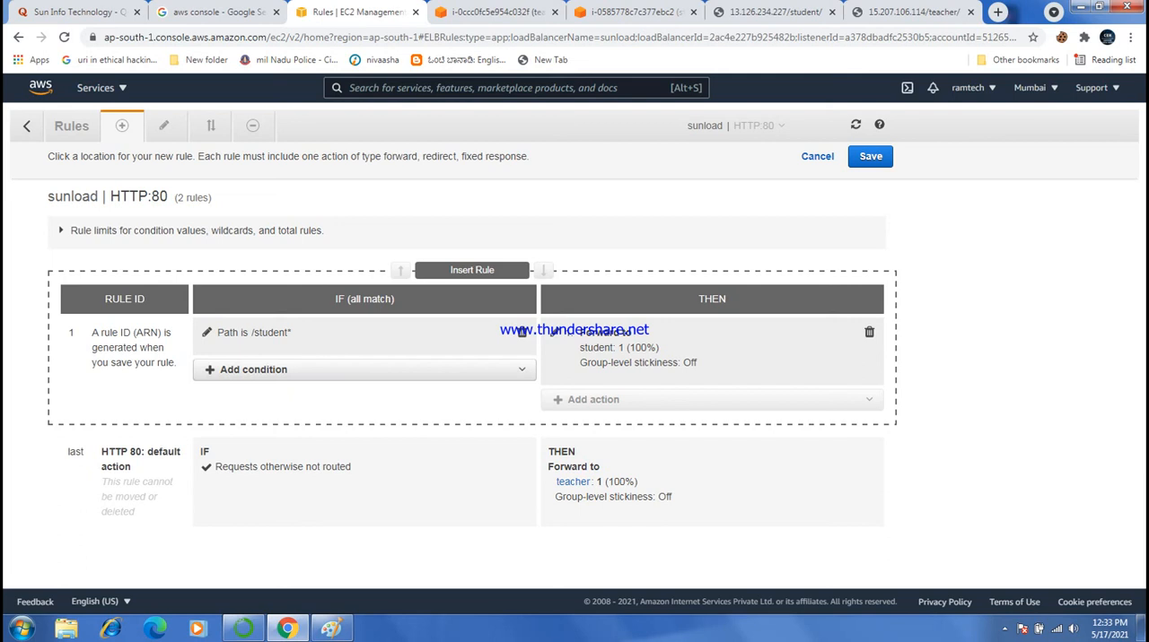
{"action": "left_click", "coordinate": [869, 156]}
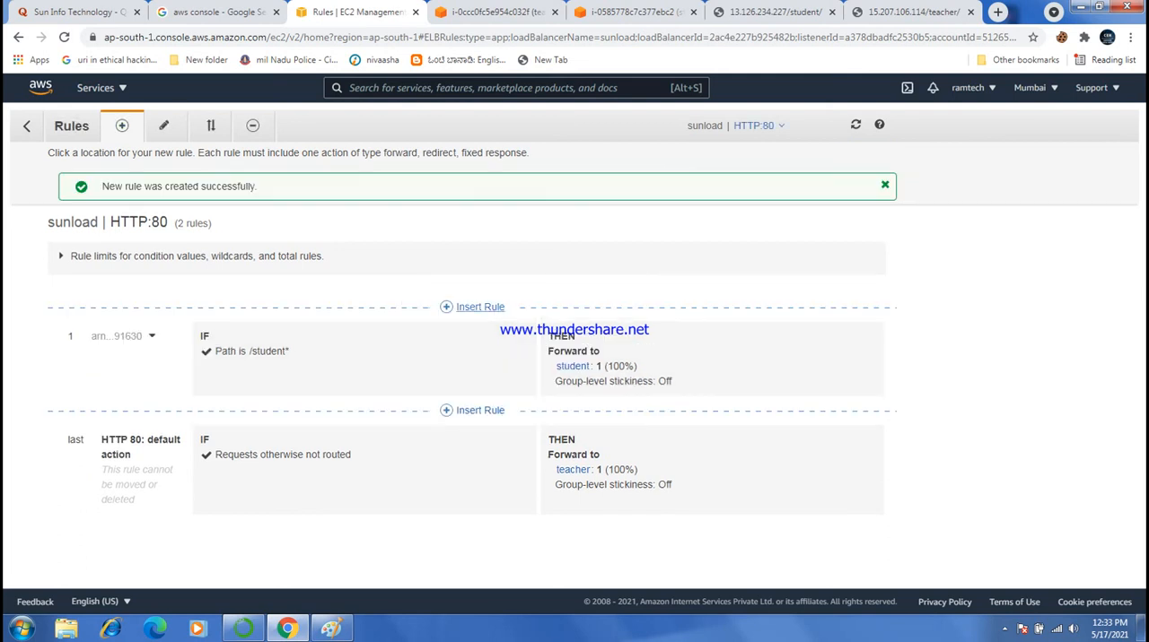
- Insert another rule above the /student* rule with a path condition of /teacher*
{"action": "left_click", "coordinate": [475, 307]}
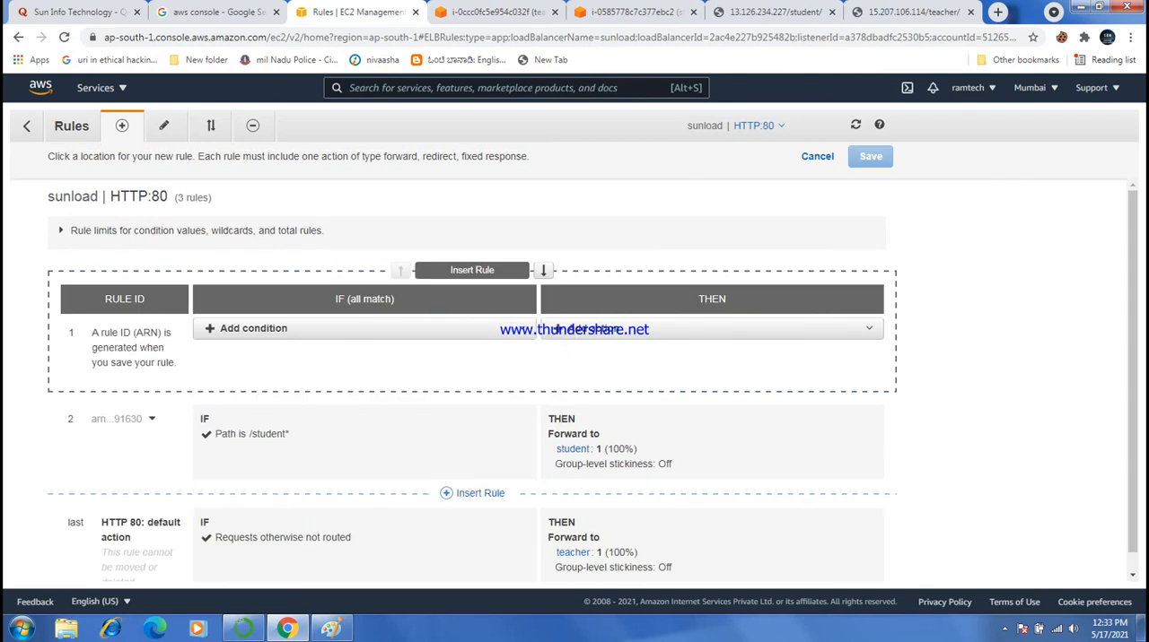
{"action": "left_click", "coordinate": [253, 328]}
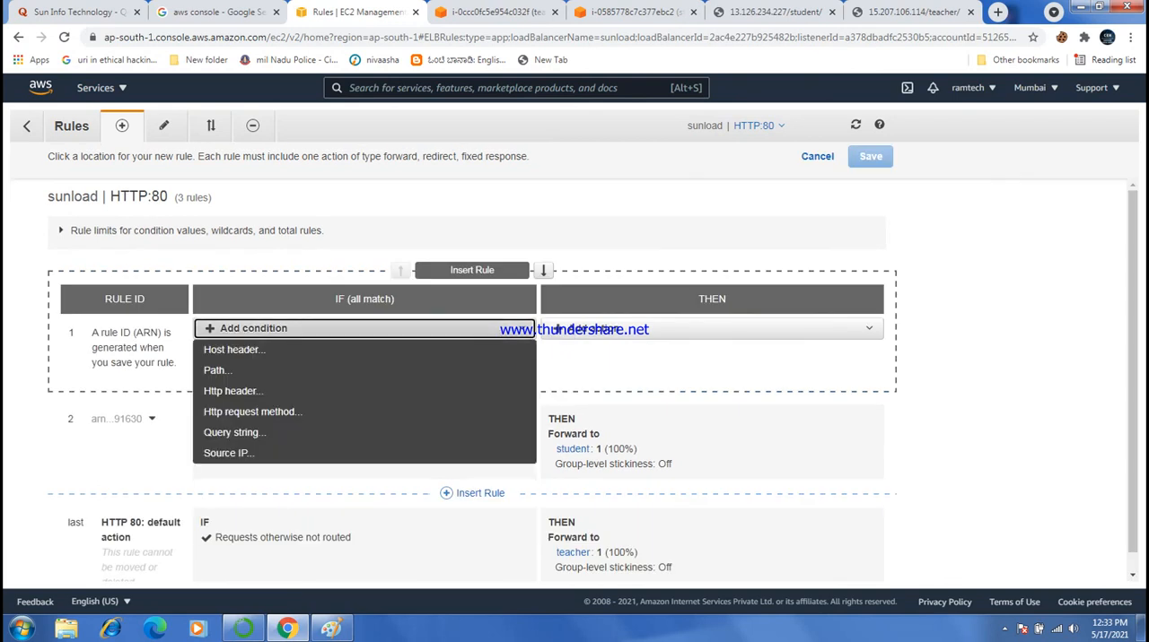
{"action": "left_click", "coordinate": [216, 373]}
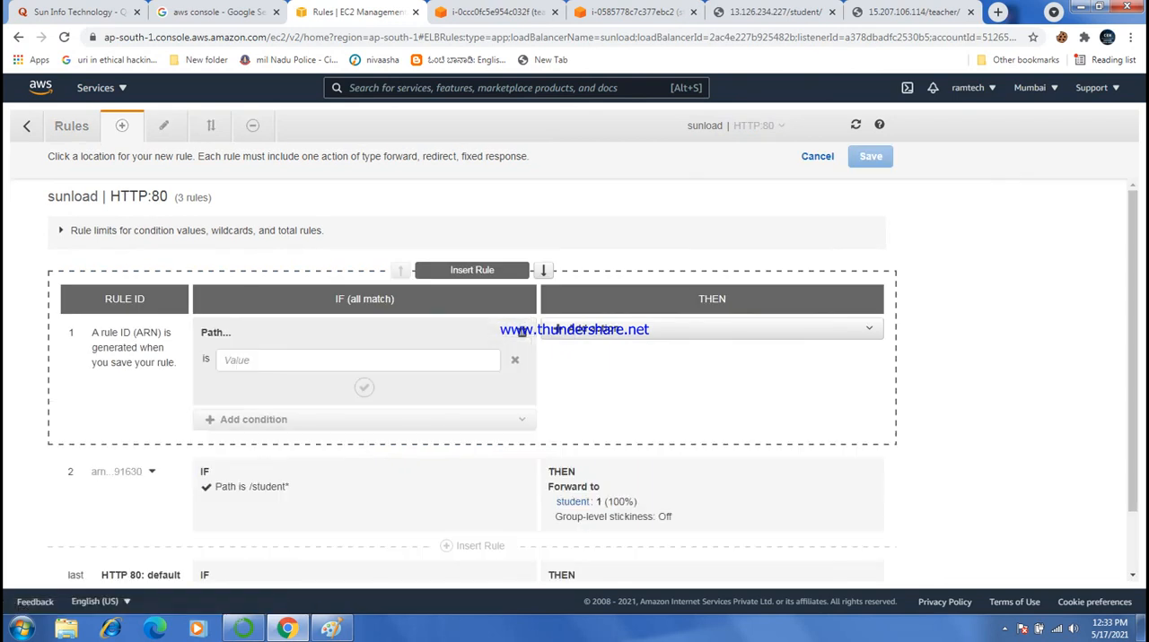
{"action": "left_click", "coordinate": [357, 360]}
{"action": "type", "text": "/"}
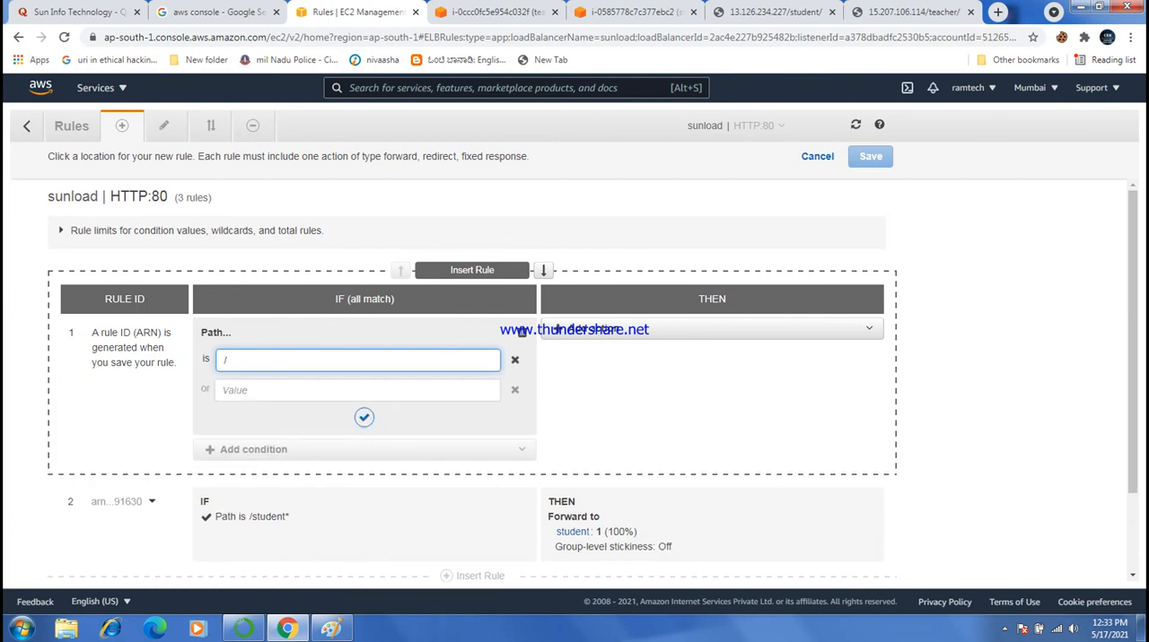
{"action": "type", "text": "teacher*"}
{"action": "left_click", "coordinate": [363, 417]}
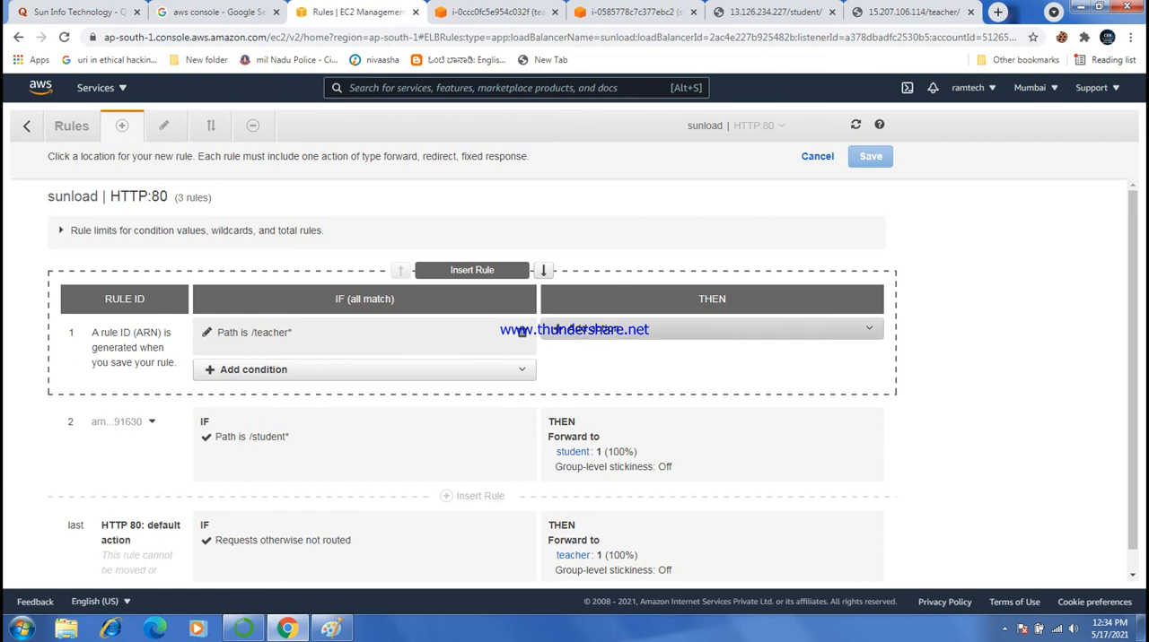
- Forward the /teacher* rule to the target group teacher and save the rule
{"action": "left_click", "coordinate": [712, 328]}
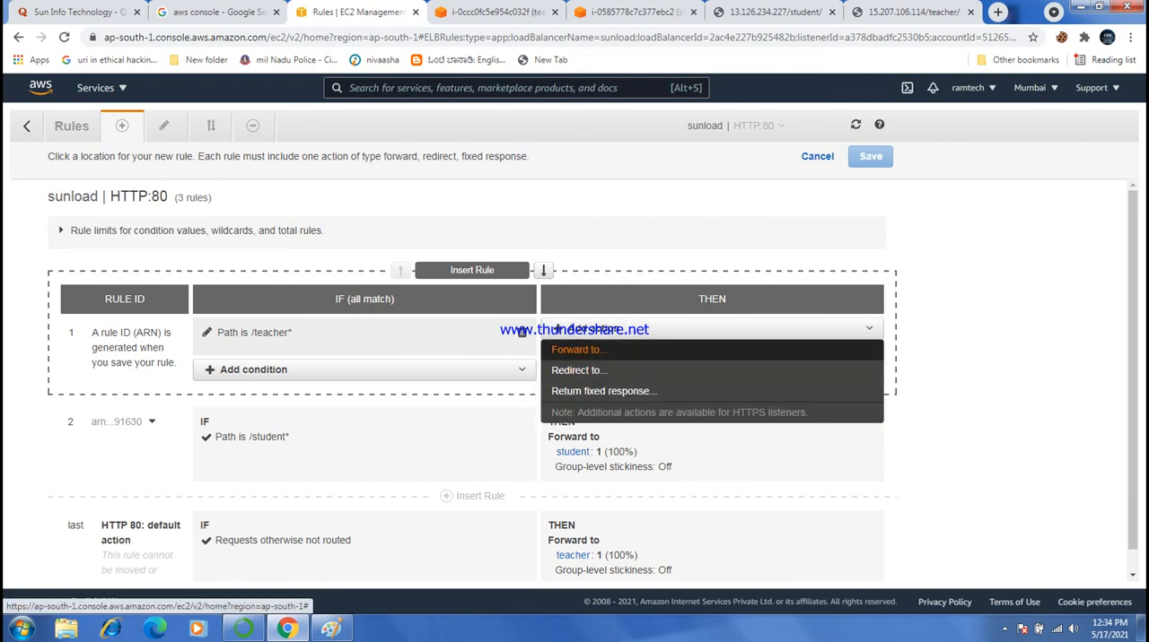
{"action": "left_click", "coordinate": [577, 350]}
{"action": "left_click", "coordinate": [673, 375]}
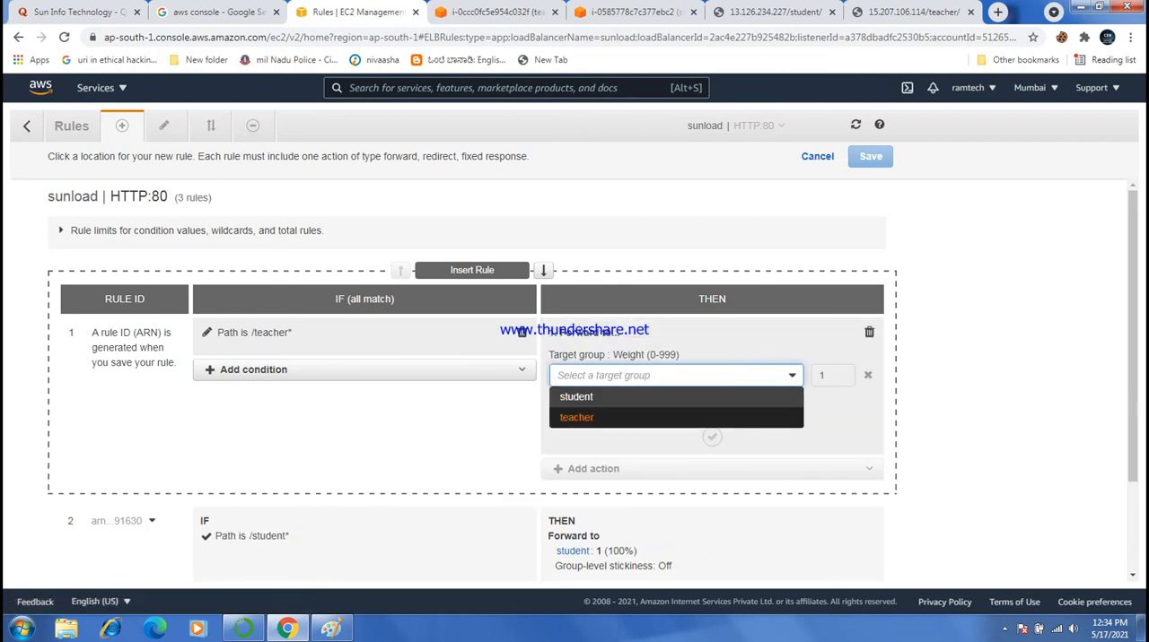
{"action": "left_click", "coordinate": [576, 418]}
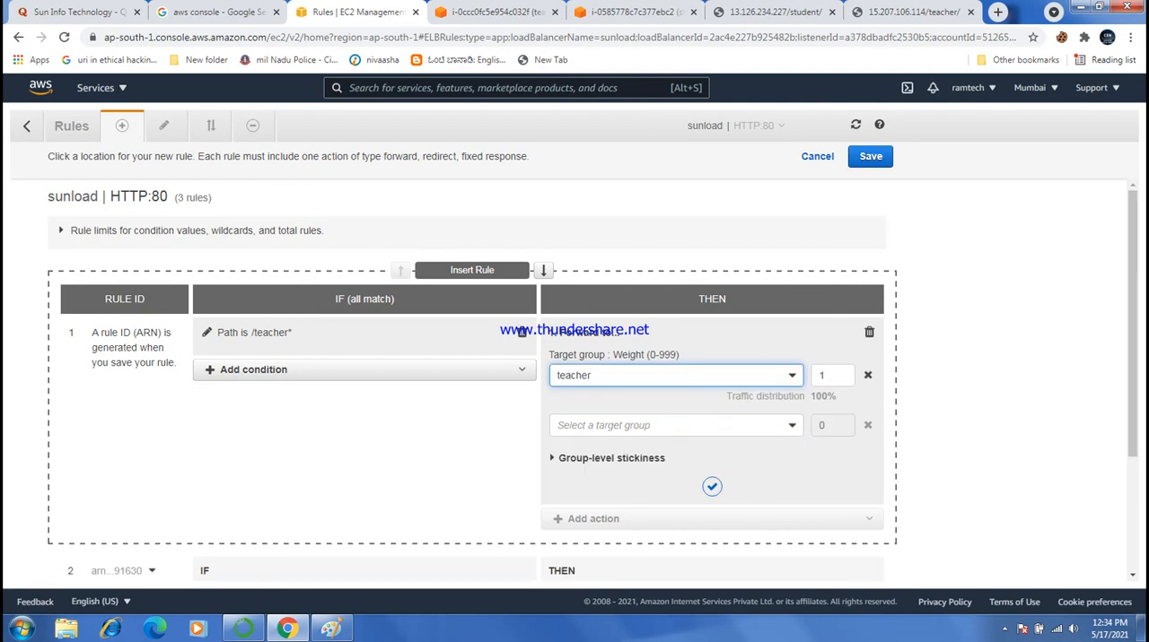
{"action": "left_click", "coordinate": [712, 486]}
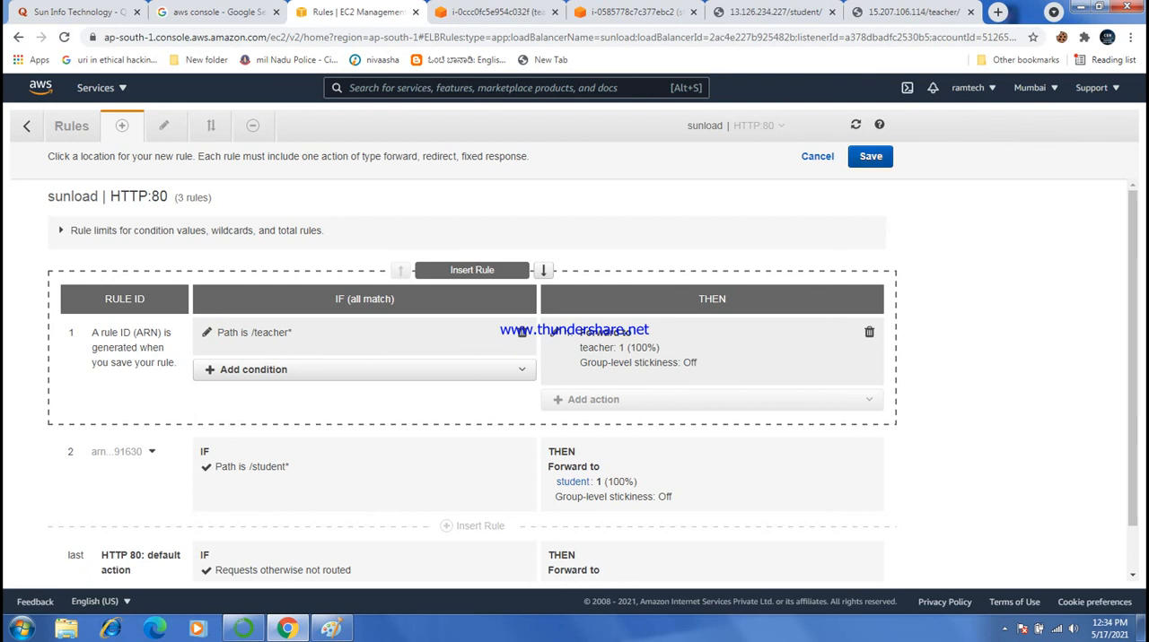
{"action": "left_click", "coordinate": [870, 156]}
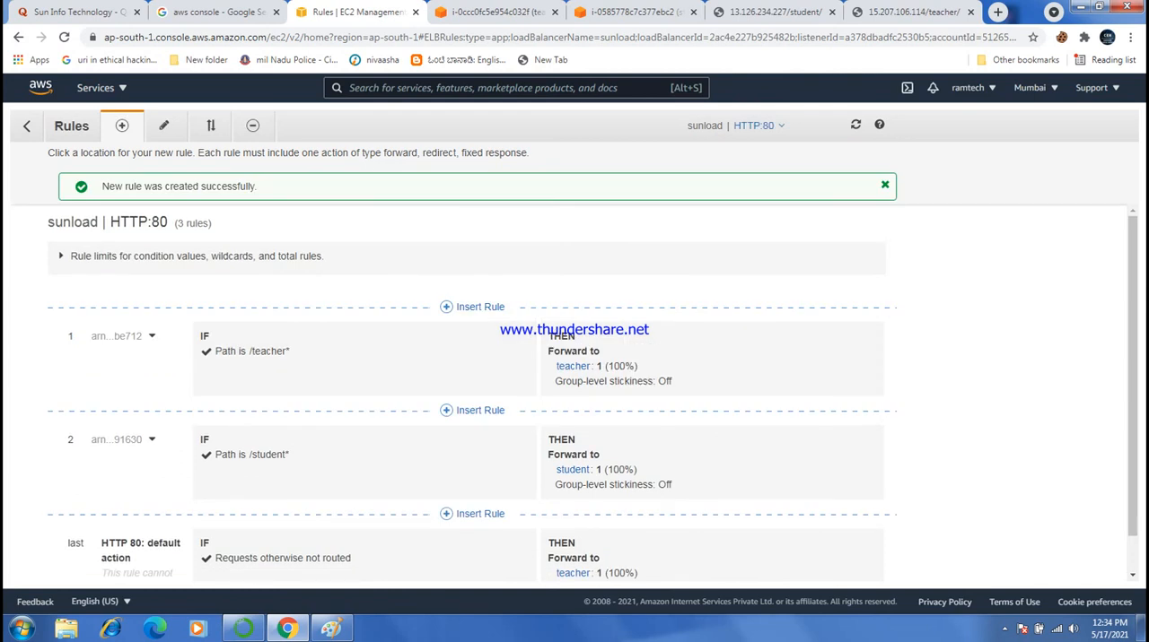
- Return to the load balancer list and copy the DNS name from sunload's description
{"action": "left_click", "coordinate": [27, 125]}
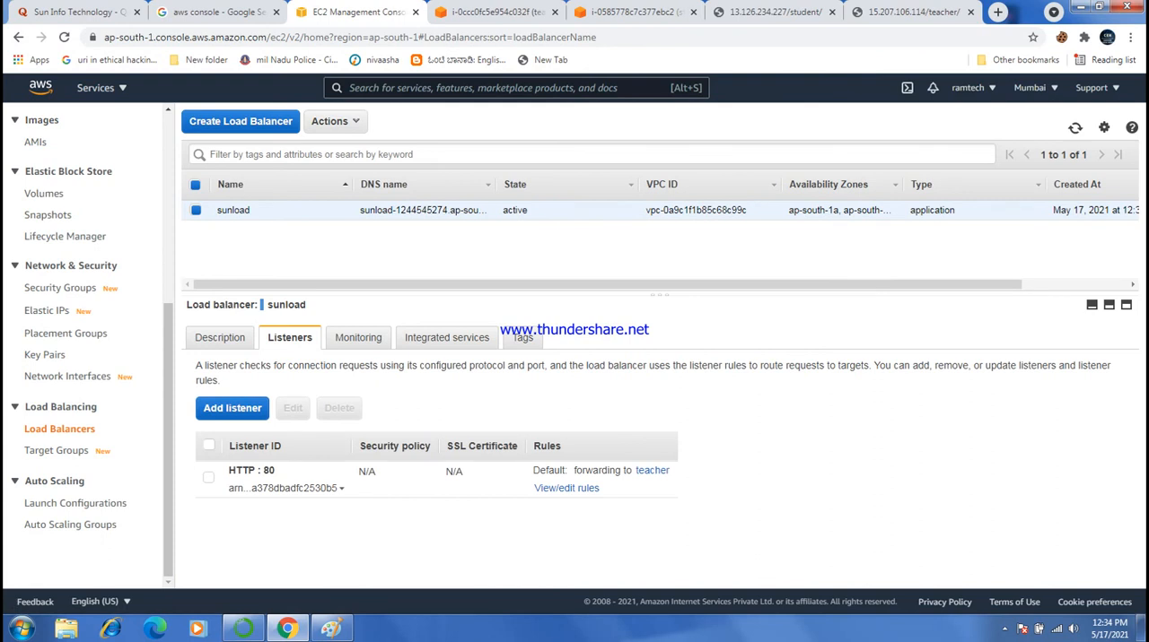
{"action": "left_click", "coordinate": [59, 429]}
{"action": "left_click", "coordinate": [219, 338]}
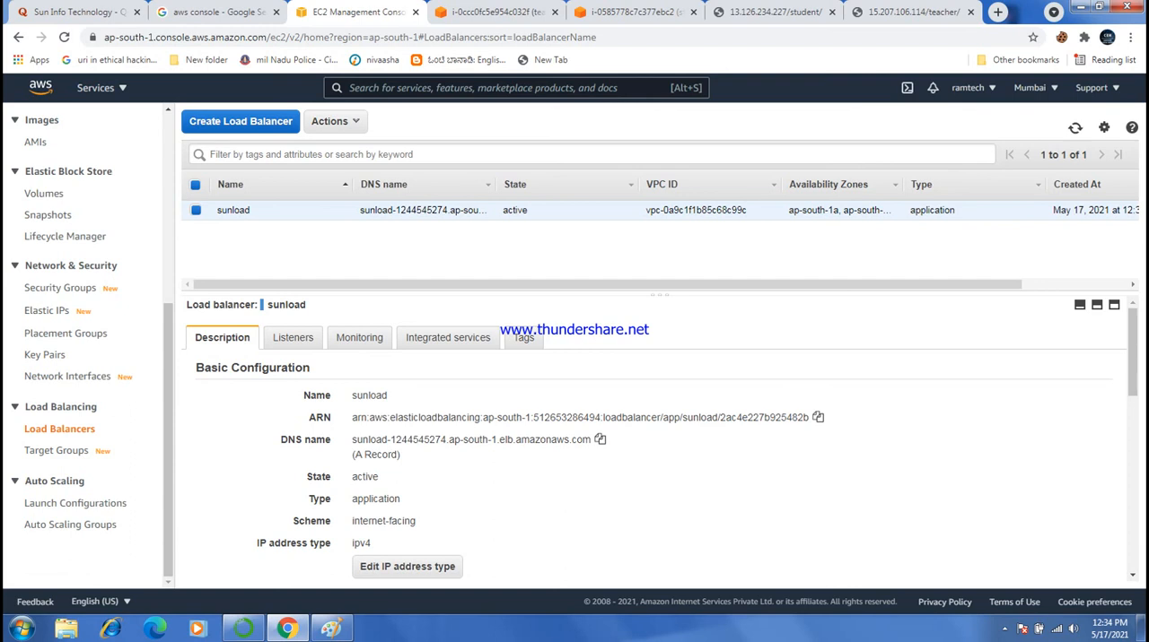
{"action": "left_click", "coordinate": [600, 439]}
- Load the copied load balancer DNS name in a new browser tab
{"action": "left_click", "coordinate": [997, 11]}
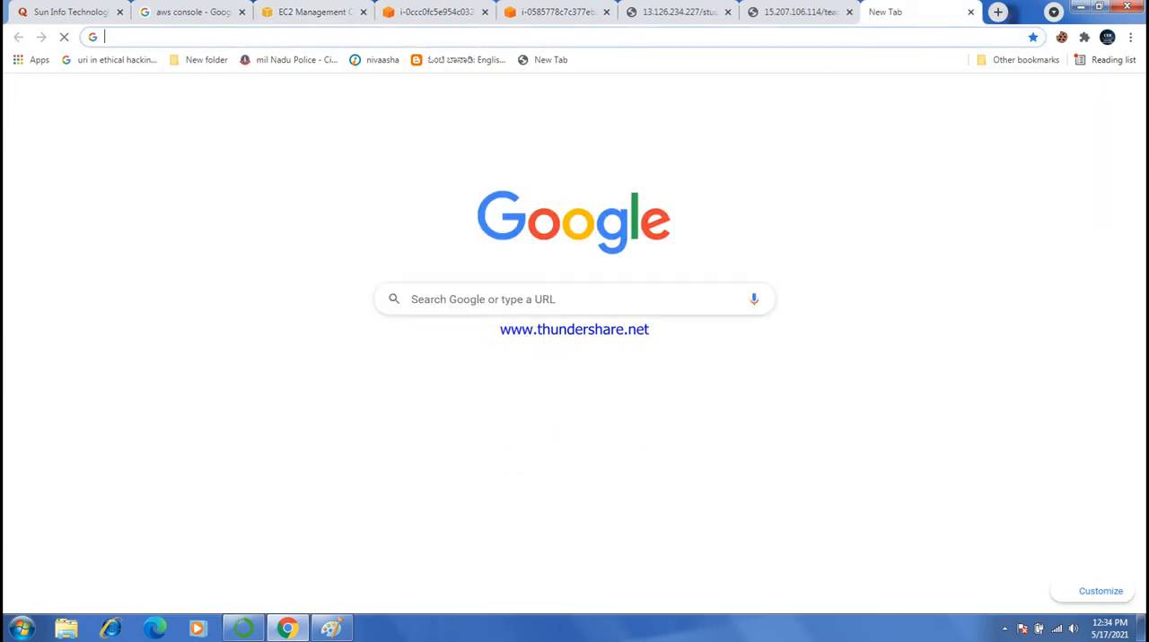
{"action": "left_click", "coordinate": [556, 37]}
{"action": "key", "text": "ctrl+v"}
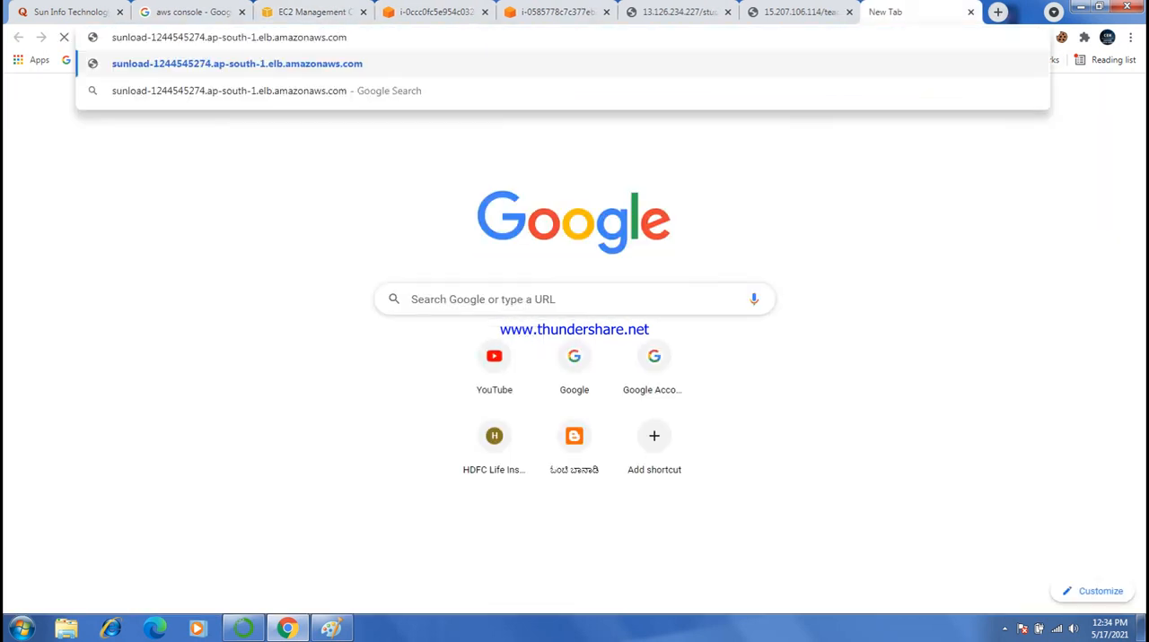
{"action": "key", "text": "Return"}
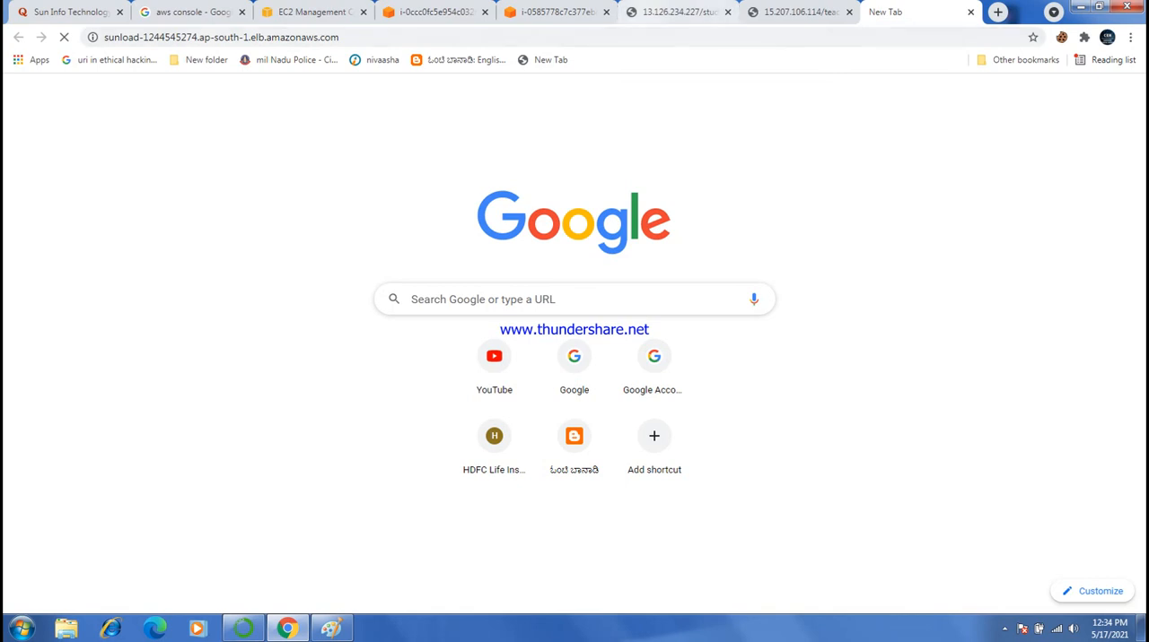
{"action": "key", "text": "ctrl+l"}
{"action": "key", "text": "Return"}
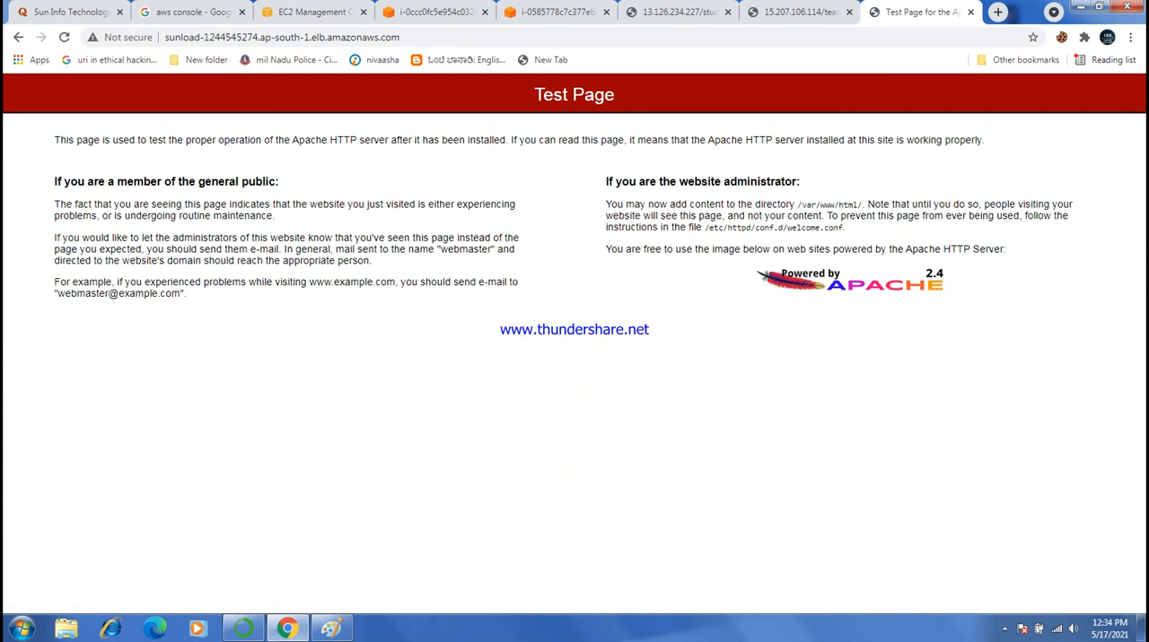
- Extend the load balancer address with /student/ and load the student page
{"action": "left_click", "coordinate": [400, 37]}
{"action": "left_click", "coordinate": [400, 37]}
{"action": "type", "text": "/"}
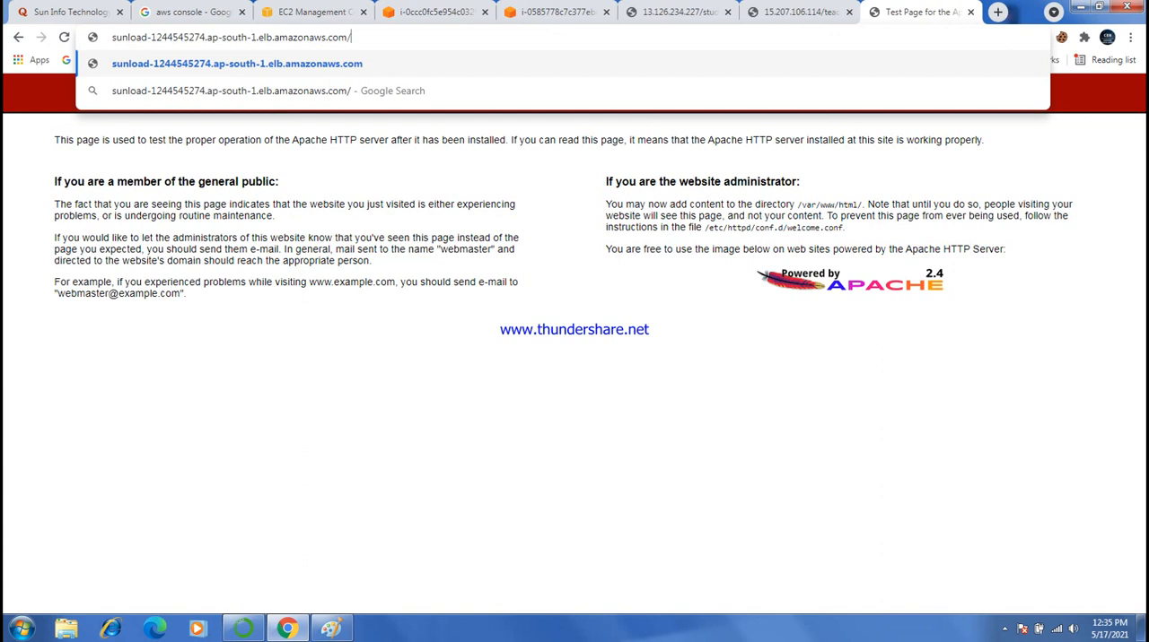
{"action": "type", "text": "student"}
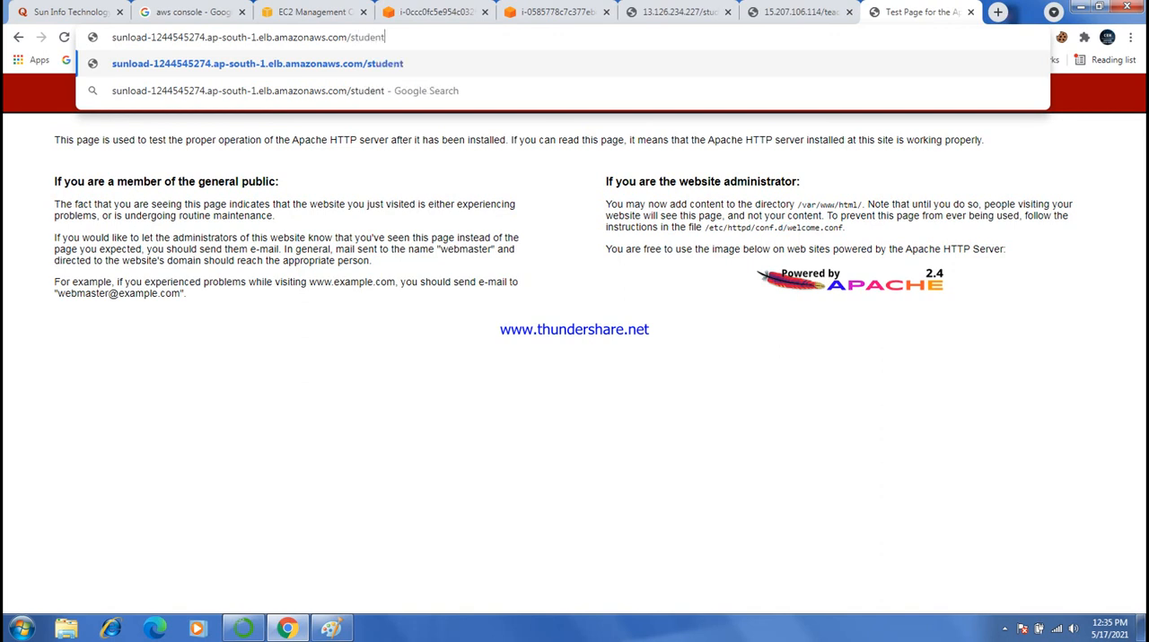
{"action": "type", "text": "/"}
{"action": "key", "text": "Return"}
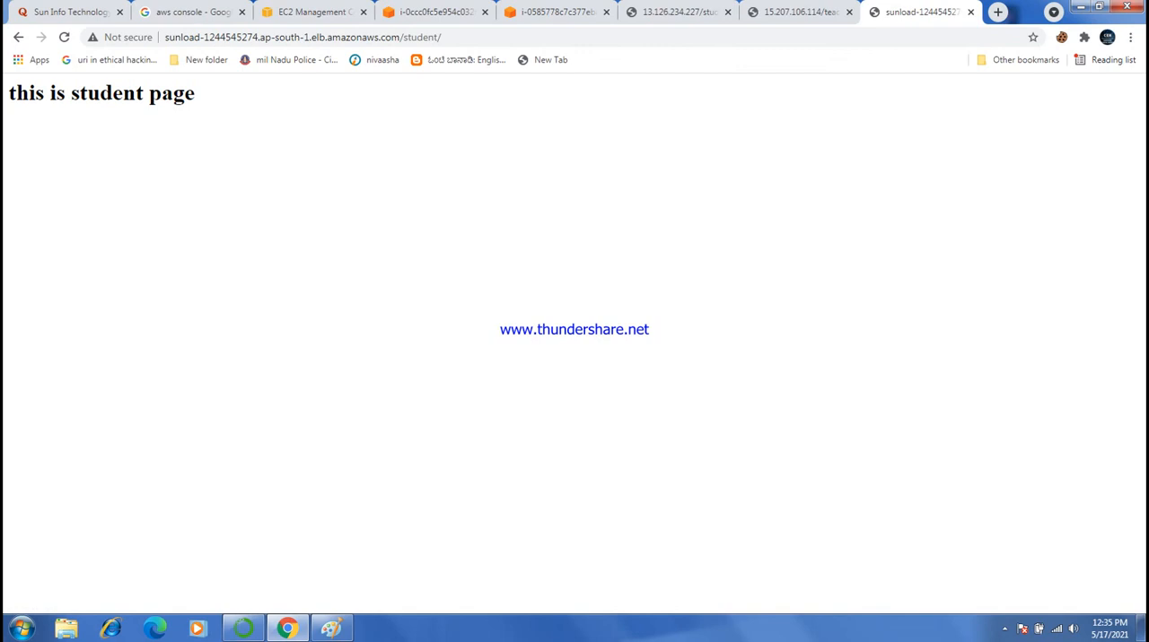
- Try to load the teacher page by appending teacher after /student/ in the load balancer address
{"action": "left_click", "coordinate": [442, 37]}
{"action": "left_click", "coordinate": [442, 37]}
{"action": "type", "text": "tecaher"}
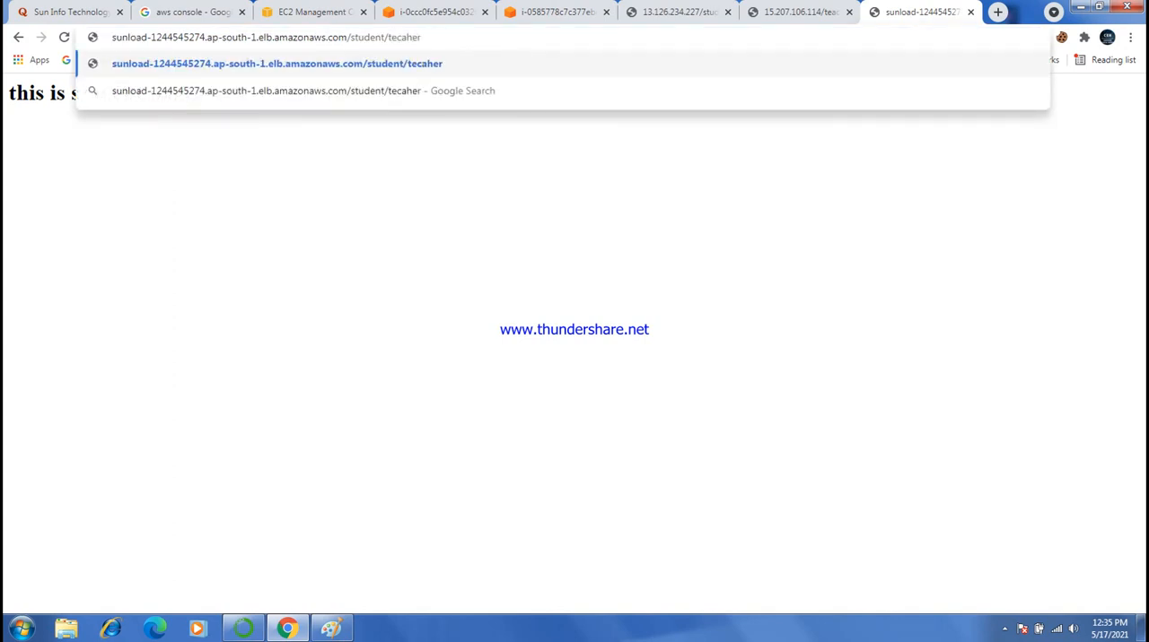
{"action": "key", "text": "BackSpace"}
{"action": "key", "text": "BackSpace"}
{"action": "key", "text": "BackSpace"}
{"action": "key", "text": "BackSpace"}
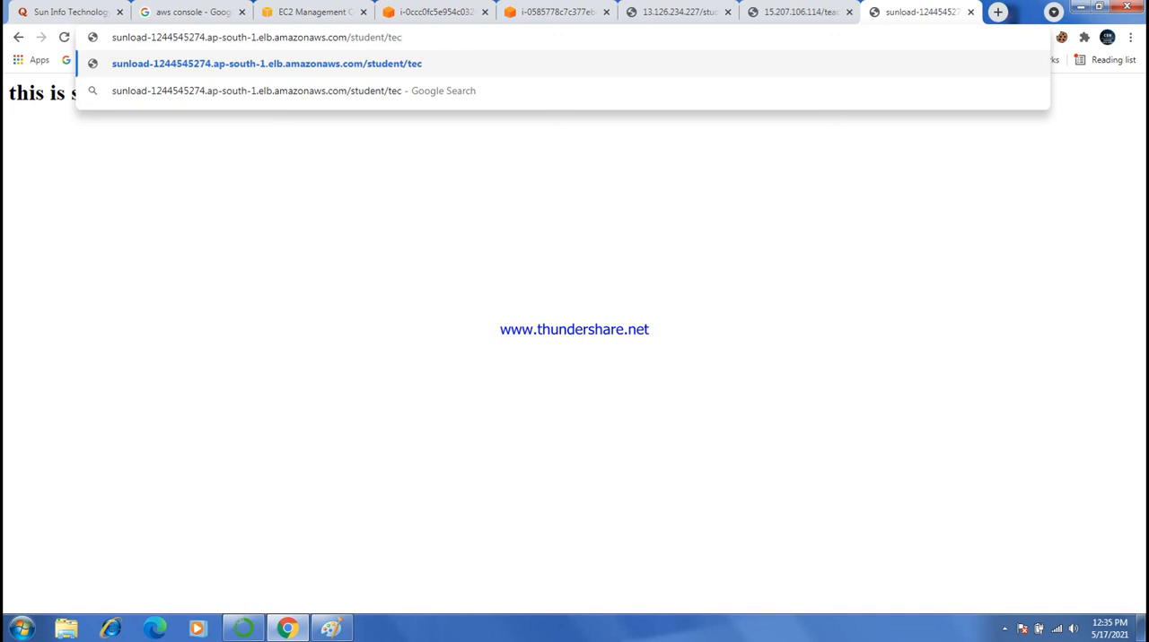
{"action": "key", "text": "BackSpace"}
{"action": "type", "text": "acher"}
{"action": "key", "text": "Return"}
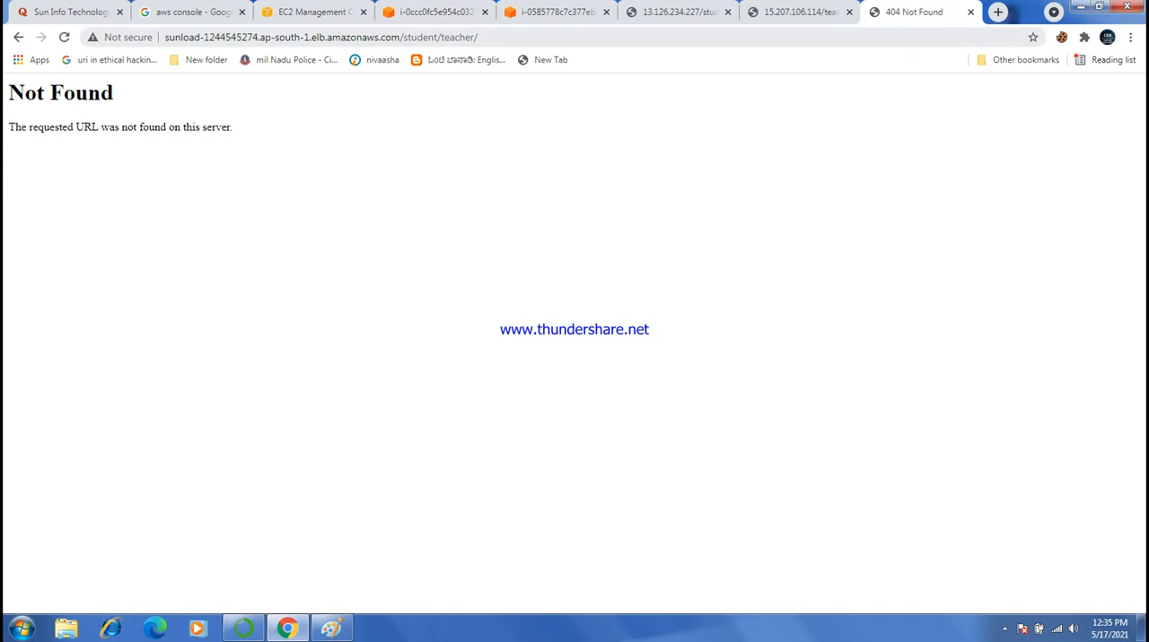
- Remove the student segment from the load balancer address, leaving the path /teacher/, and load the teacher page
{"action": "key", "text": "ctrl+l"}
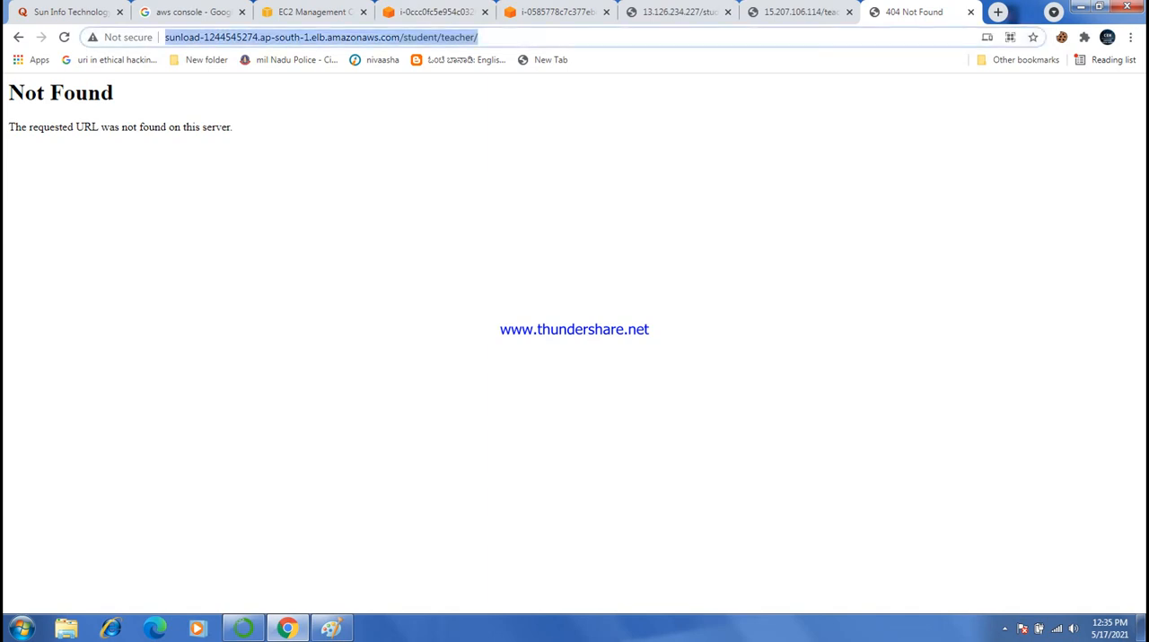
{"action": "left_click", "coordinate": [442, 36]}
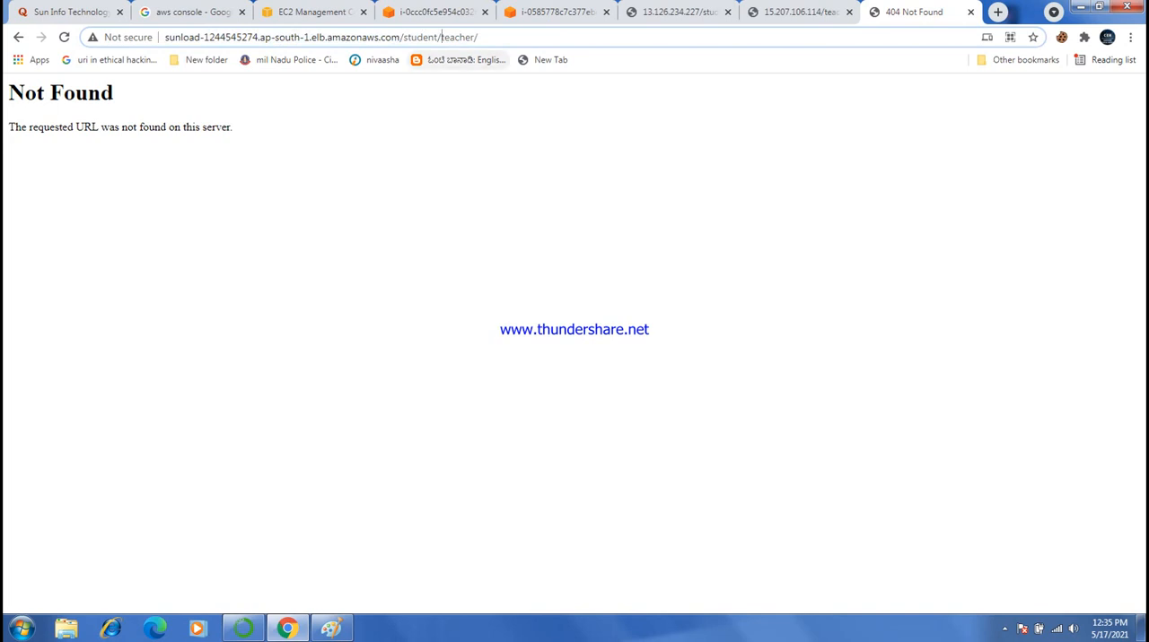
{"action": "key", "text": "BackSpace"}
{"action": "key", "text": "BackSpace"}
{"action": "key", "text": "BackSpace"}
{"action": "key", "text": "BackSpace"}
{"action": "key", "text": "BackSpace"}
{"action": "key", "text": "BackSpace"}
{"action": "key", "text": "BackSpace"}
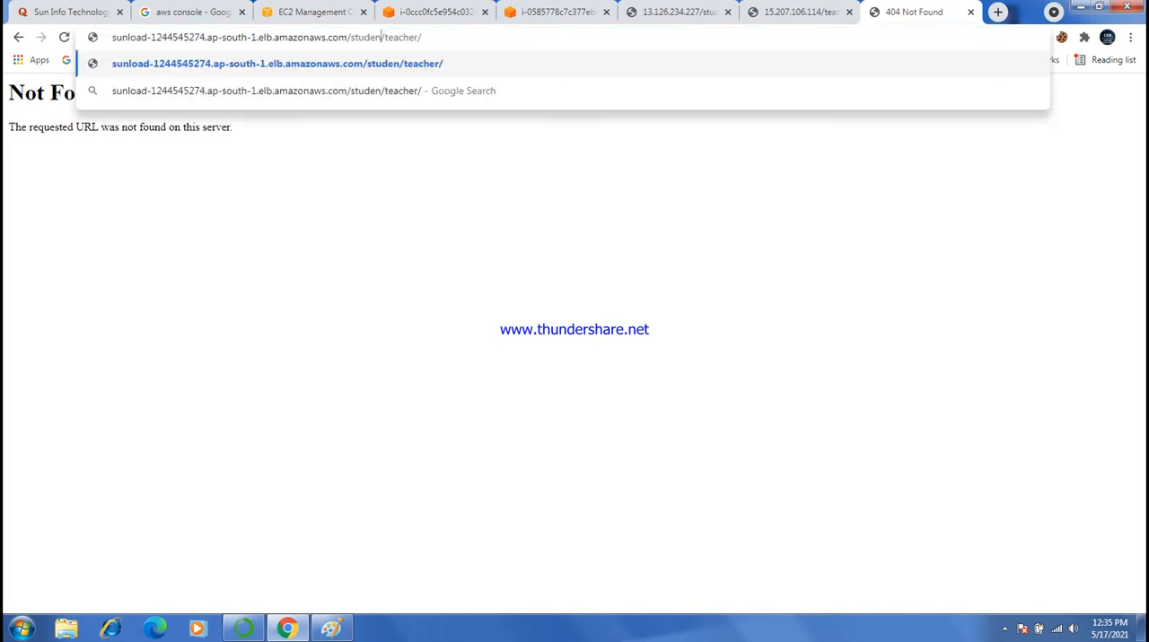
{"action": "key", "text": "BackSpace"}
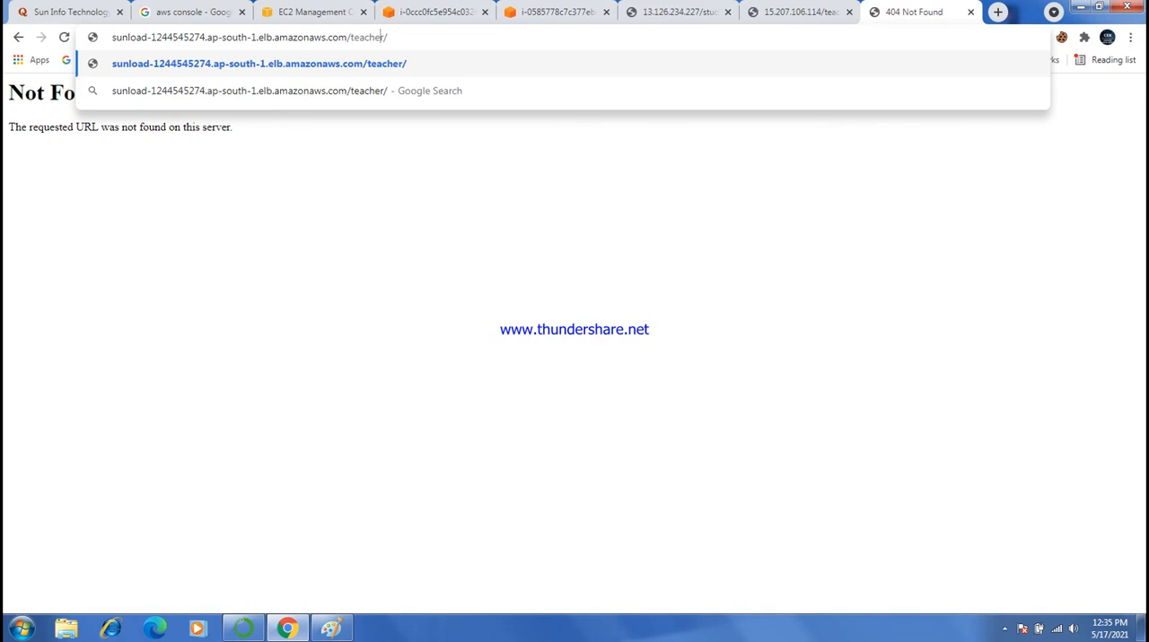
{"action": "key", "text": "Return"}
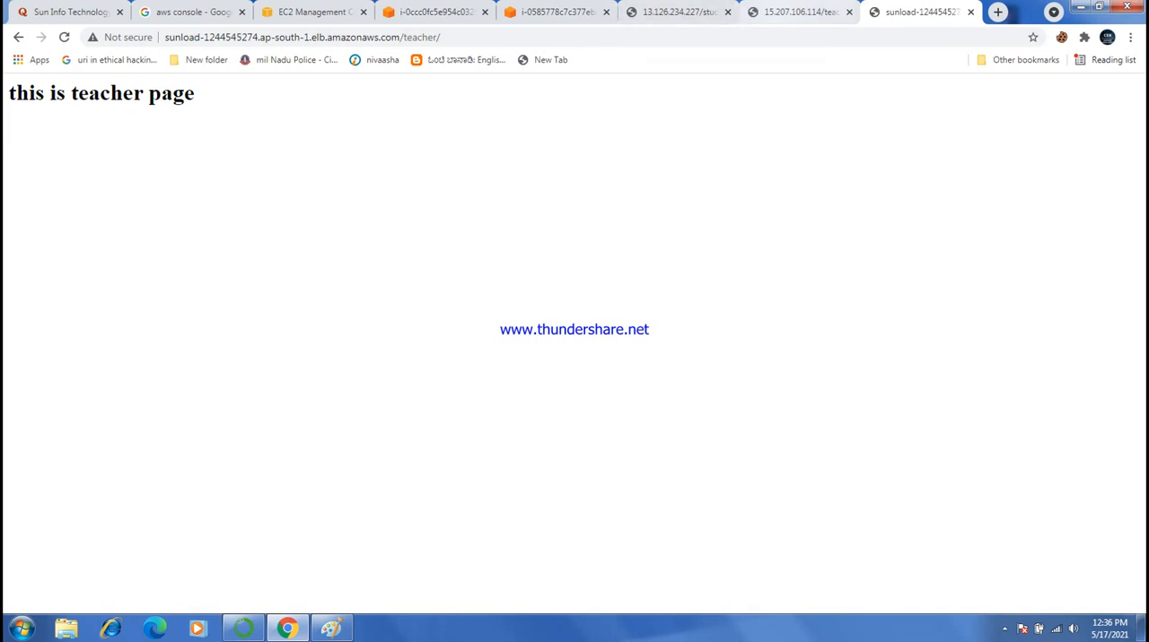
- Review the teacher and student pages served directly from the two instance IP addresses, and return to sunload's load balancer details
{"action": "left_click", "coordinate": [796, 11]}
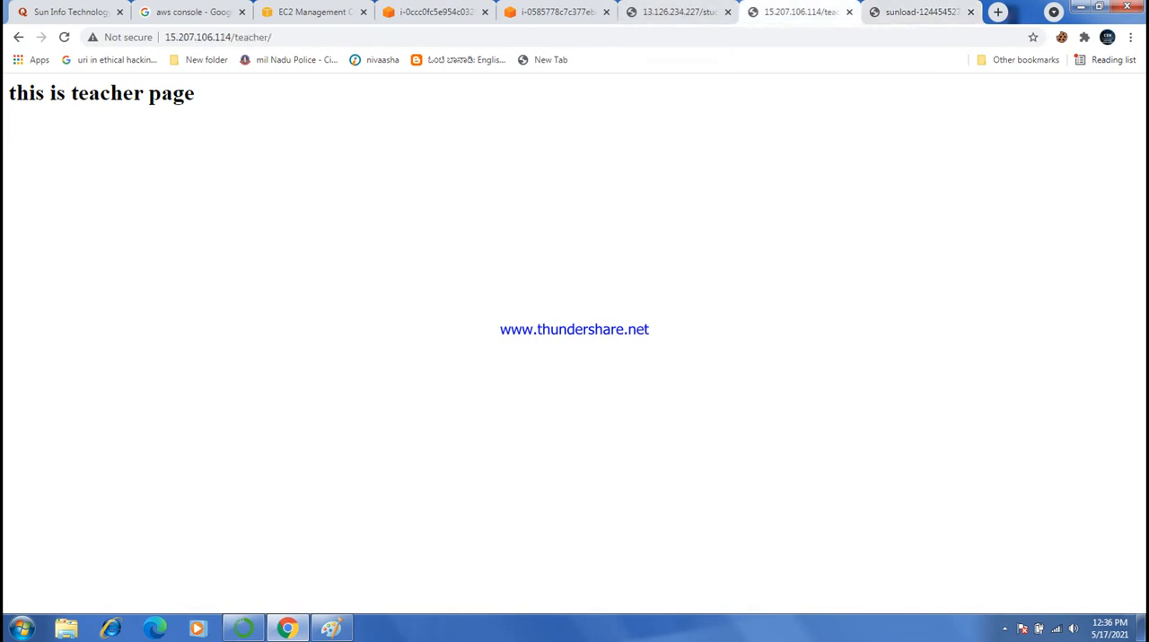
{"action": "left_click", "coordinate": [678, 11]}
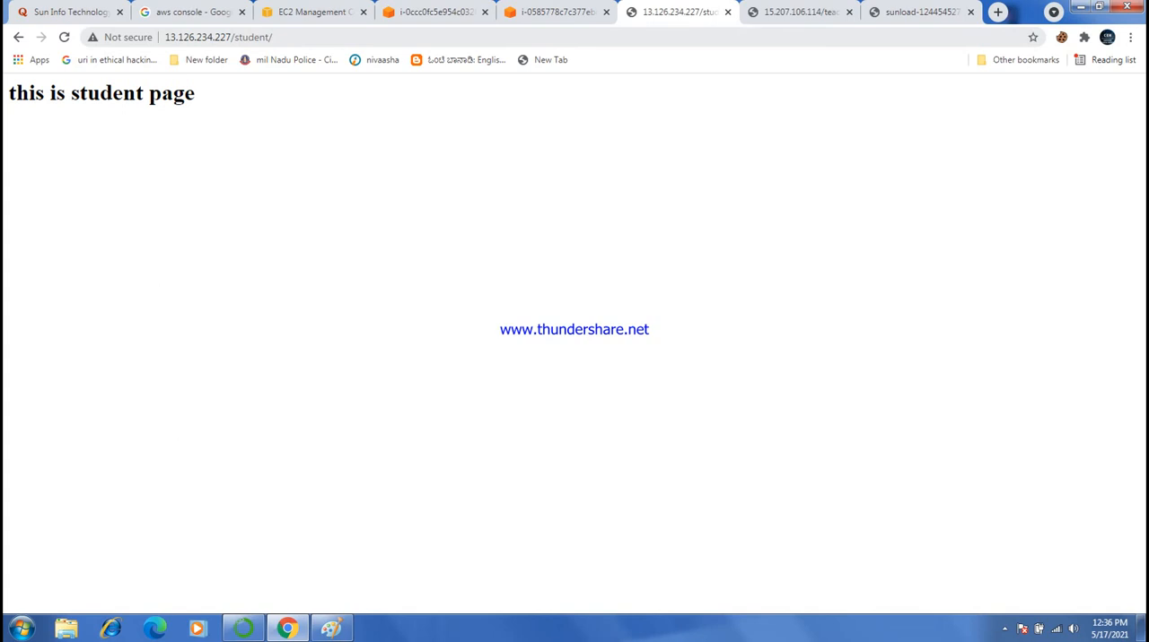
{"action": "left_click_drag", "start_coordinate": [165, 37], "coordinate": [272, 37]}
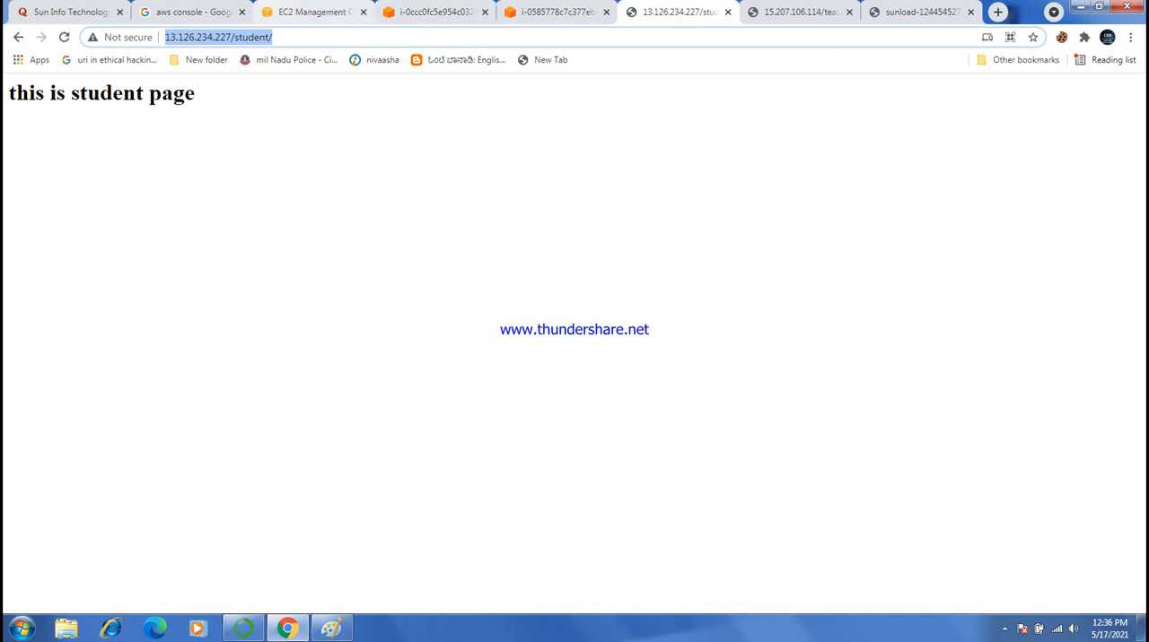
{"action": "left_click", "coordinate": [314, 13]}
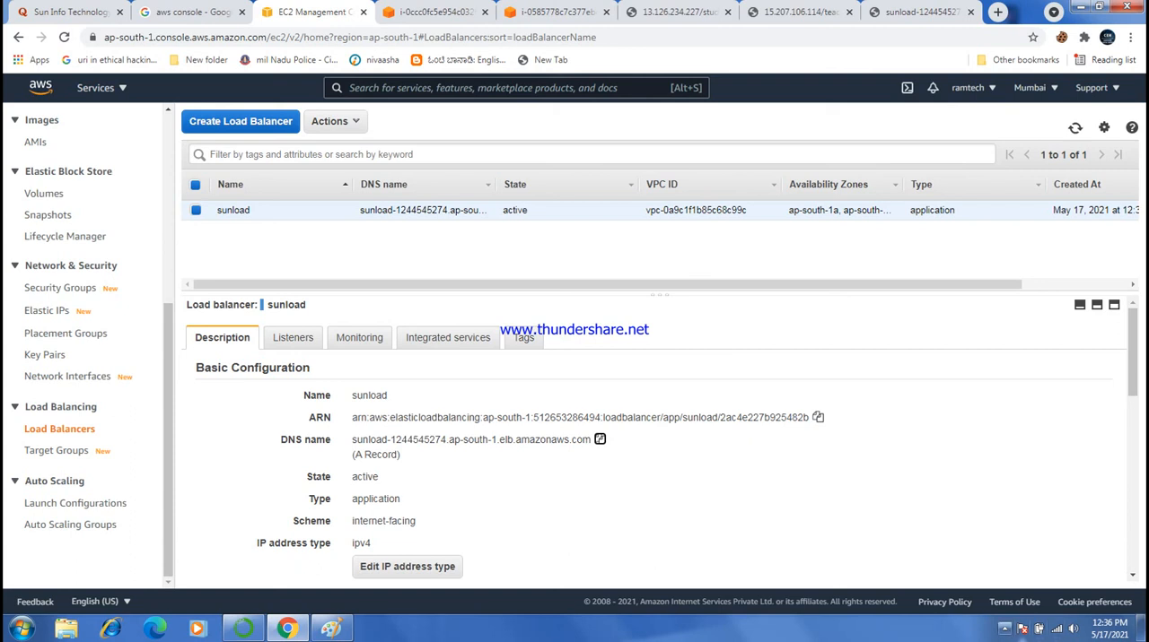
{"action": "left_click", "coordinate": [1004, 629]}
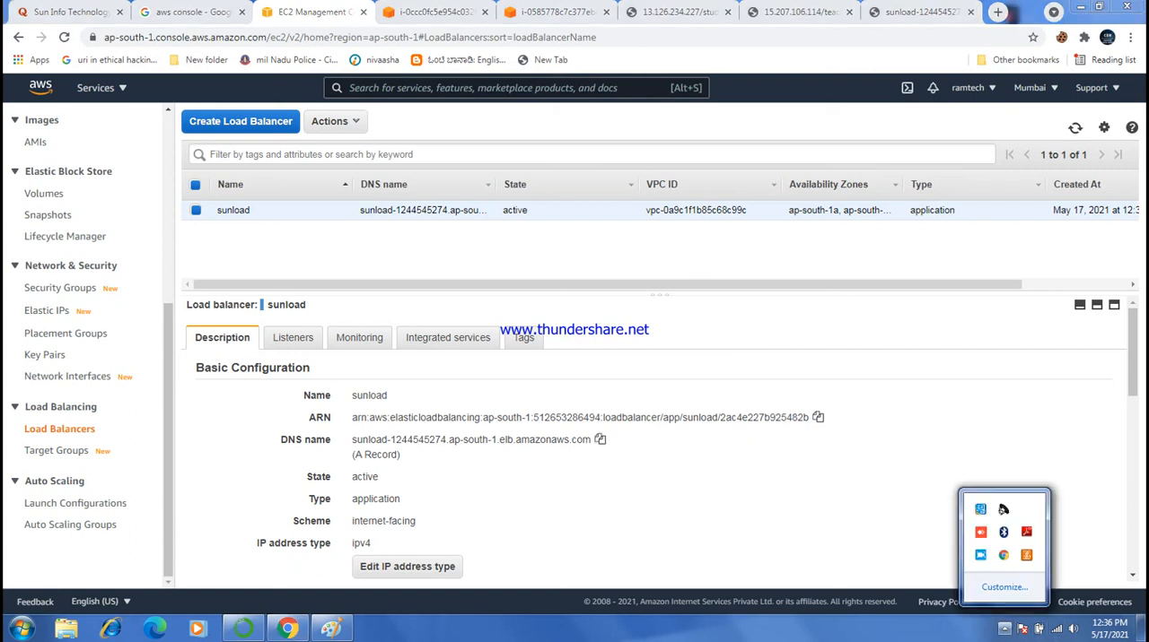